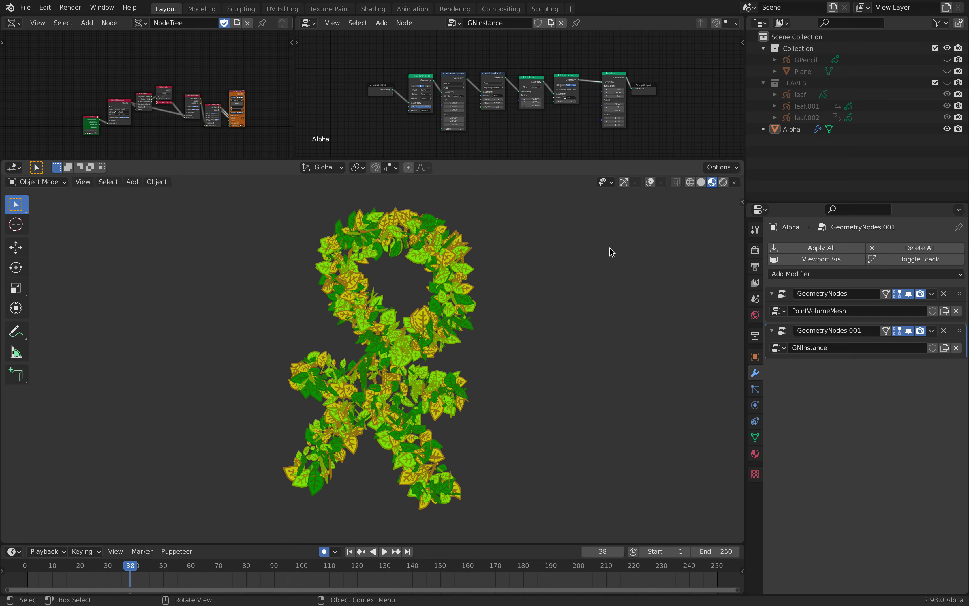
# Examine the leaf-covered figure and enlarge the node editing area above the viewport
pyautogui.moveTo(362, 318); pyautogui.dragTo(405, 321, button='middle')
pyautogui.scroll(1, 405, 321)
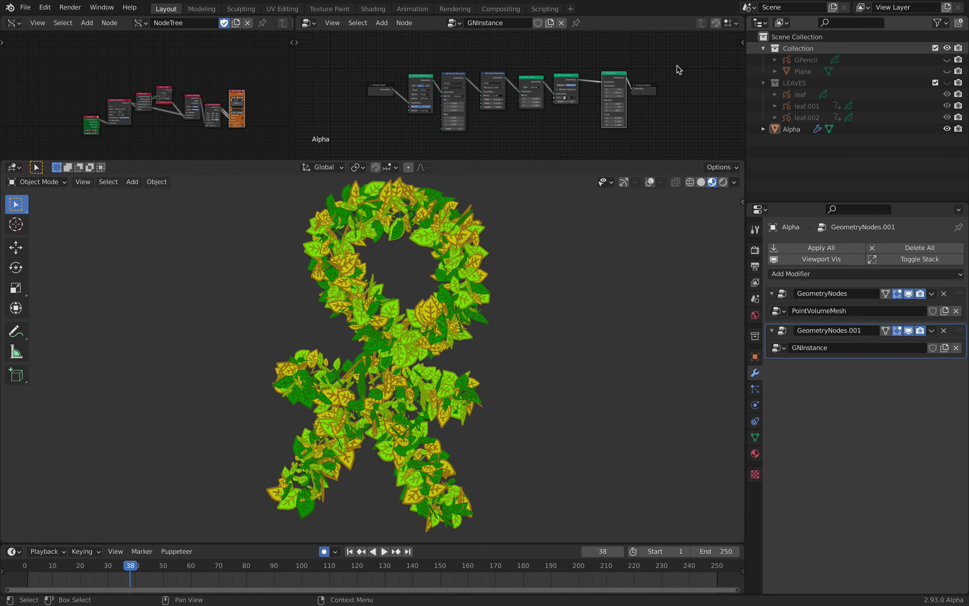
pyautogui.moveTo(293, 82); pyautogui.dragTo(352, 82)
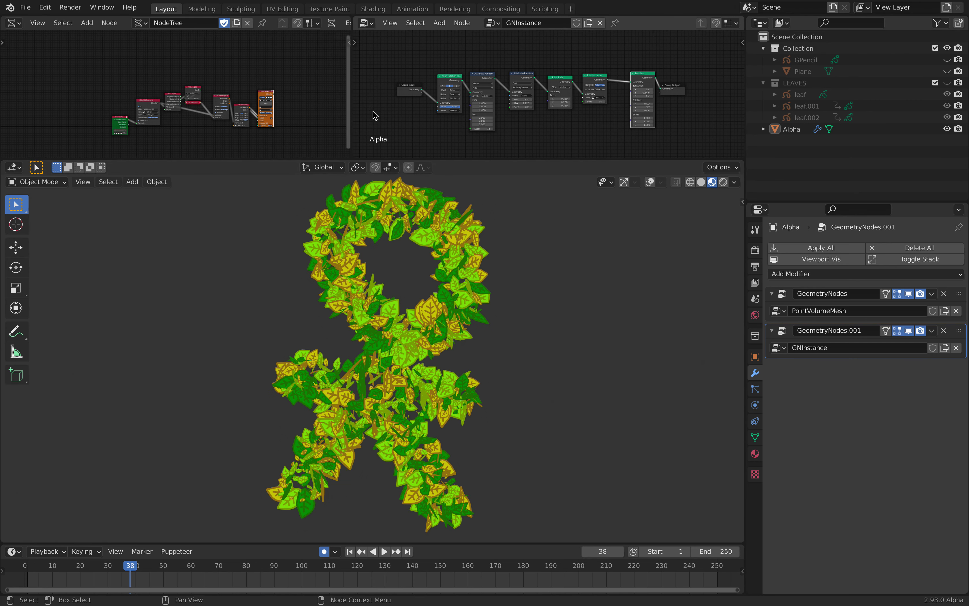
pyautogui.moveTo(435, 160); pyautogui.dragTo(438, 187)
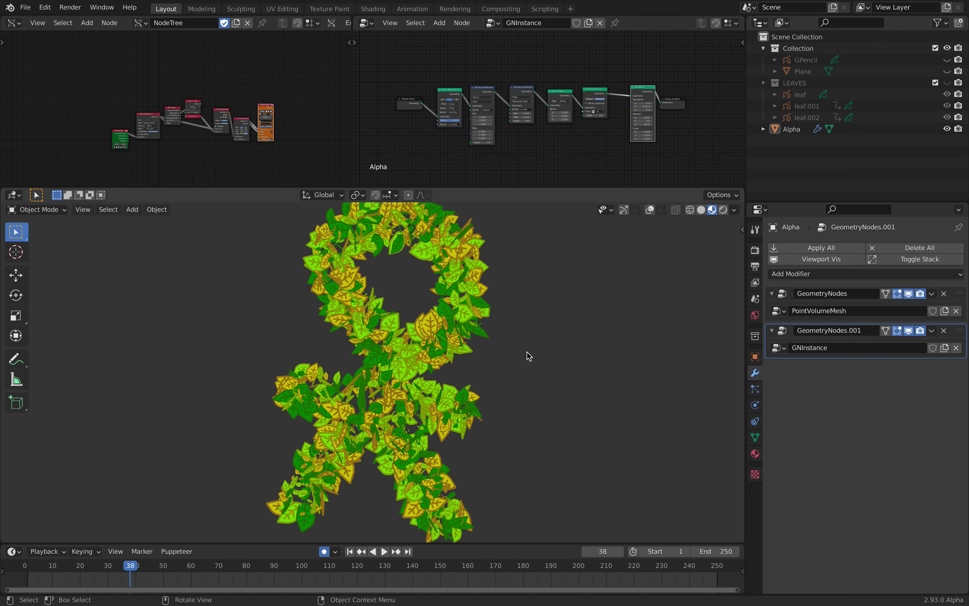
# Hide the Alpha object, reveal the GPencil drawing to inspect its strokes, and make Alpha visible again
pyautogui.click(947, 128)
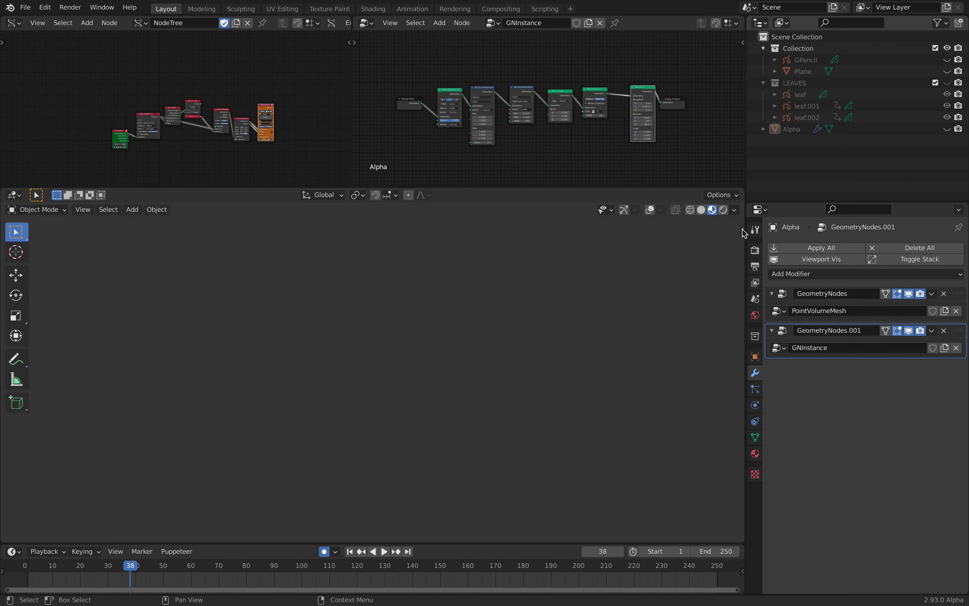
pyautogui.click(947, 60)
pyautogui.click(947, 60)
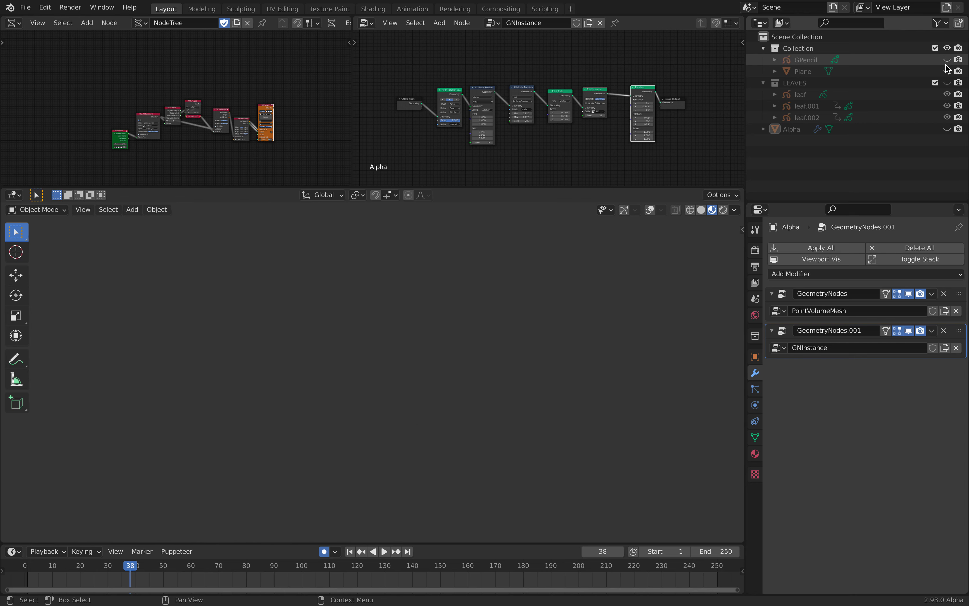
pyautogui.click(947, 60)
pyautogui.moveTo(514, 315)
pyautogui.mouseDown(button='middle')
pyautogui.moveTo(645, 371)
pyautogui.moveTo(477, 357)
pyautogui.mouseUp(button='middle')
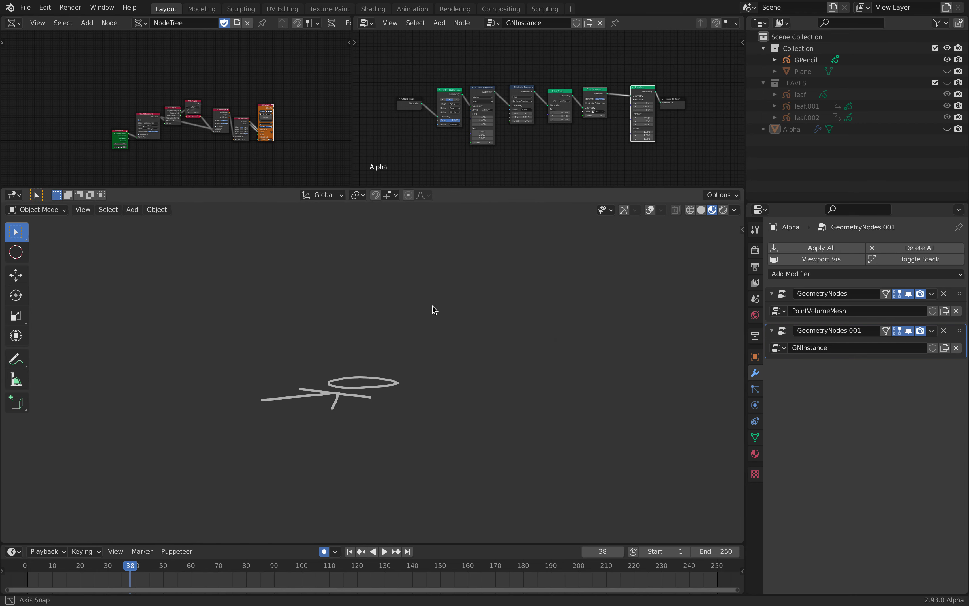
pyautogui.moveTo(432, 306); pyautogui.dragTo(449, 341, button='middle')
pyautogui.click(947, 128)
pyautogui.scroll(3, 433, 361)
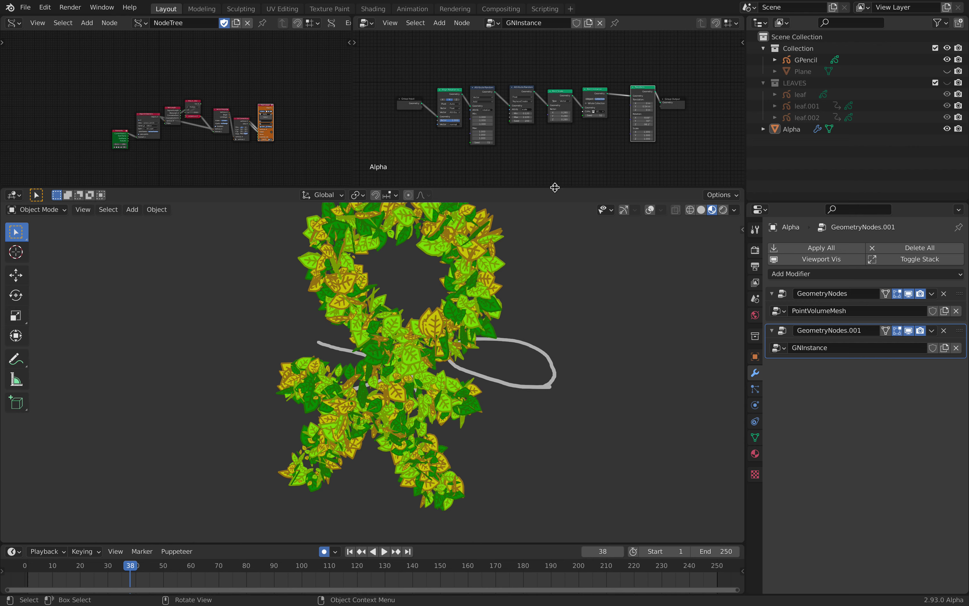
# Enlarge the node editing area further and widen the NodeTree editor to make its nodes readable
pyautogui.moveTo(553, 187); pyautogui.dragTo(571, 296)
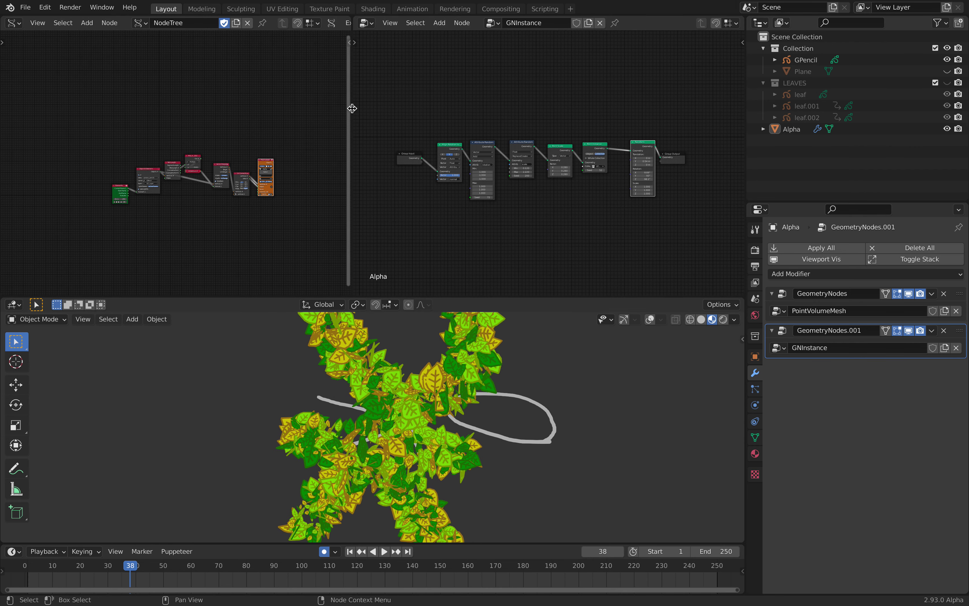
pyautogui.moveTo(352, 108); pyautogui.dragTo(287, 108)
pyautogui.scroll(2, 425, 148)
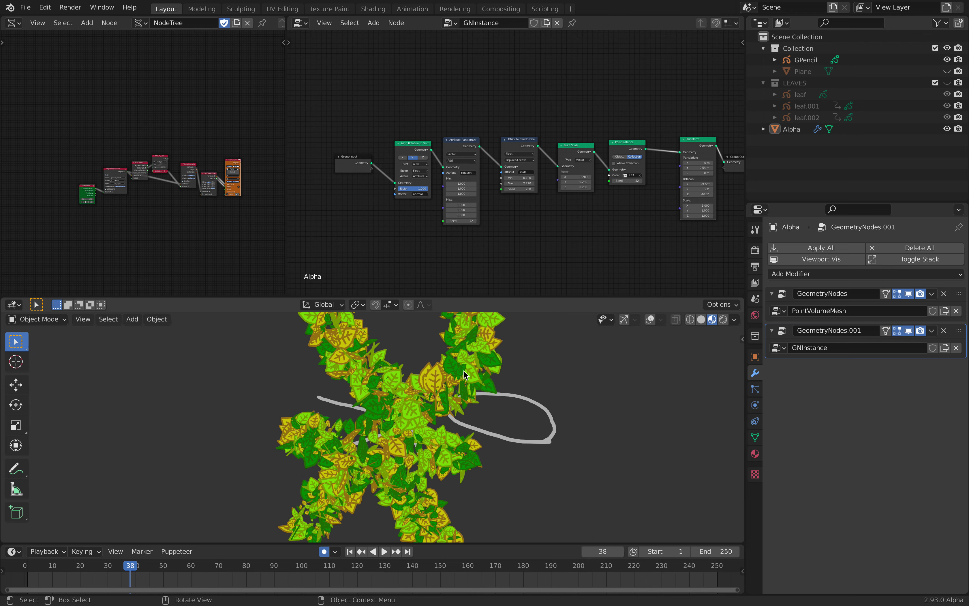
pyautogui.moveTo(463, 375); pyautogui.dragTo(444, 368, button='middle')
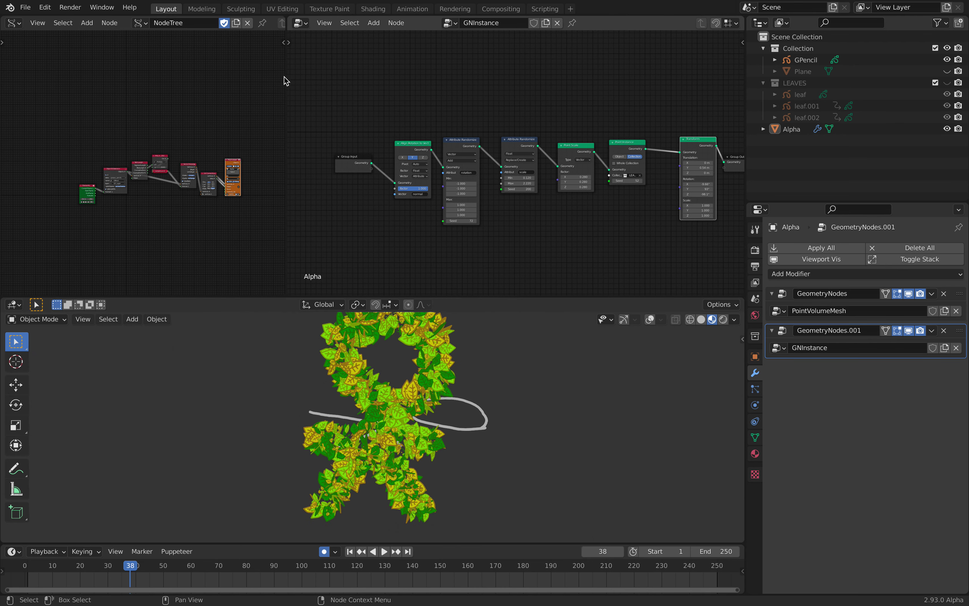
pyautogui.moveTo(287, 78); pyautogui.dragTo(373, 84)
pyautogui.scroll(8, 241, 143)
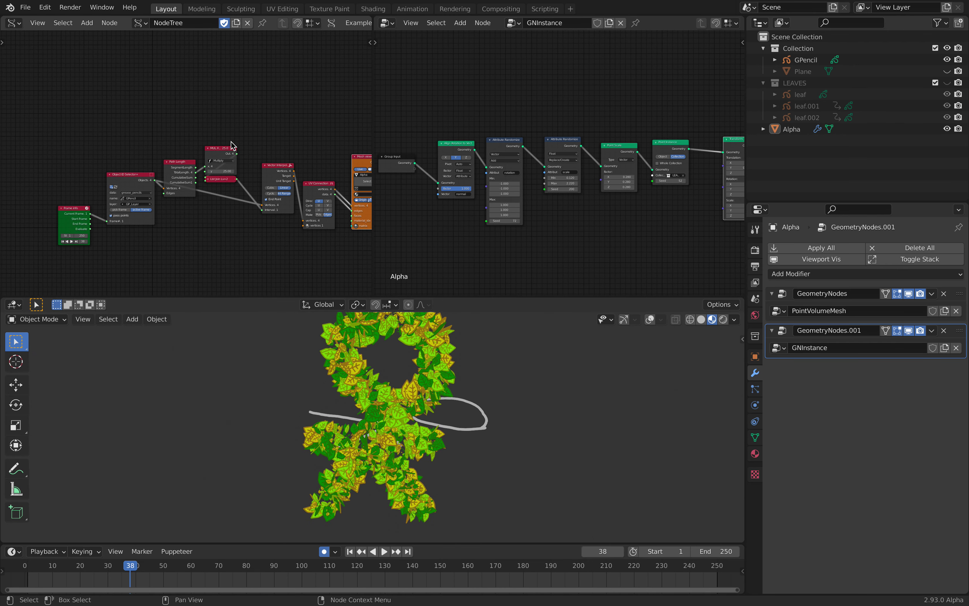
# Examine the NodeTree chain from the frame and object selector nodes through Path Length and Vector Interpolation, nudging nodes while going through them
pyautogui.scroll(4, 168, 110)
pyautogui.moveTo(218, 148); pyautogui.dragTo(364, 132, button='middle')
pyautogui.scroll(3, 205, 138)
pyautogui.moveTo(128, 190); pyautogui.dragTo(107, 177)
pyautogui.moveTo(159, 153); pyautogui.dragTo(94, 148, button='middle')
pyautogui.moveTo(137, 145); pyautogui.dragTo(112, 130)
pyautogui.scroll(-3, 200, 135)
pyautogui.moveTo(204, 132); pyautogui.dragTo(148, 143, button='middle')
pyautogui.moveTo(158, 136); pyautogui.dragTo(153, 113)
pyautogui.moveTo(227, 110); pyautogui.dragTo(223, 94)
pyautogui.moveTo(237, 135); pyautogui.dragTo(171, 132, button='middle')
pyautogui.moveTo(241, 144); pyautogui.dragTo(237, 127)
pyautogui.moveTo(236, 128); pyautogui.dragTo(191, 119, button='middle')
pyautogui.scroll(1, 217, 136)
# Examine how the UV Connection node feeds vertices and edges into the Mesh viewer node of NodeTree
pyautogui.click(242, 148)
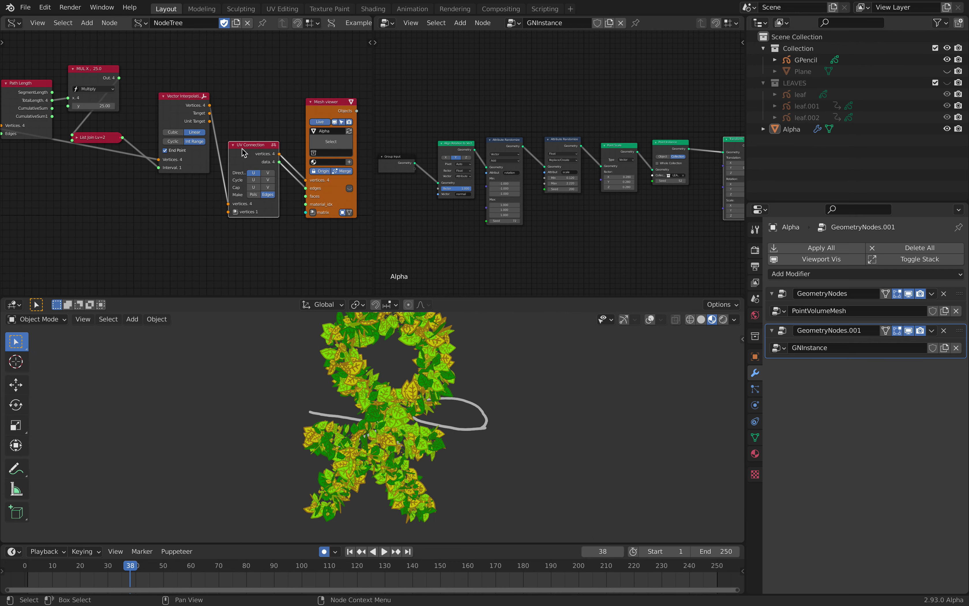
pyautogui.moveTo(258, 155); pyautogui.dragTo(210, 151, button='middle')
pyautogui.scroll(2, 211, 152)
pyautogui.moveTo(312, 248); pyautogui.dragTo(253, 234, button='middle')
pyautogui.scroll(3, 240, 216)
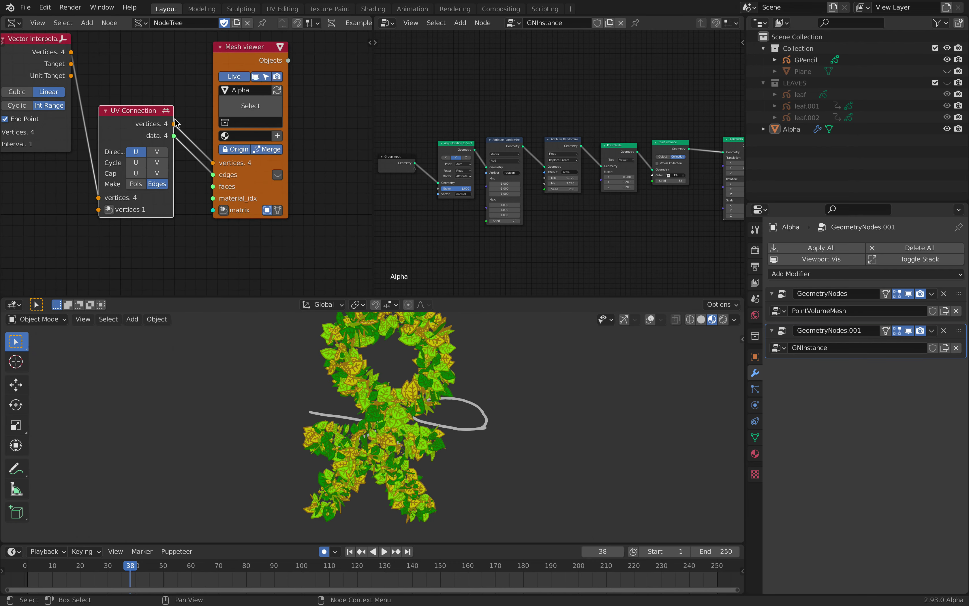
pyautogui.scroll(1, 175, 123)
pyautogui.scroll(-3, 170, 111)
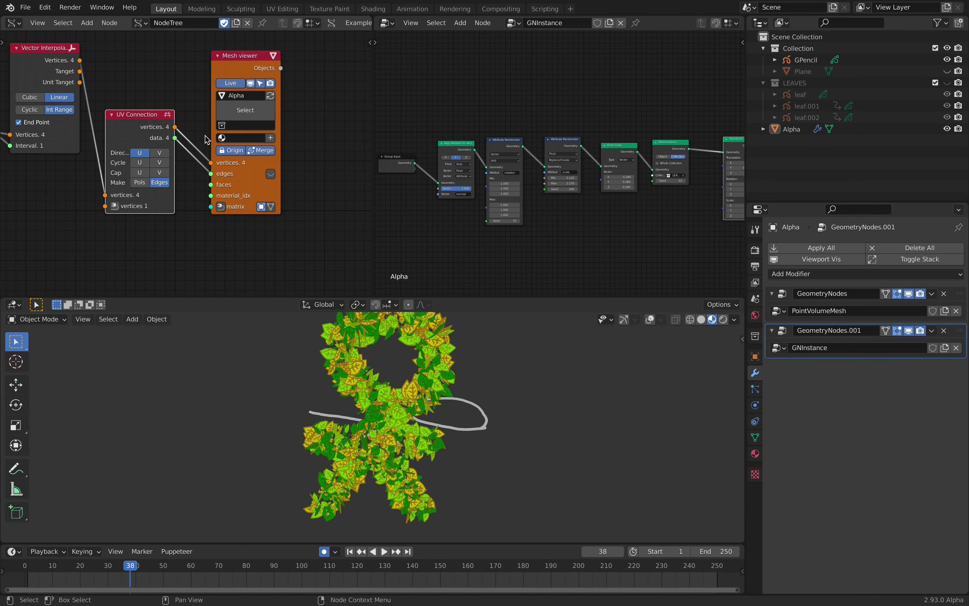
pyautogui.moveTo(158, 170); pyautogui.dragTo(167, 185, button='middle')
pyautogui.scroll(-3, 167, 185)
pyautogui.moveTo(85, 120); pyautogui.dragTo(224, 150, button='middle')
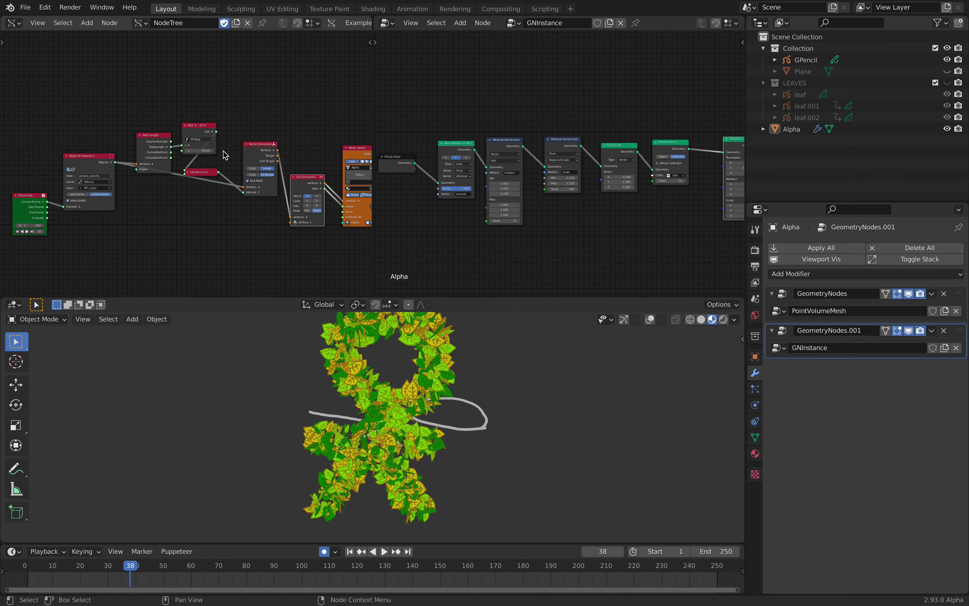
pyautogui.moveTo(340, 174); pyautogui.dragTo(117, 152, button='middle')
pyautogui.scroll(6, 117, 151)
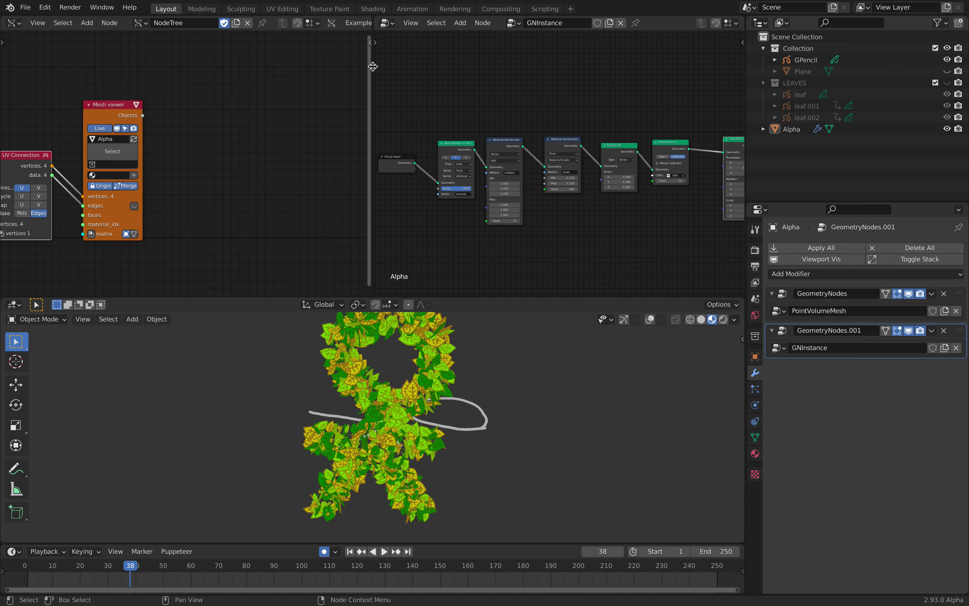
# Widen the GNInstance editor and examine its Align Rotation to Vector and two Attribute Randomize nodes
pyautogui.moveTo(373, 67); pyautogui.dragTo(105, 64)
pyautogui.scroll(3, 211, 121)
pyautogui.moveTo(228, 138); pyautogui.dragTo(207, 133)
pyautogui.moveTo(327, 129); pyautogui.dragTo(313, 110)
pyautogui.moveTo(437, 128); pyautogui.dragTo(436, 119)
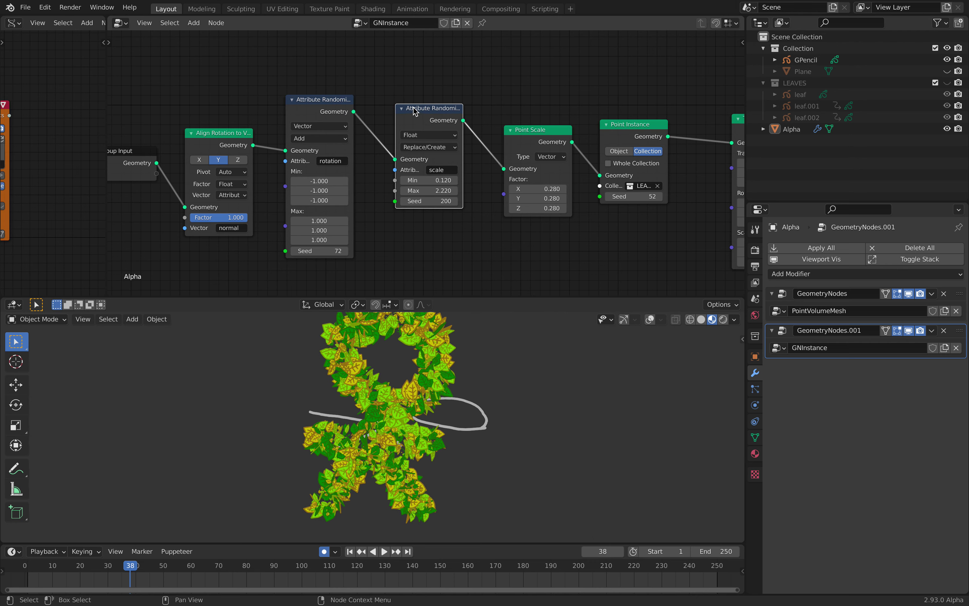
pyautogui.scroll(-2, 414, 111)
pyautogui.moveTo(395, 108); pyautogui.dragTo(379, 109, button='middle')
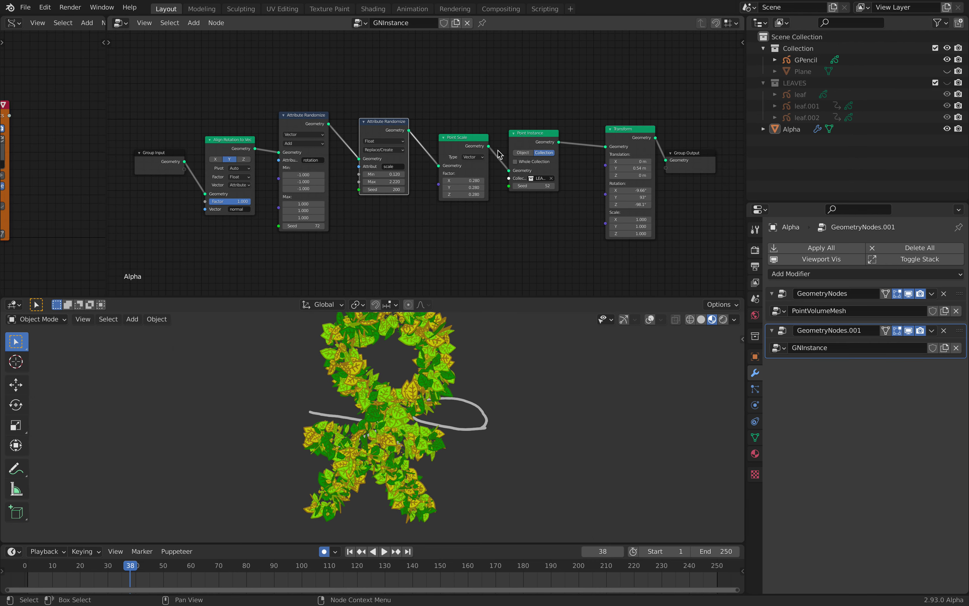
# Display the PointVolumeMesh tree of the first modifier and examine its Points to Volume and Volume to Mesh nodes
pyautogui.click(958, 298)
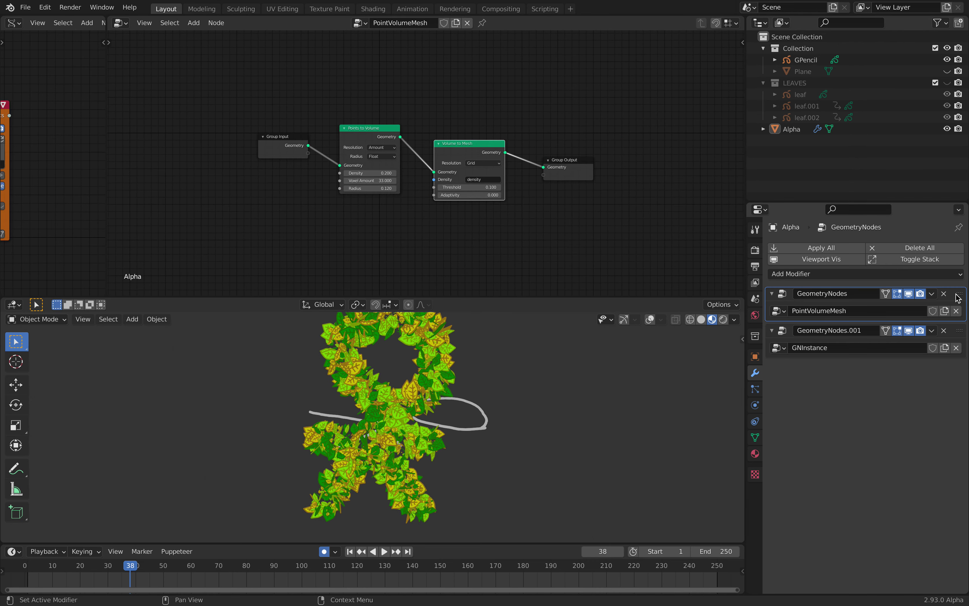
pyautogui.scroll(3, 407, 196)
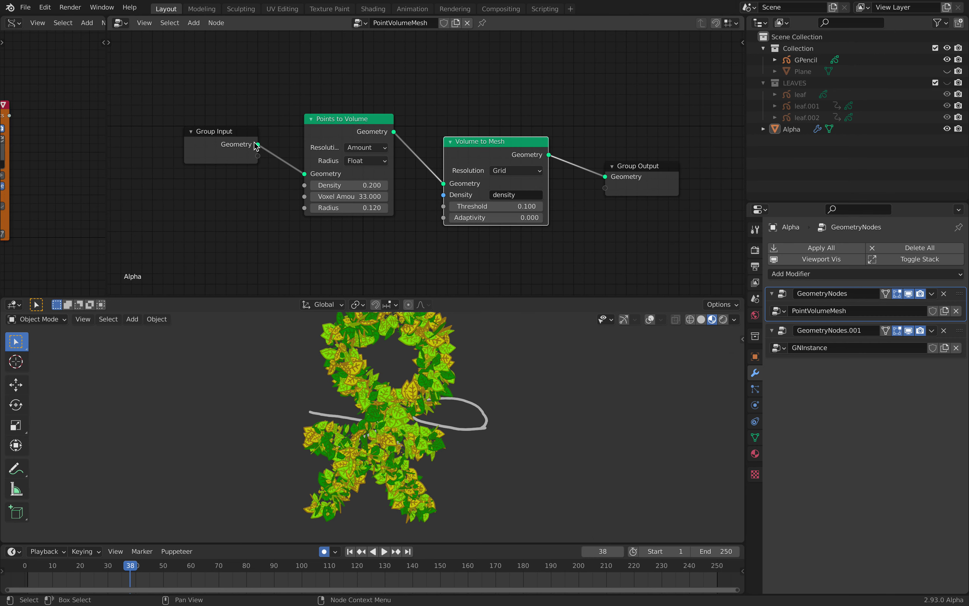
pyautogui.moveTo(323, 129); pyautogui.dragTo(326, 118)
pyautogui.moveTo(466, 153); pyautogui.dragTo(472, 127)
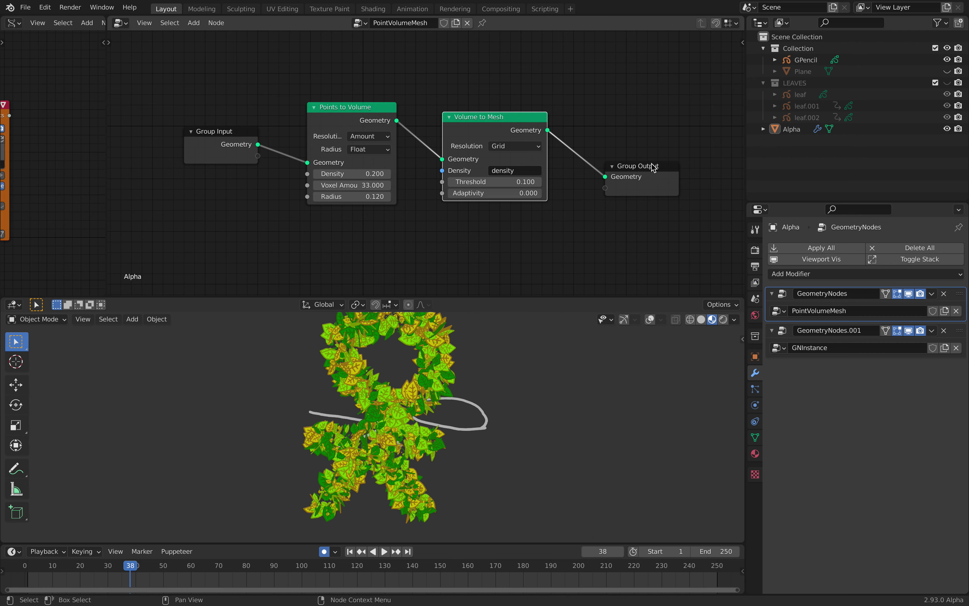
# Compare the GeometryNodes and GeometryNodes.001 modifiers by switching between them, ending on the GNInstance tree
pyautogui.click(962, 334)
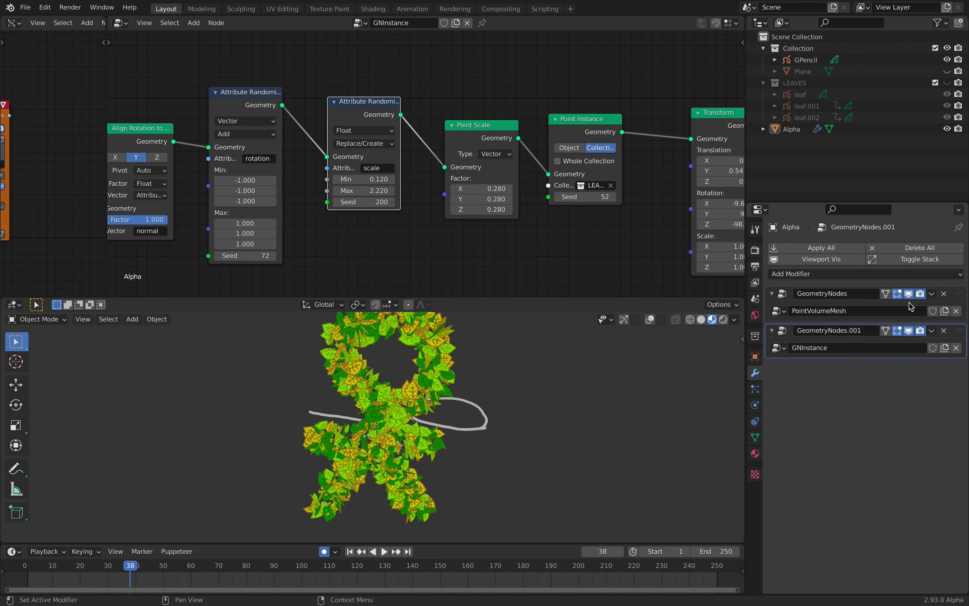
pyautogui.click(960, 298)
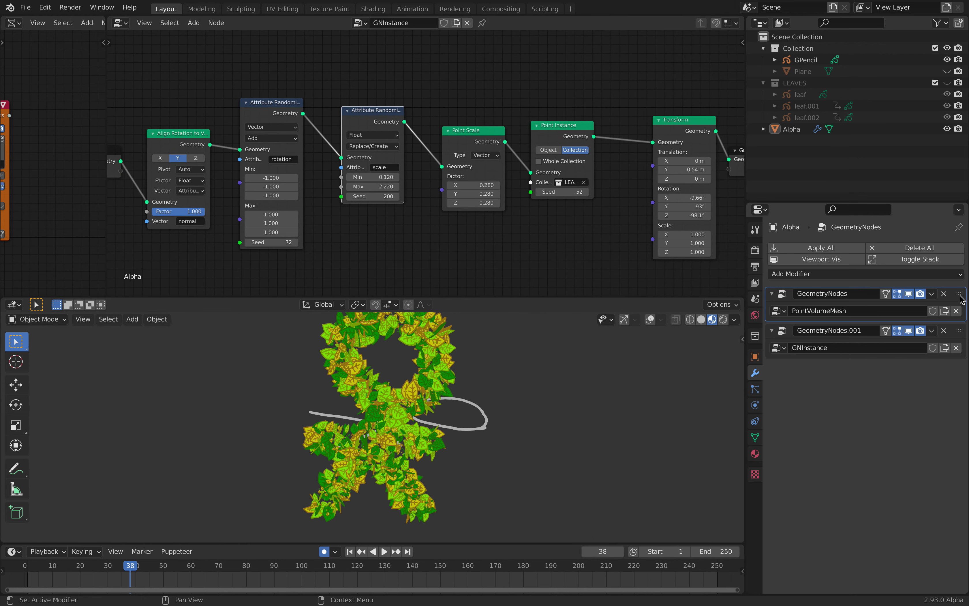
pyautogui.click(961, 329)
pyautogui.click(961, 305)
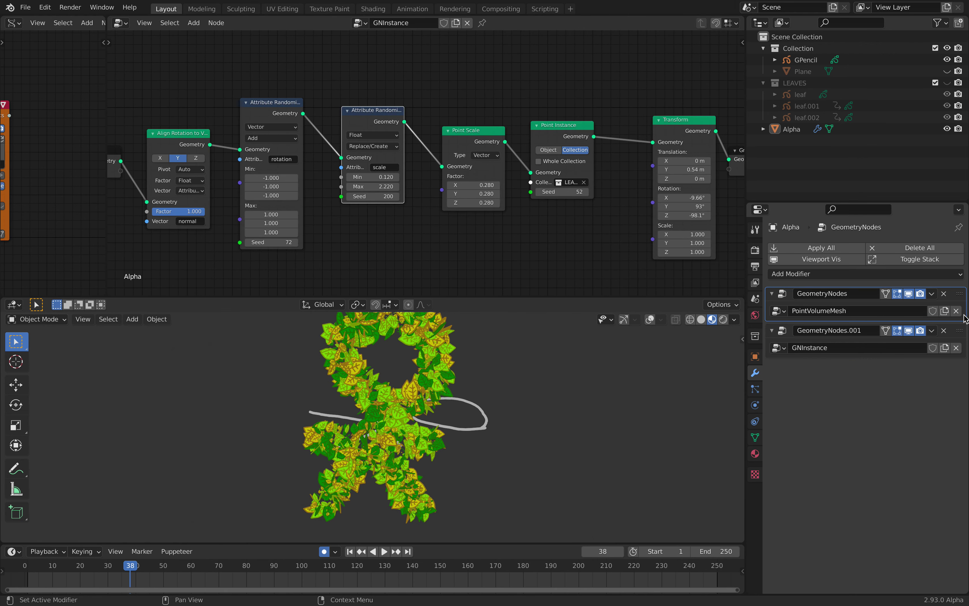
pyautogui.click(963, 331)
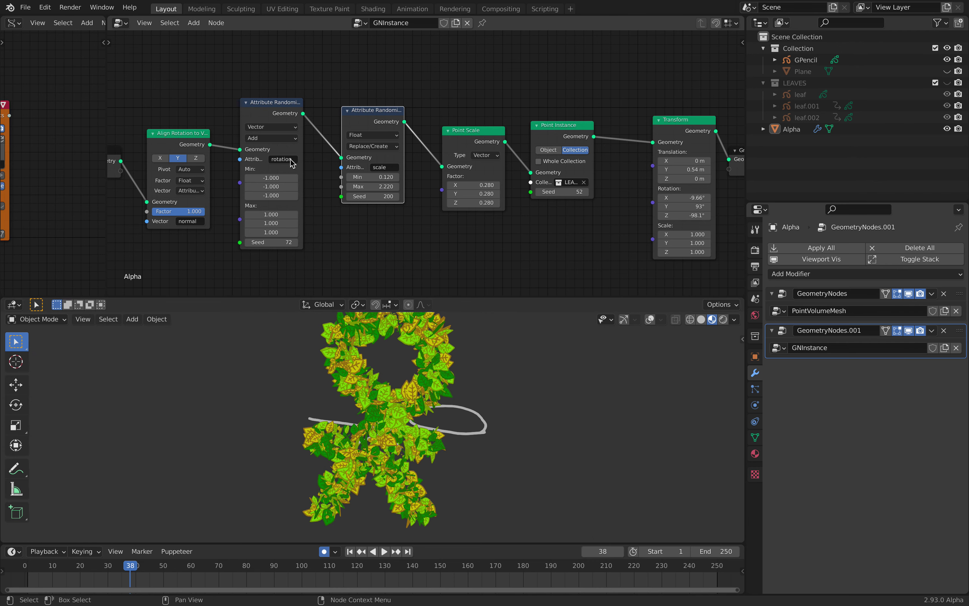
# Examine the whole GNInstance chain from Align Rotation to Vector to Transform, then fit all nodes in the editor
pyautogui.moveTo(291, 162); pyautogui.dragTo(373, 141, button='middle')
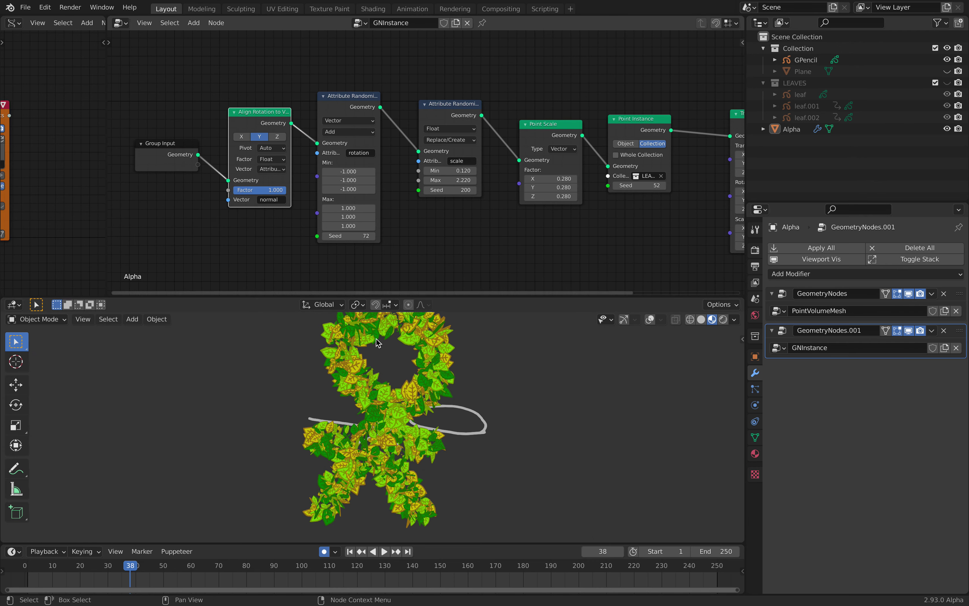
pyautogui.moveTo(346, 106); pyautogui.dragTo(352, 102)
pyautogui.click(440, 111)
pyautogui.moveTo(461, 126); pyautogui.dragTo(330, 126, button='middle')
pyautogui.moveTo(407, 130); pyautogui.dragTo(404, 125)
pyautogui.moveTo(494, 131); pyautogui.dragTo(488, 126)
pyautogui.moveTo(566, 125); pyautogui.dragTo(409, 134, button='middle')
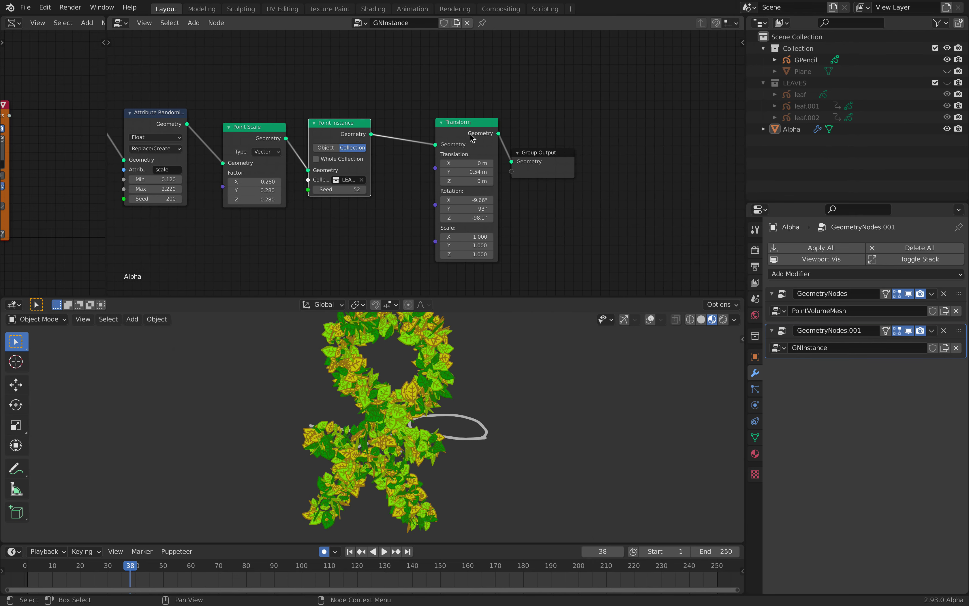
pyautogui.moveTo(471, 136); pyautogui.dragTo(457, 128)
pyautogui.press('Home')
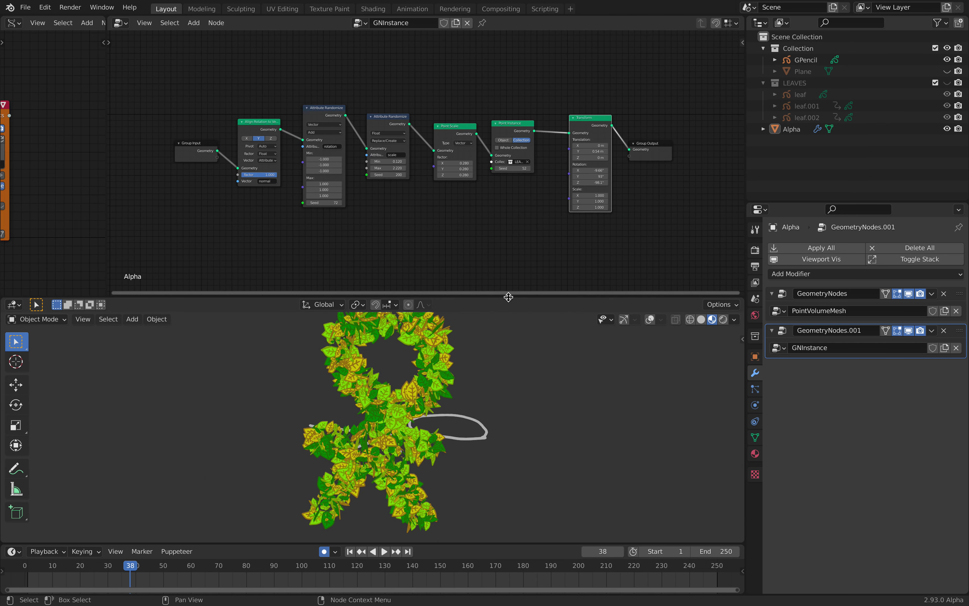
# Enlarge the 3D viewport and examine the instanced leaves on the figure up close
pyautogui.moveTo(509, 301); pyautogui.dragTo(500, 186)
pyautogui.scroll(5, 495, 309)
pyautogui.scroll(3, 499, 315)
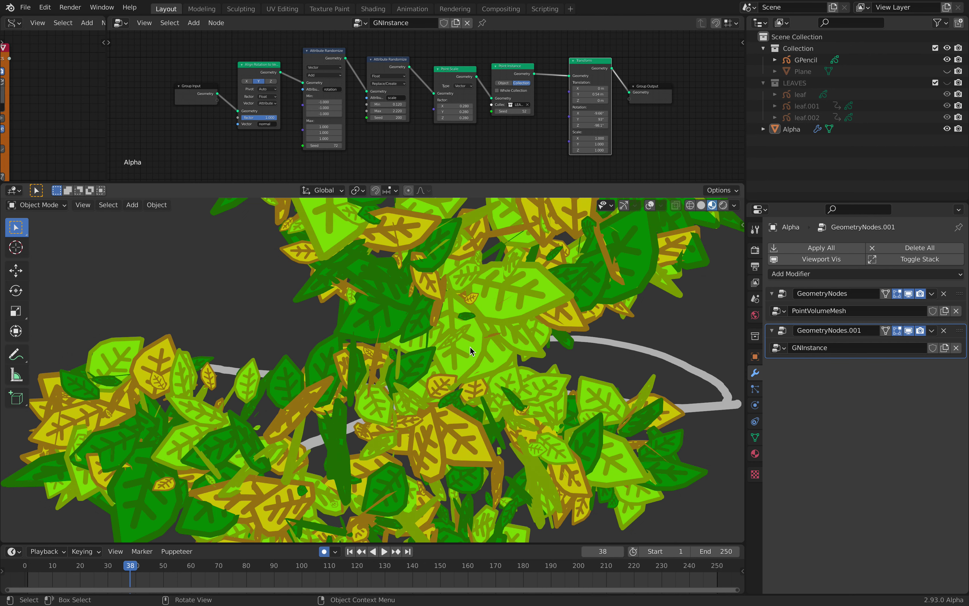
pyautogui.scroll(-2, 489, 344)
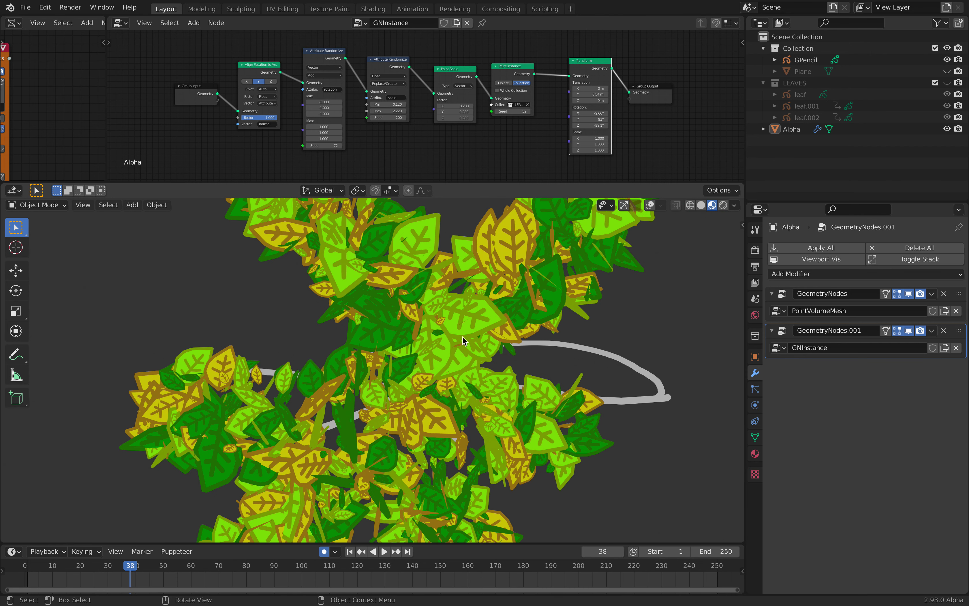
# Create a new General file, discarding the unsaved changes to donut_logo_003.blend
pyautogui.click(26, 7)
pyautogui.moveTo(42, 20)
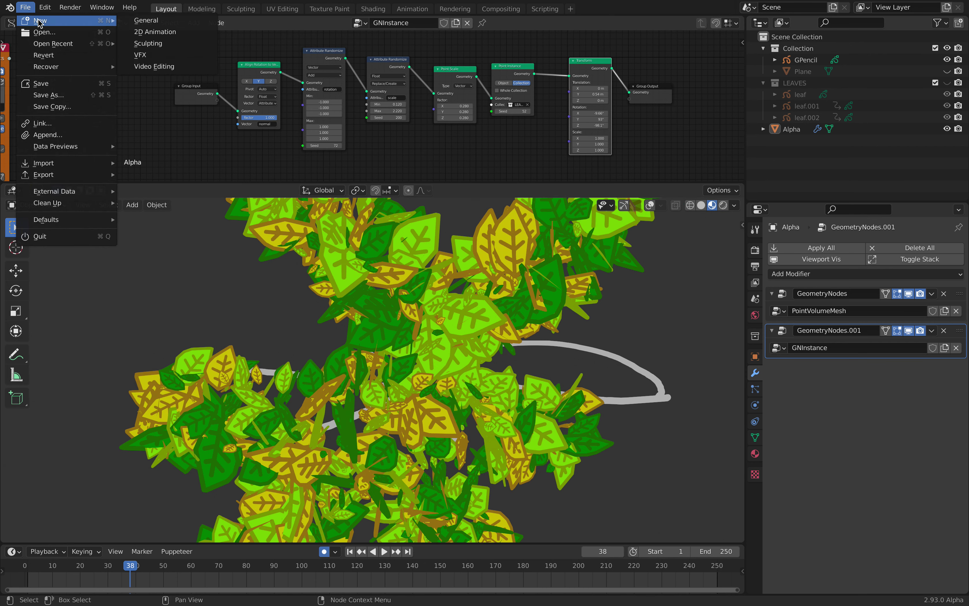
pyautogui.click(148, 20)
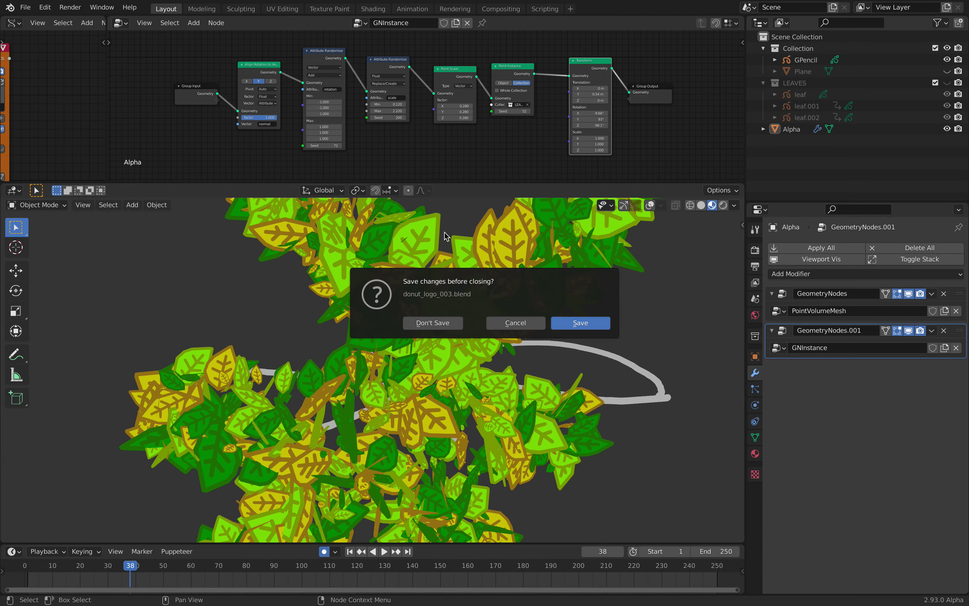
pyautogui.click(452, 321)
# Delete all default objects from the scene and switch the viewport to the top orthographic view
pyautogui.moveTo(568, 260); pyautogui.dragTo(588, 249, button='middle')
pyautogui.press('a')
pyautogui.press('x')
pyautogui.click(582, 256)
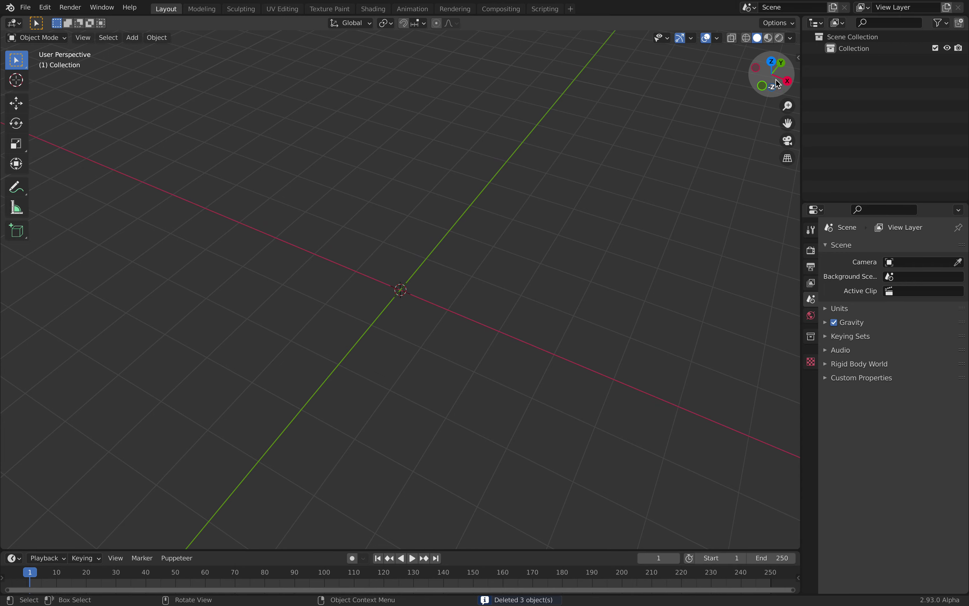
pyautogui.click(770, 61)
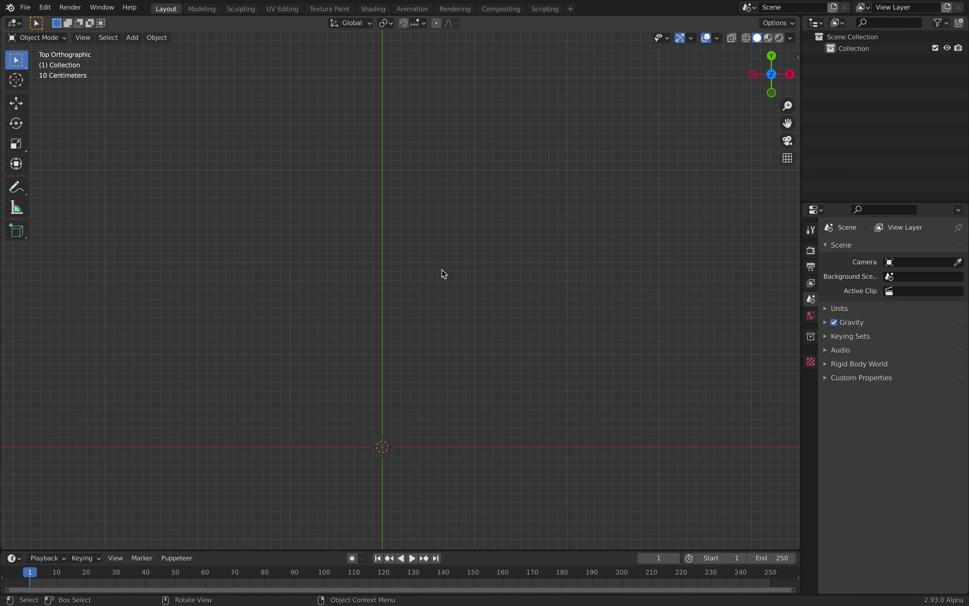
# Add a blank grease pencil object at the 3D cursor
pyautogui.hotkey('shift', 'a')
pyautogui.moveTo(428, 259)
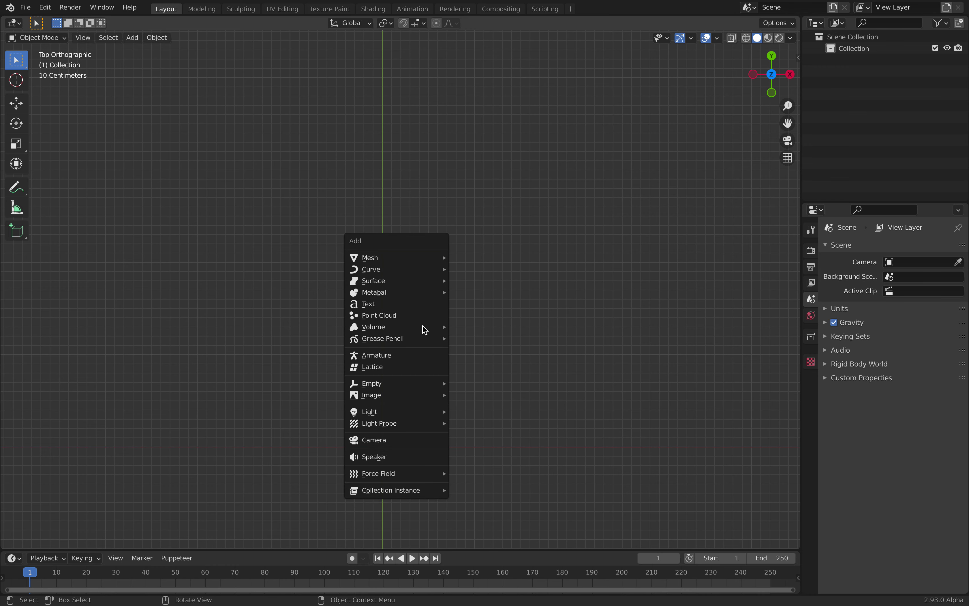
pyautogui.hotkey('shift', 'a')
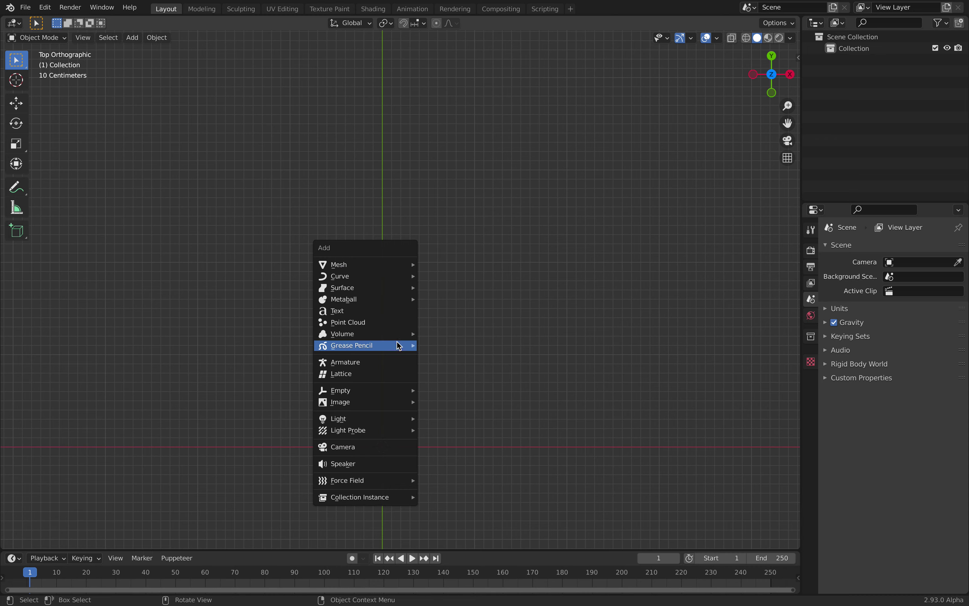
pyautogui.moveTo(396, 345)
pyautogui.click(431, 343)
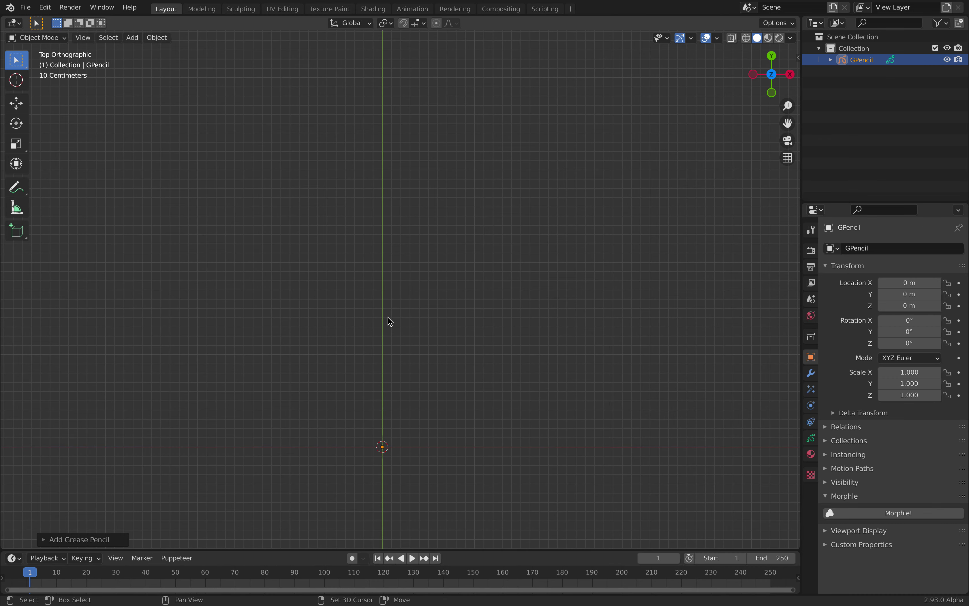
pyautogui.keyDown('shift'); pyautogui.moveTo(387, 317); pyautogui.dragTo(401, 300, button='middle'); pyautogui.keyUp('shift')
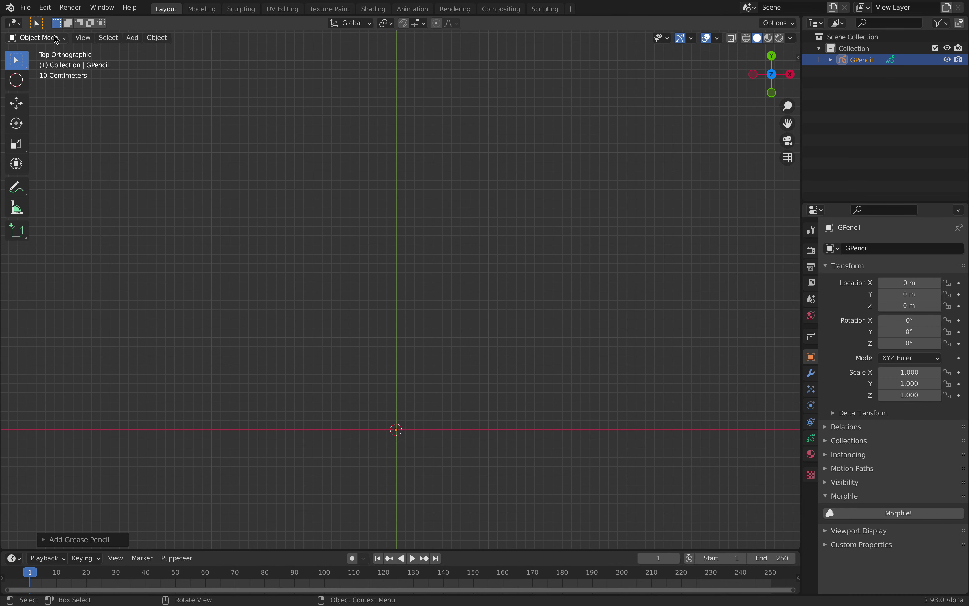
# In Draw mode, sketch a smiling round-faced stick figure with horizontal arms and two spread legs above the origin, then return to Object Mode
pyautogui.click(37, 37)
pyautogui.click(56, 89)
pyautogui.keyDown('shift'); pyautogui.moveTo(364, 222); pyautogui.dragTo(362, 284, button='middle'); pyautogui.keyUp('shift')
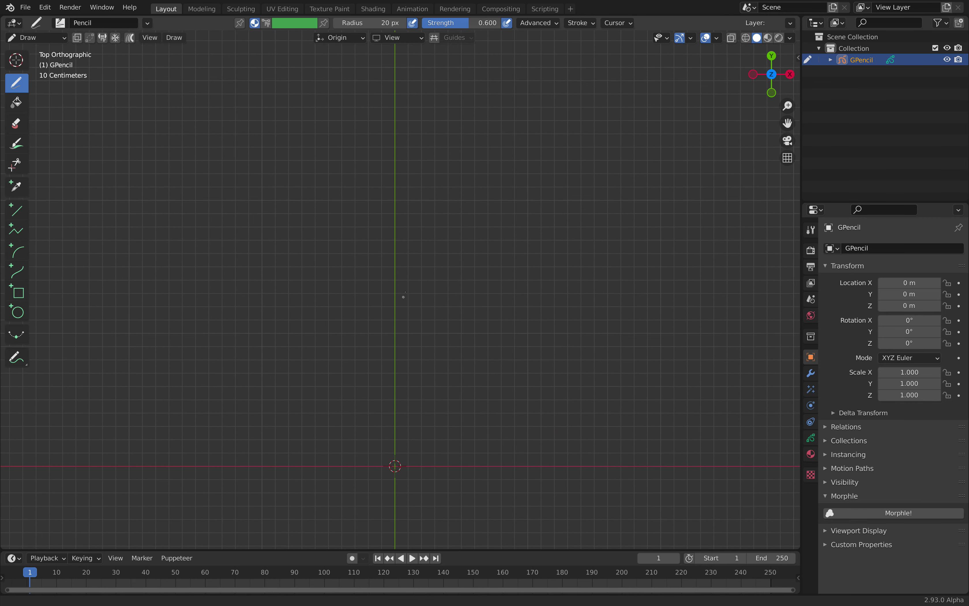
pyautogui.keyDown('shift'); pyautogui.moveTo(391, 322); pyautogui.dragTo(395, 286, button='middle'); pyautogui.keyUp('shift')
pyautogui.moveTo(391, 253); pyautogui.dragTo(360, 284)
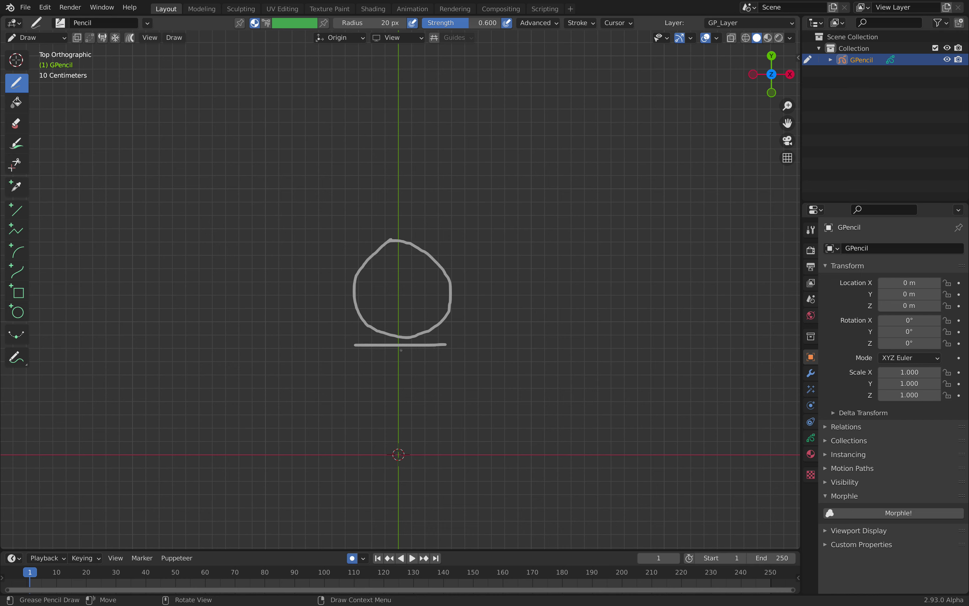
pyautogui.moveTo(379, 372); pyautogui.dragTo(357, 395)
pyautogui.click(35, 37)
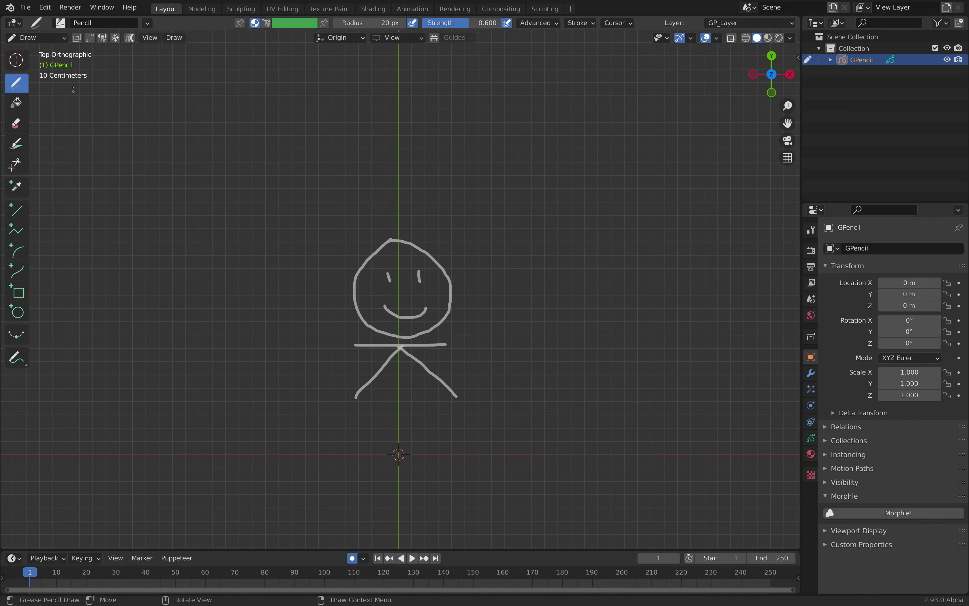
pyautogui.click(48, 43)
pyautogui.click(49, 48)
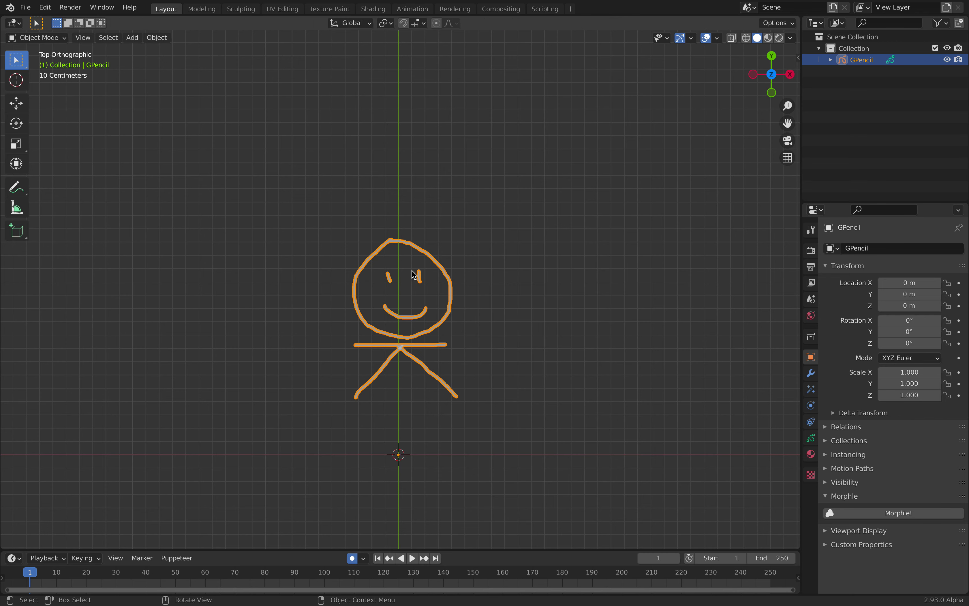
# Rename the grease pencil object as ART
pyautogui.doubleClick(867, 60)
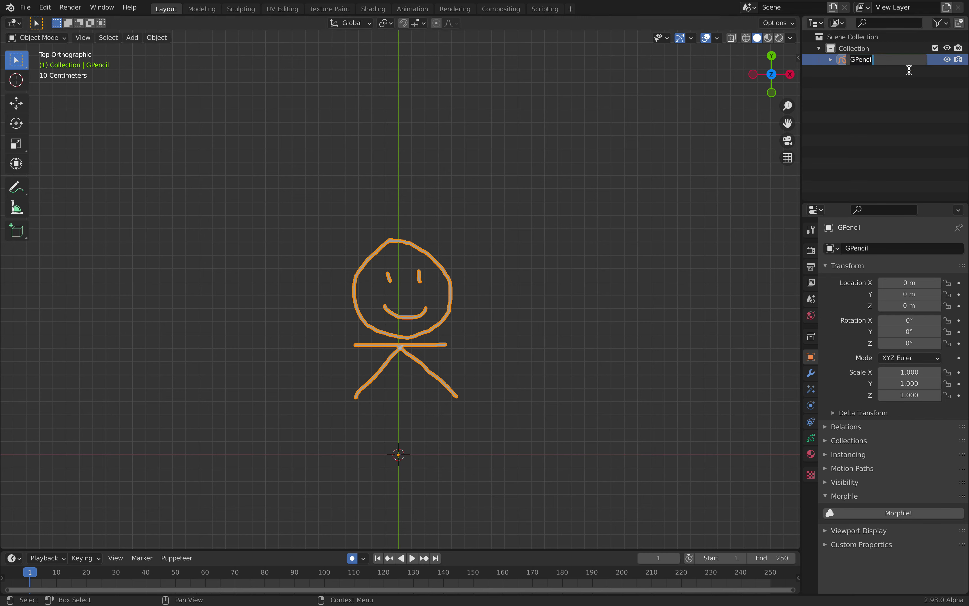
pyautogui.write('ART')
pyautogui.press('Return')
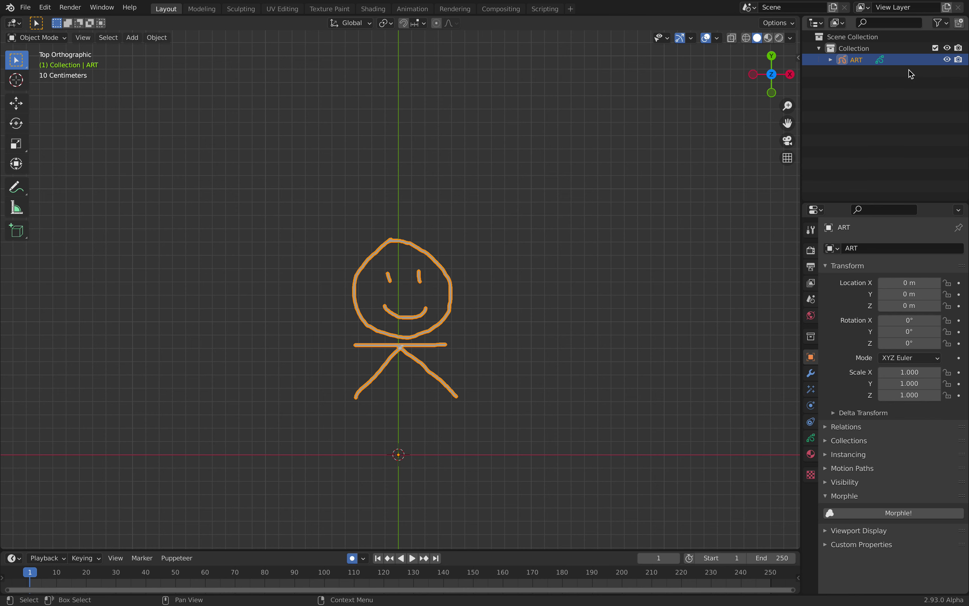
pyautogui.scroll(1, 415, 308)
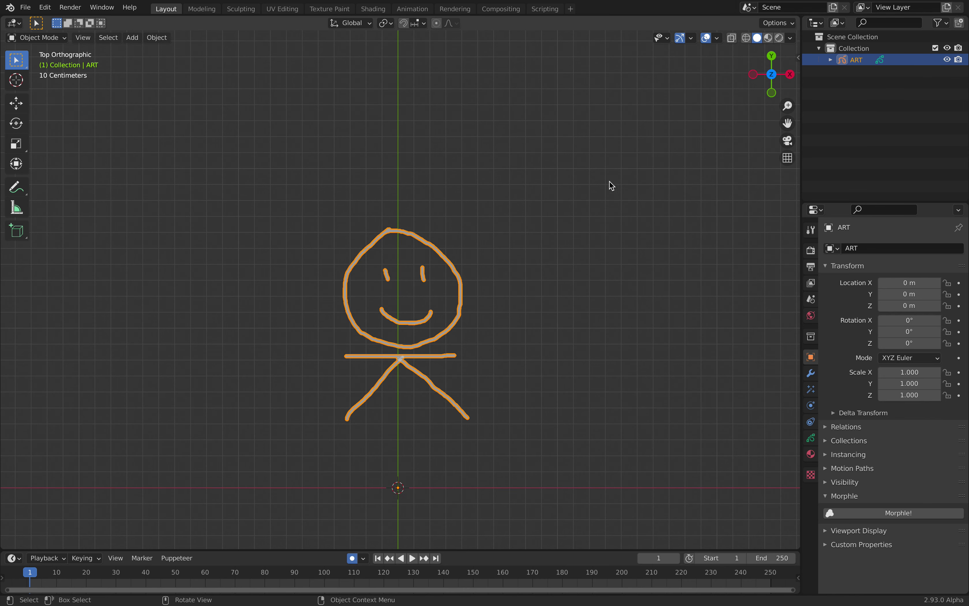
# Split the 3D viewport into upper and lower areas and make the upper one a Sverchok Nodes editor with a new node tree
pyautogui.moveTo(798, 16); pyautogui.dragTo(750, 266)
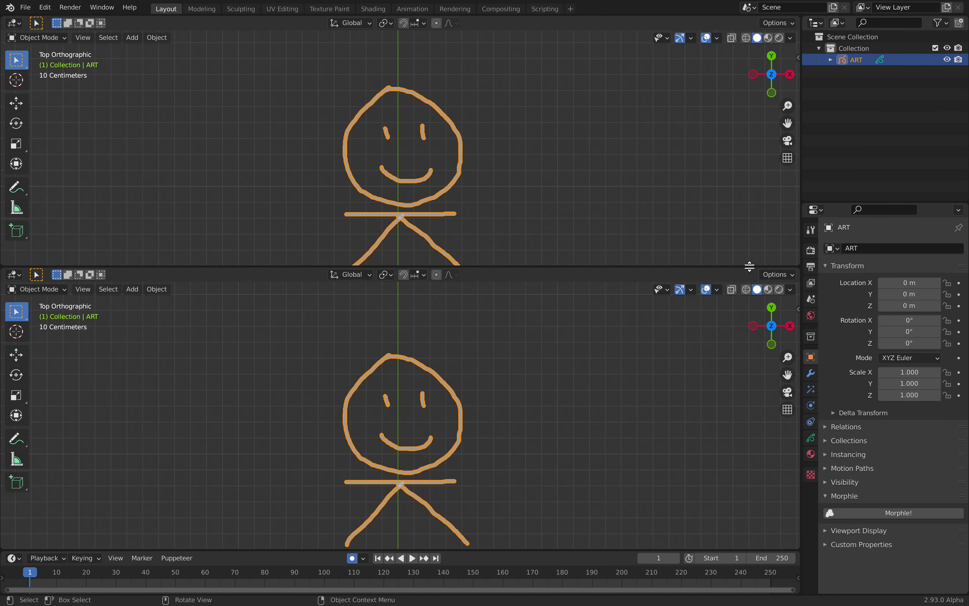
pyautogui.click(14, 23)
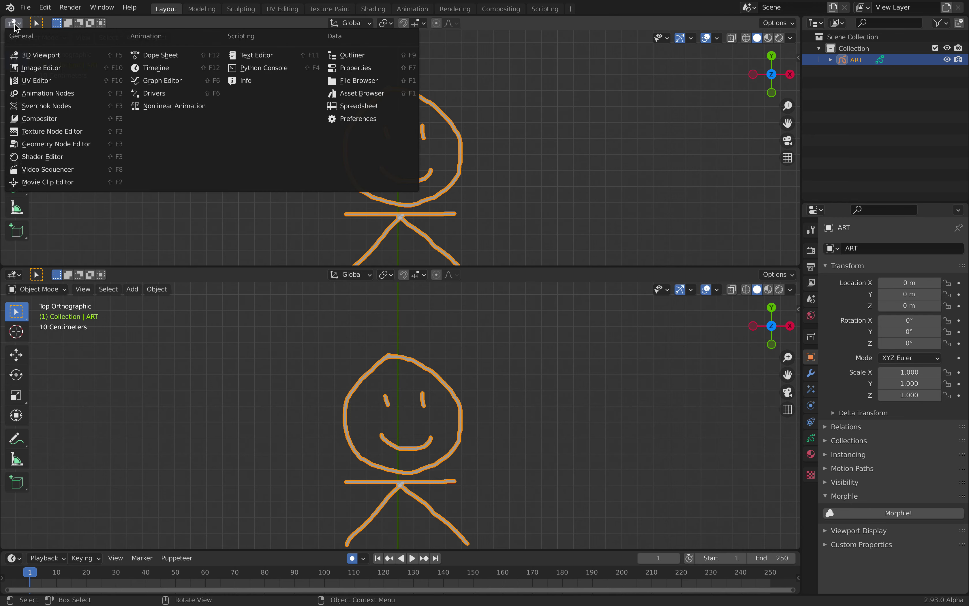
pyautogui.click(60, 106)
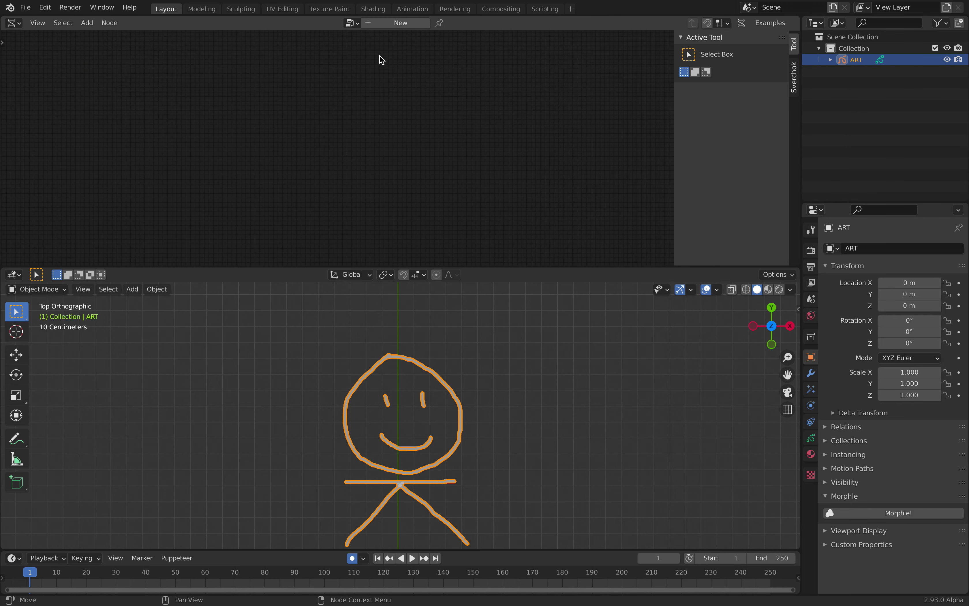
pyautogui.click(398, 22)
# Search for gp and add the grease pencil setup node chain to the tree
pyautogui.hotkey('shift', 'a')
pyautogui.click(318, 91)
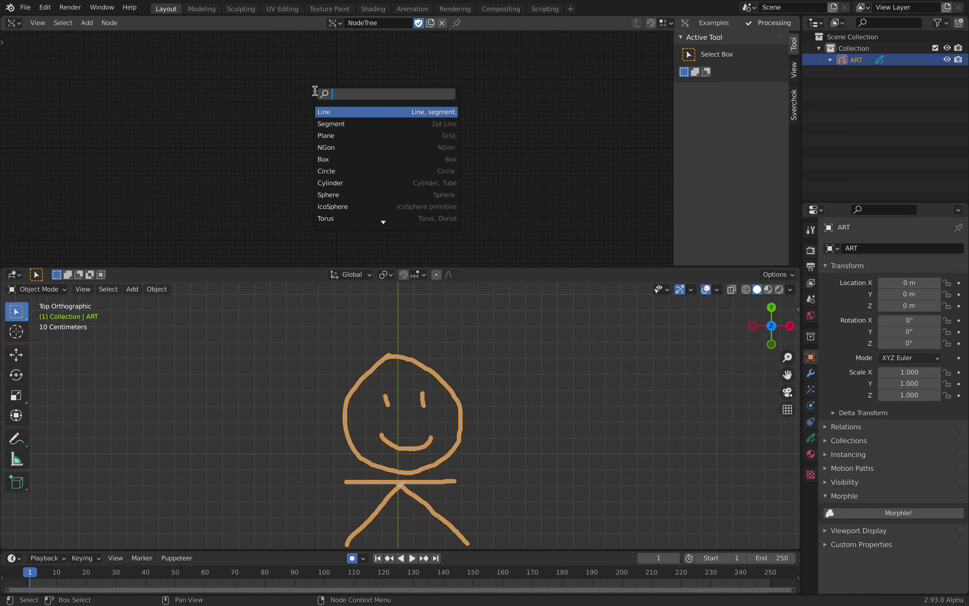
pyautogui.write('gp')
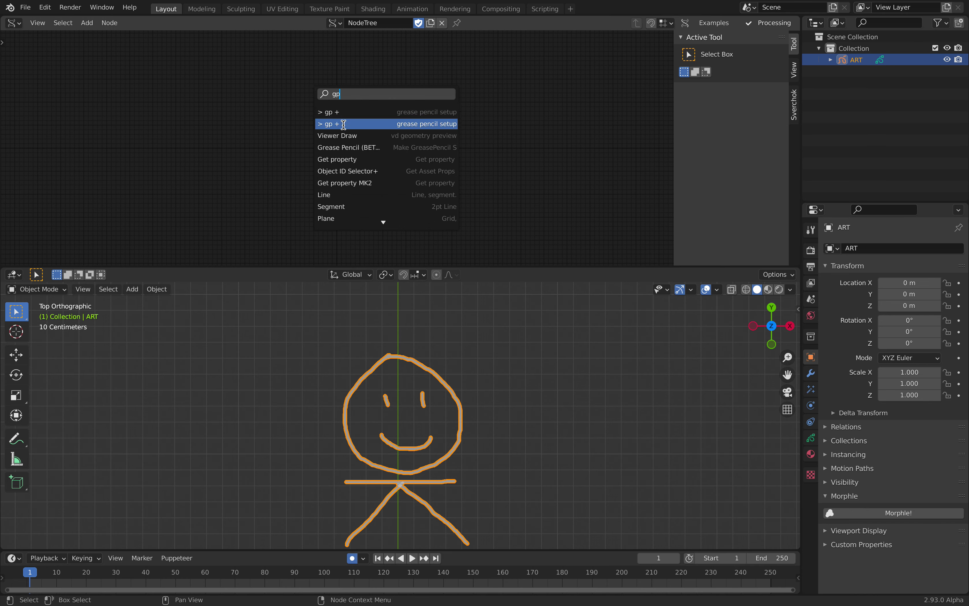
pyautogui.click(343, 128)
pyautogui.click(254, 185)
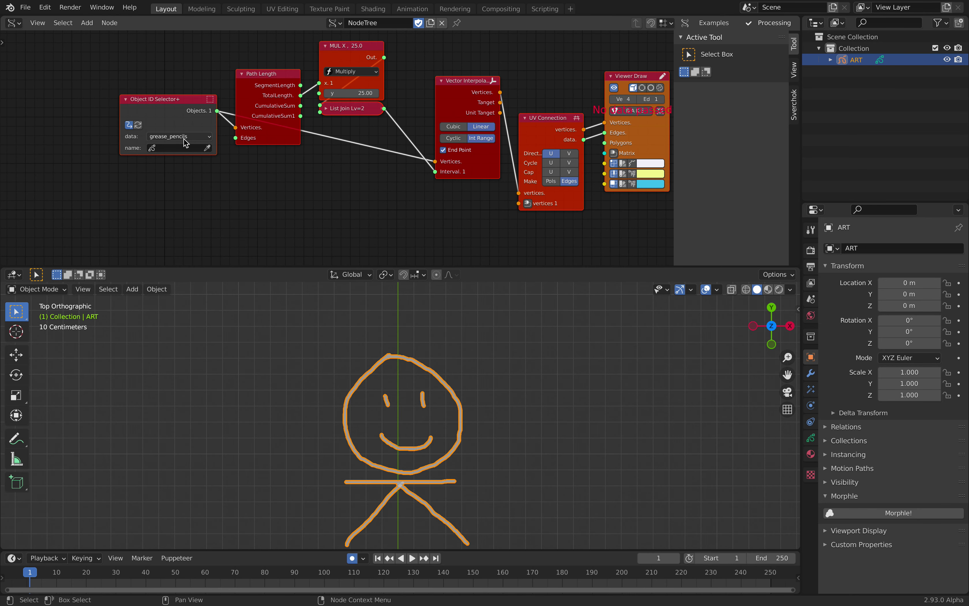
# Set the Object ID Selector+ node to grease pencil data GPencil, layer GP_Layer, using the active frame option
pyautogui.click(187, 163)
pyautogui.moveTo(144, 147); pyautogui.dragTo(271, 141, button='middle')
pyautogui.scroll(2, 272, 155)
pyautogui.click(273, 156)
pyautogui.click(286, 170)
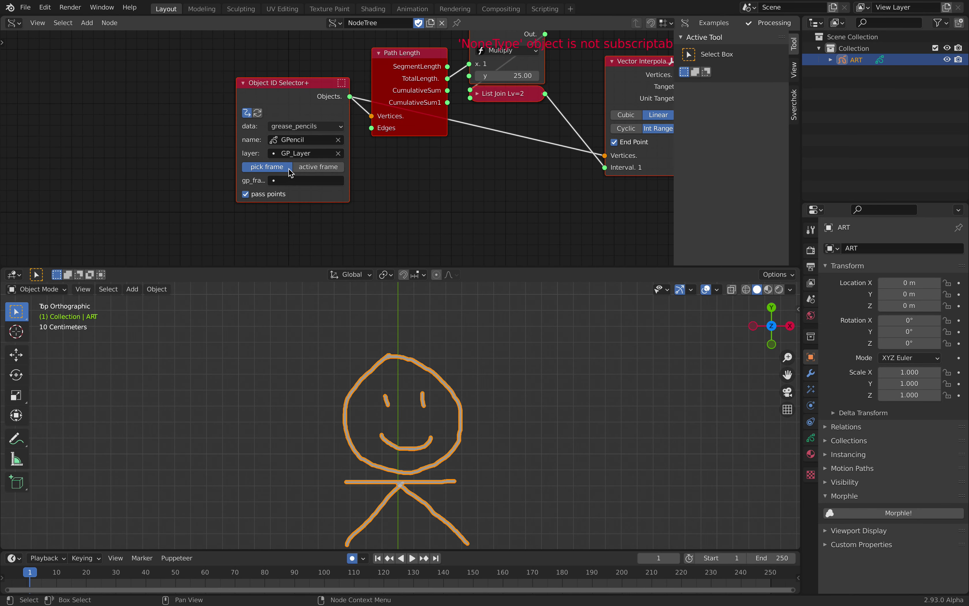
pyautogui.click(306, 168)
# Add a Frame Info node and connect its Current Frame output to the frame# input of Object ID Selector+
pyautogui.moveTo(83, 144); pyautogui.dragTo(149, 142, button='middle')
pyautogui.hotkey('shift', 'a')
pyautogui.click(150, 141)
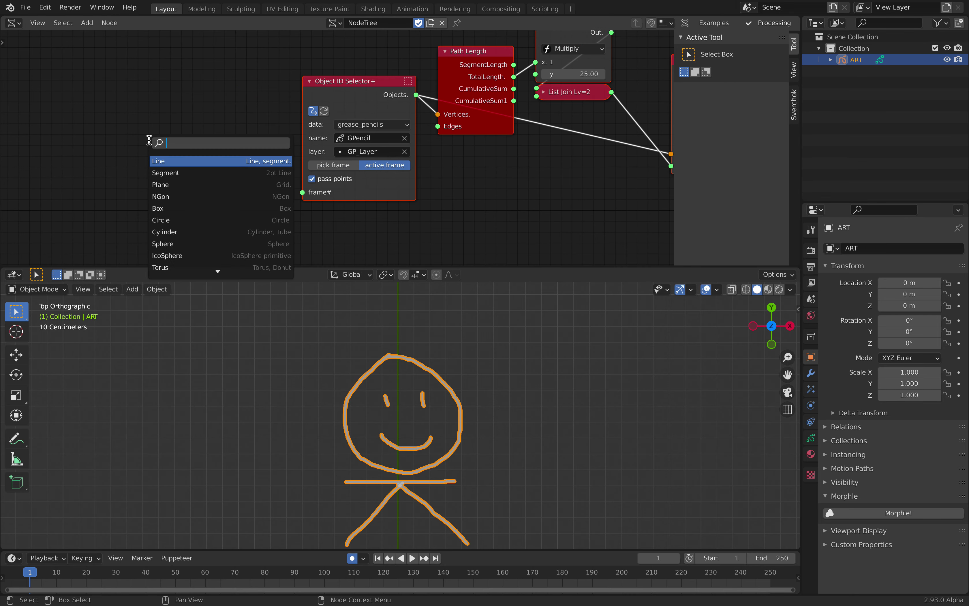
pyautogui.write('fra')
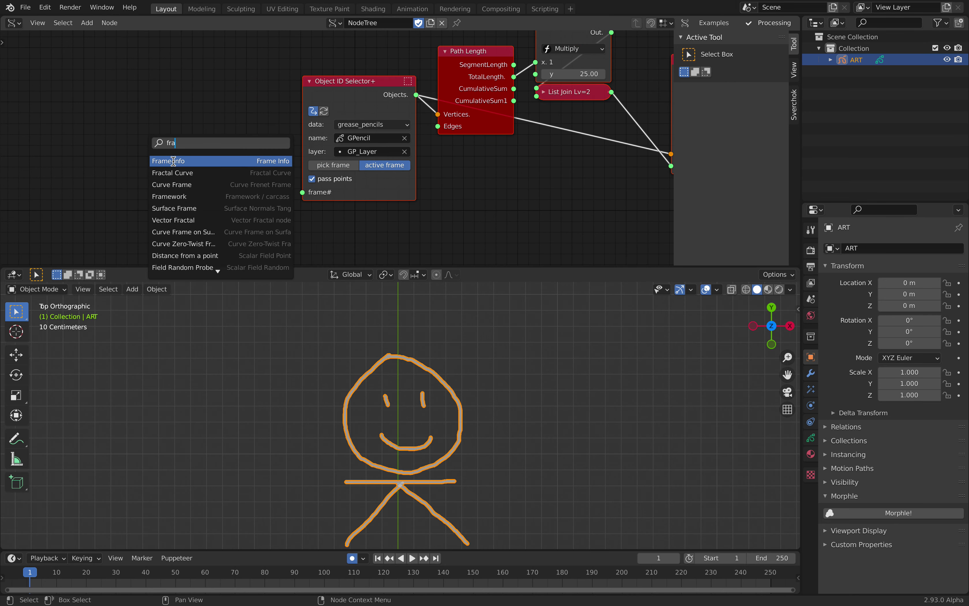
pyautogui.click(173, 160)
pyautogui.click(204, 187)
pyautogui.moveTo(247, 181); pyautogui.dragTo(302, 192)
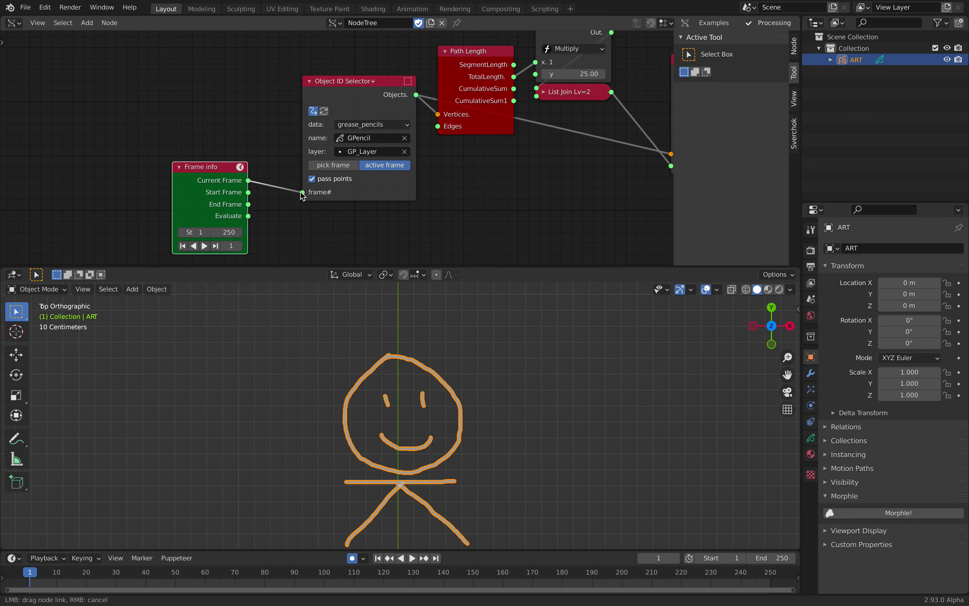
# Replace the Viewer Draw node with a Mesh viewer, linking UV Connection's vertices and data outputs to its vertices and edges inputs
pyautogui.scroll(-6, 523, 171)
pyautogui.moveTo(589, 149); pyautogui.dragTo(305, 175, button='middle')
pyautogui.scroll(3, 378, 170)
pyautogui.moveTo(452, 163); pyautogui.dragTo(359, 162, button='middle')
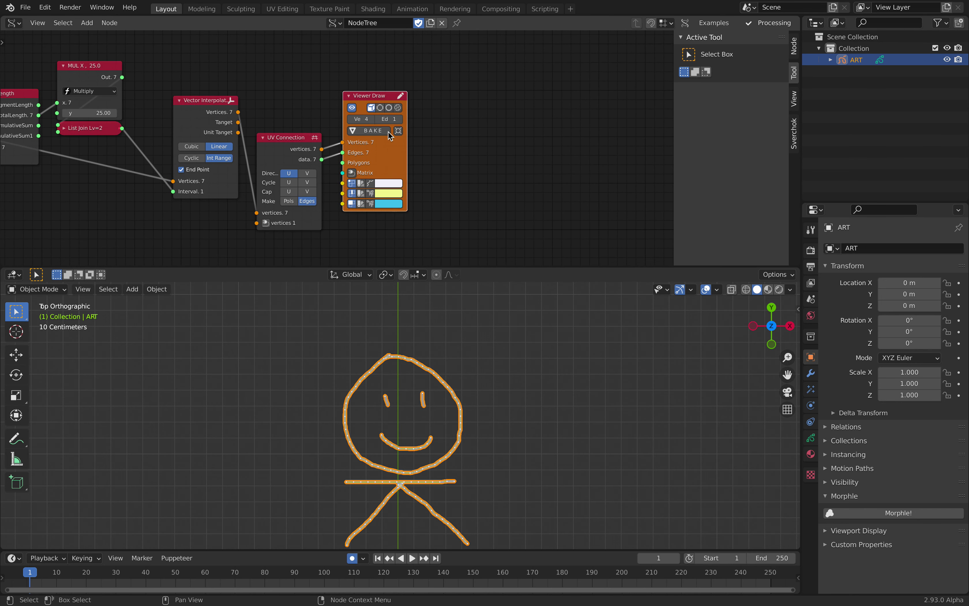
pyautogui.press('x')
pyautogui.hotkey('shift', 'a')
pyautogui.write('mesh vi')
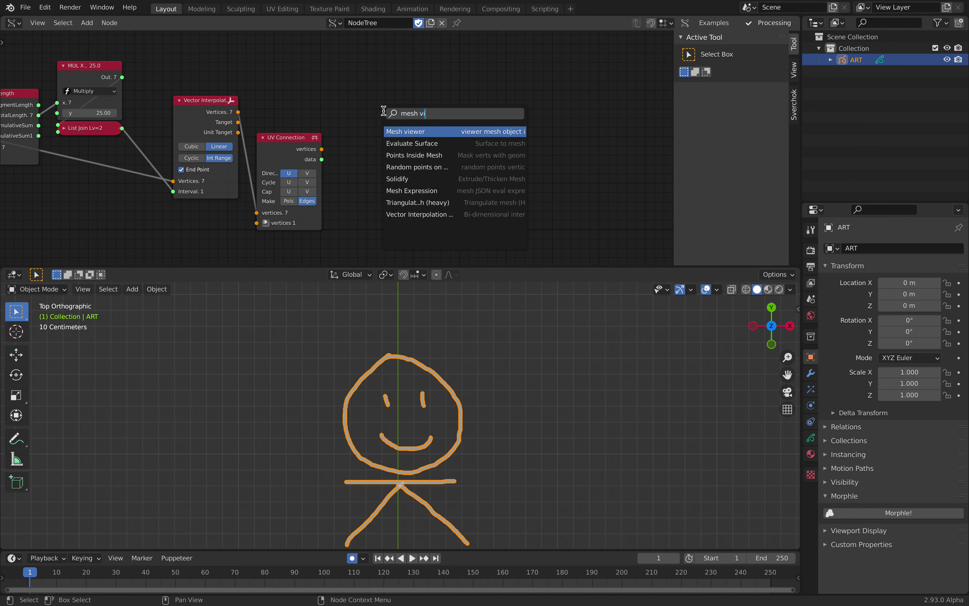
pyautogui.press('Return')
pyautogui.click(372, 80)
pyautogui.moveTo(326, 151); pyautogui.dragTo(372, 192)
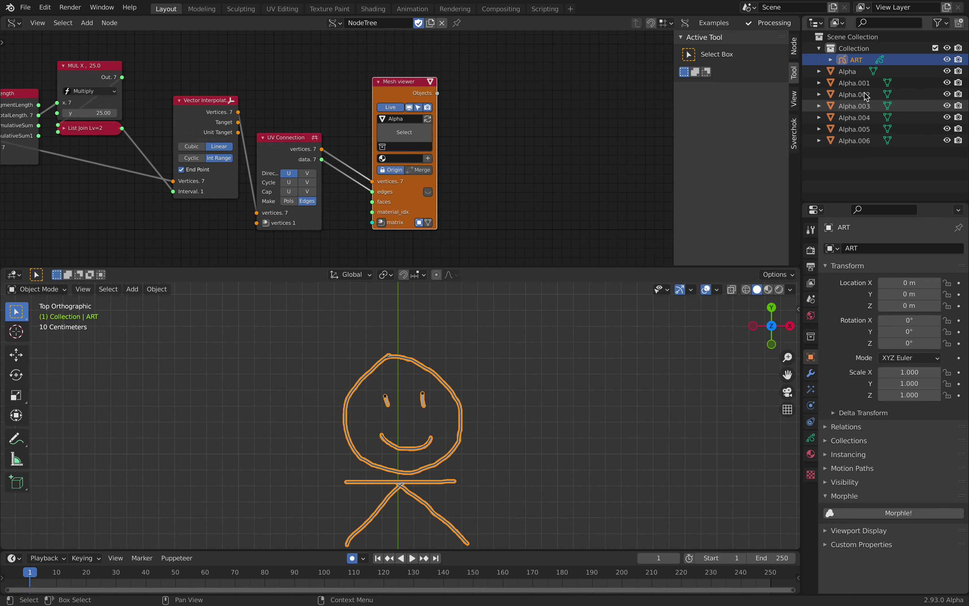
# Enable Merge on the Mesh viewer node so the strokes form a single Alpha object
pyautogui.scroll(2, 454, 174)
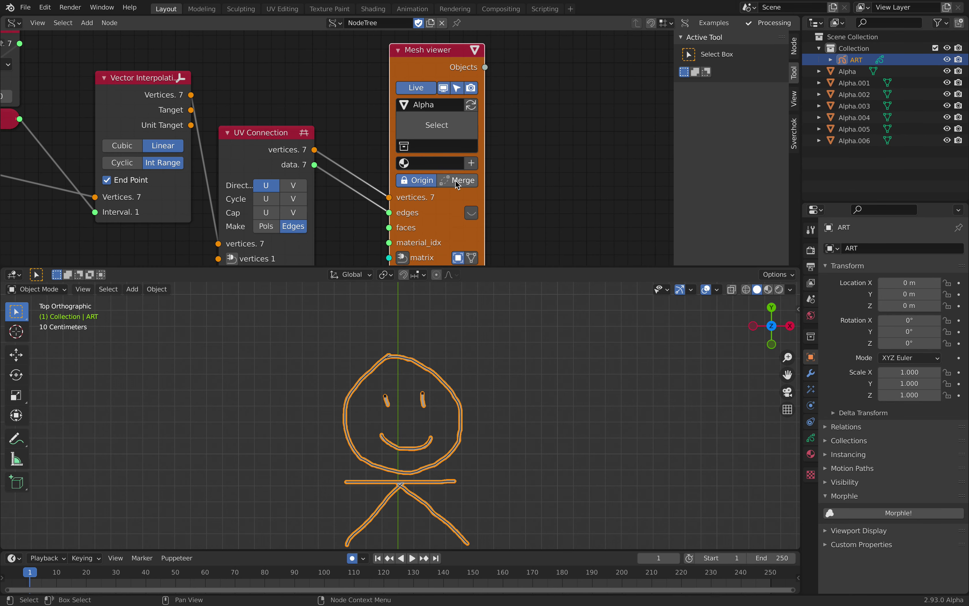
pyautogui.click(455, 181)
pyautogui.scroll(-1, 454, 180)
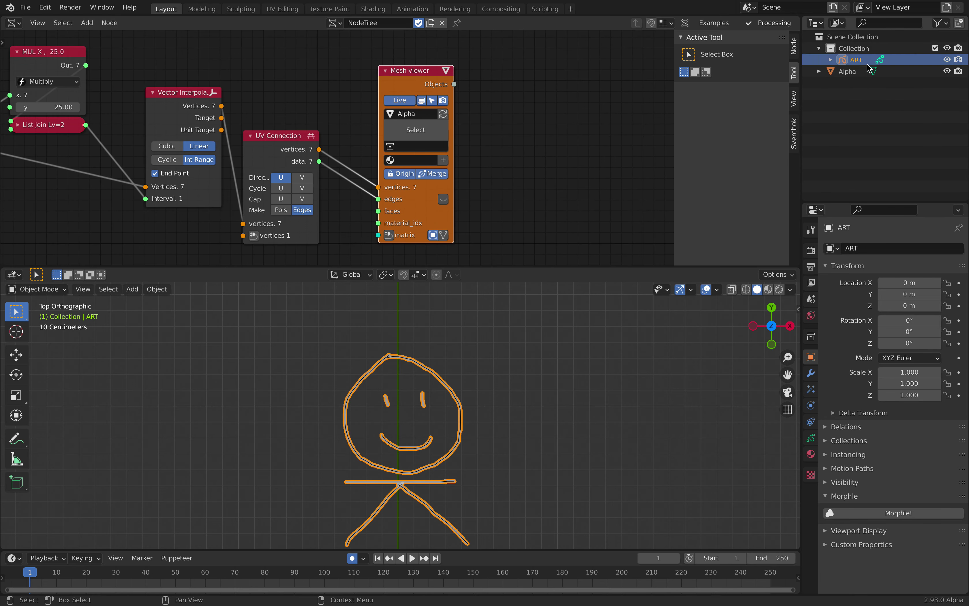
pyautogui.scroll(-4, 556, 156)
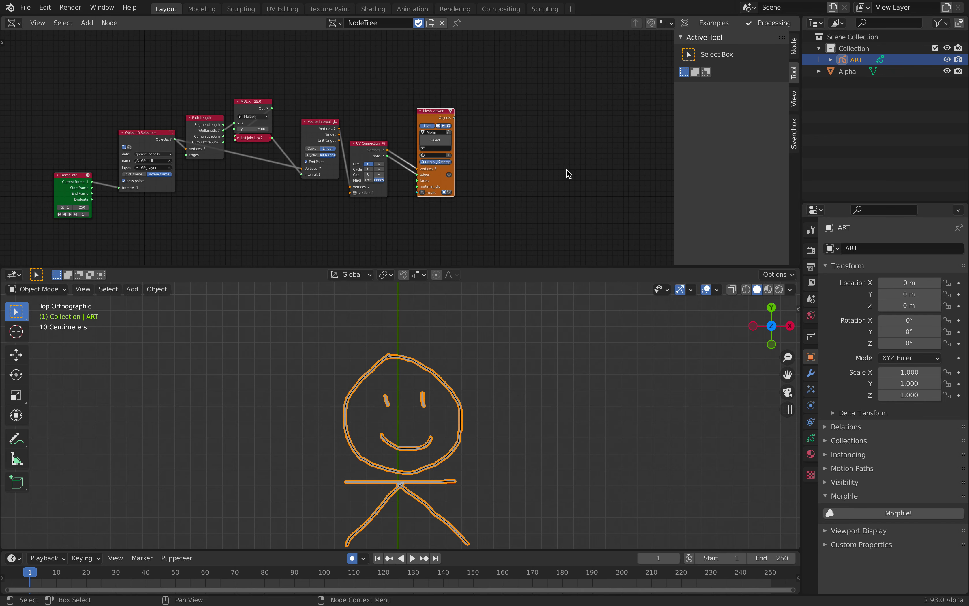
# Save the file to the Desktop as gp_volume_instance_001.blend
pyautogui.press('super+s')
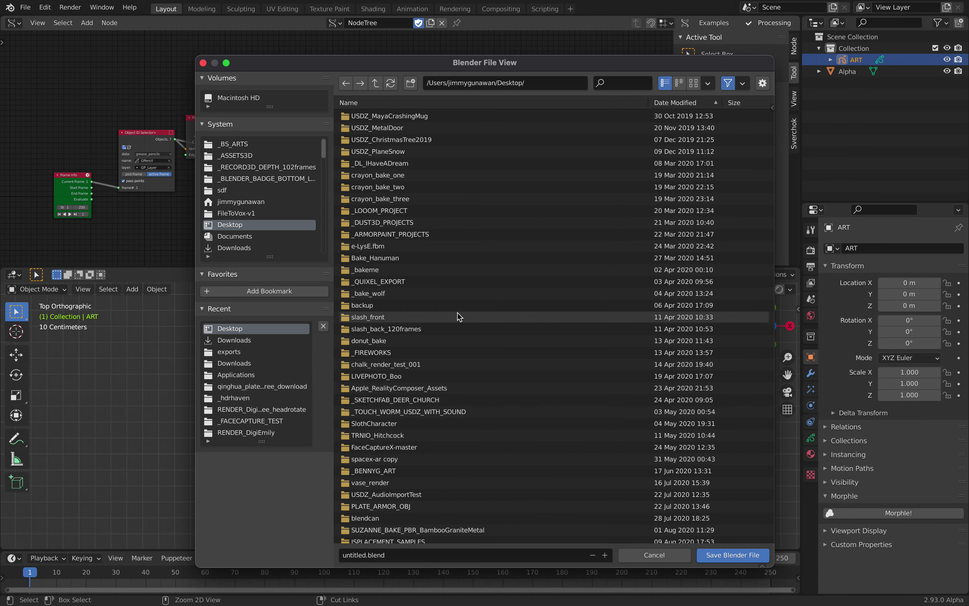
pyautogui.click(372, 555)
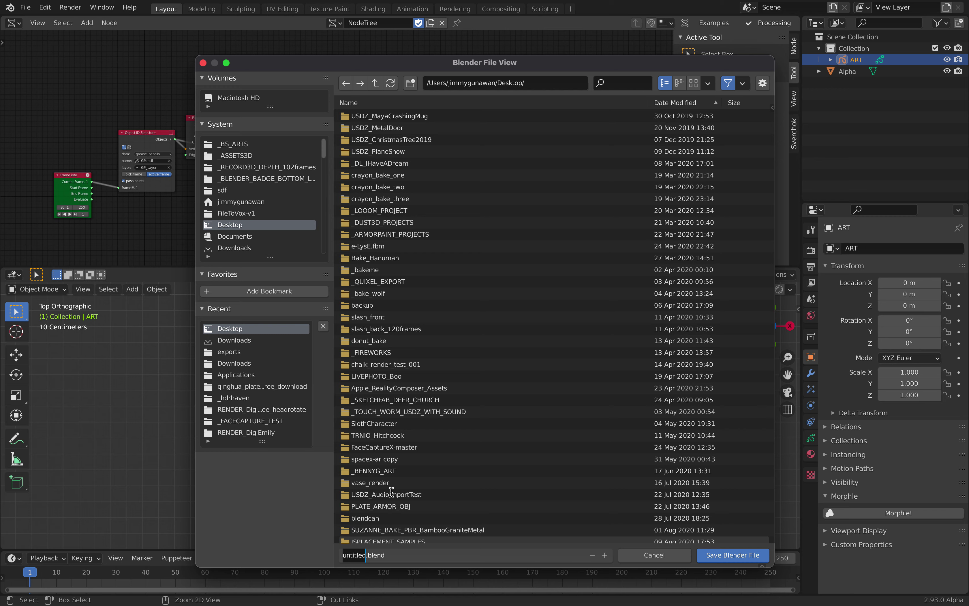
pyautogui.write('gp_volume_instance_001')
pyautogui.press('Return')
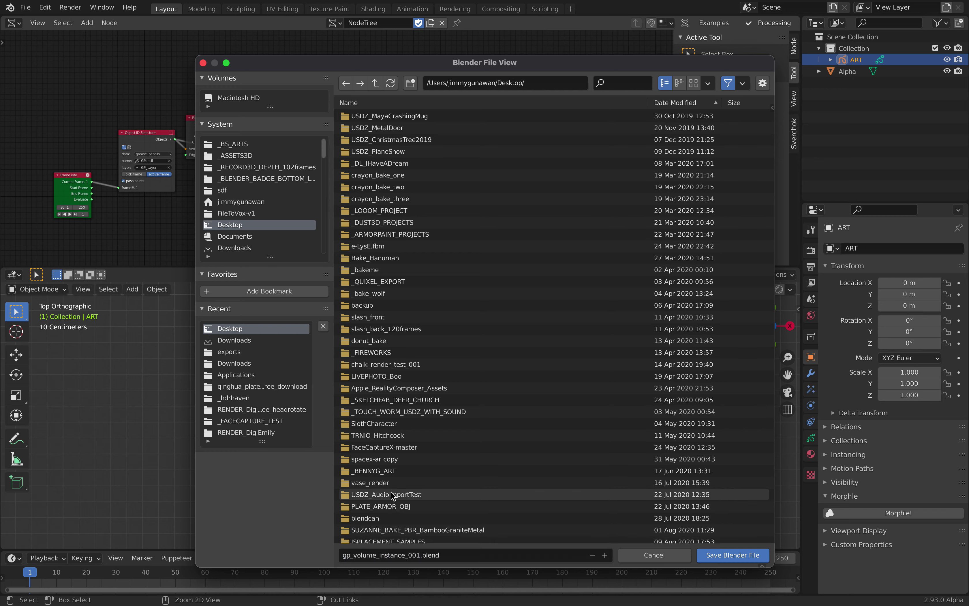
pyautogui.click(733, 555)
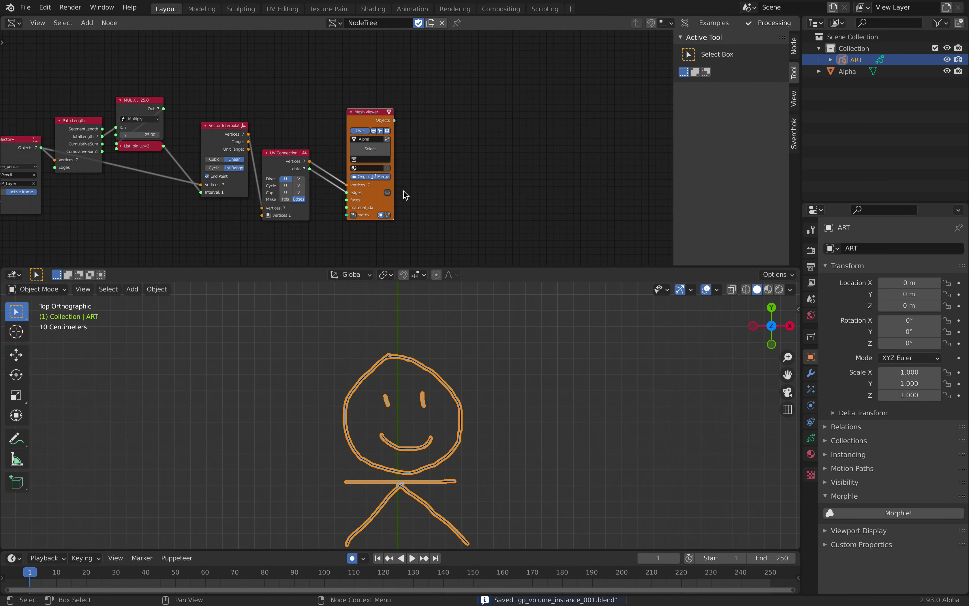
# Rename the Sverchok node tree as GP_to_Edge
pyautogui.scroll(3, 404, 195)
pyautogui.click(357, 25)
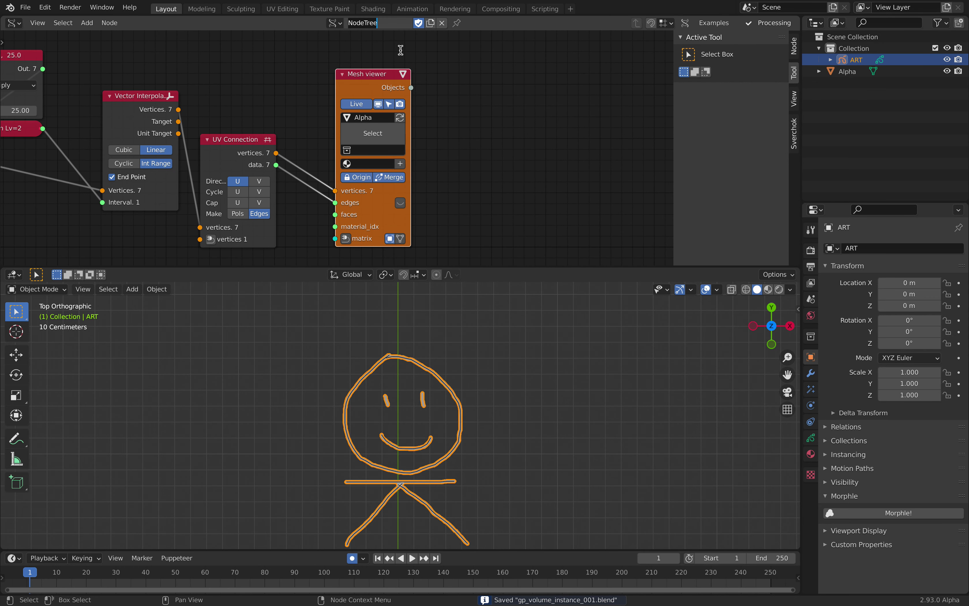
pyautogui.write('GP_to_Edge')
pyautogui.press('Return')
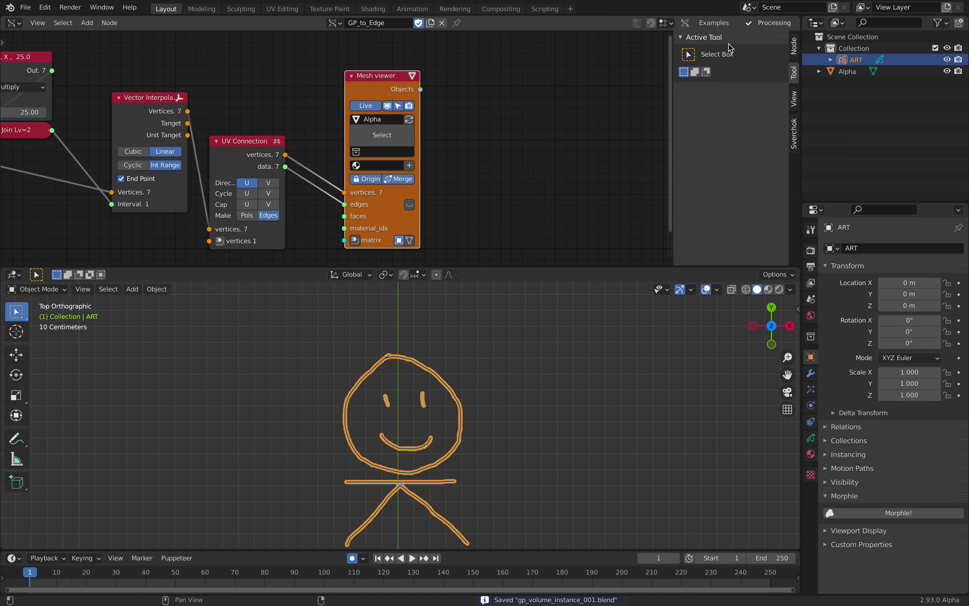
# Split the node editor into two side-by-side areas and collapse the sidebar in the narrower one
pyautogui.moveTo(794, 18); pyautogui.dragTo(236, 27)
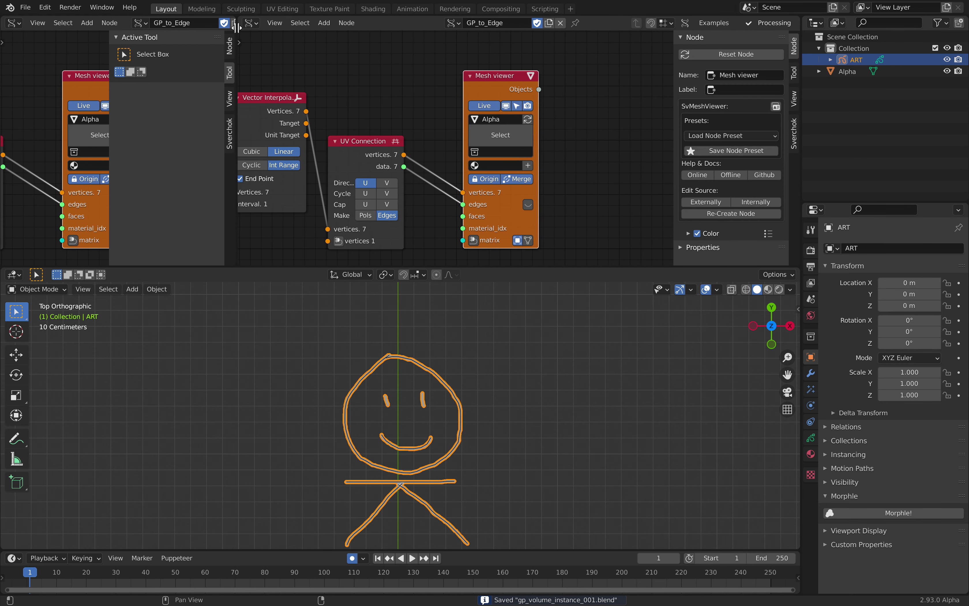
pyautogui.moveTo(111, 65); pyautogui.dragTo(236, 74)
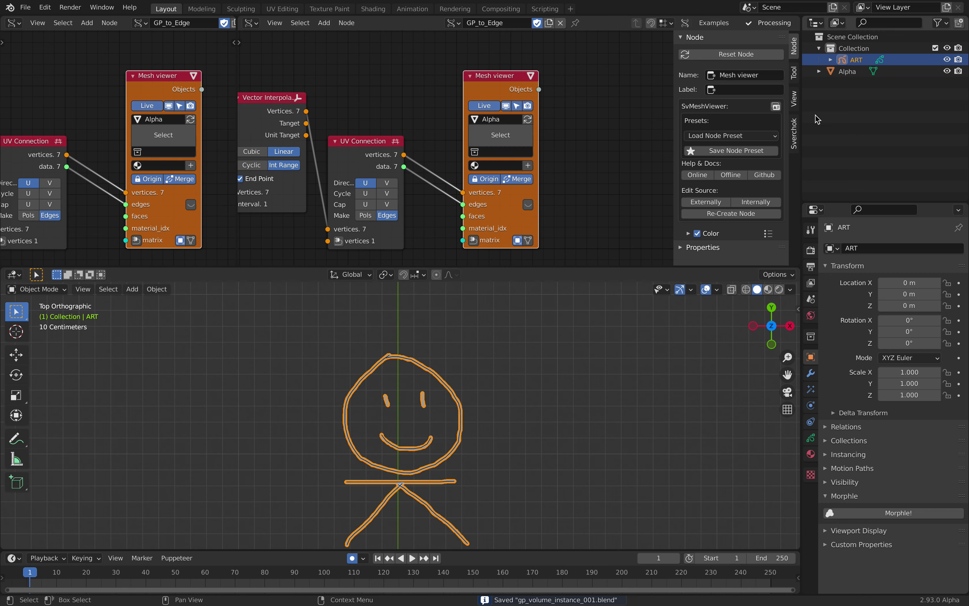
# Select the Alpha object and create a new geometry node tree for it in a Geometry Node Editor beside the Sverchok nodes
pyautogui.click(850, 73)
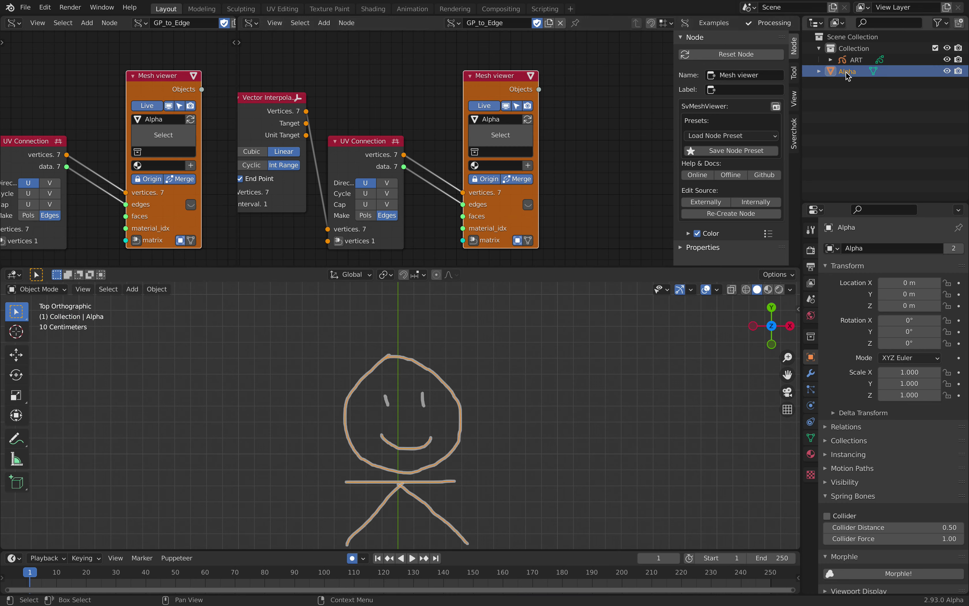
pyautogui.click(252, 22)
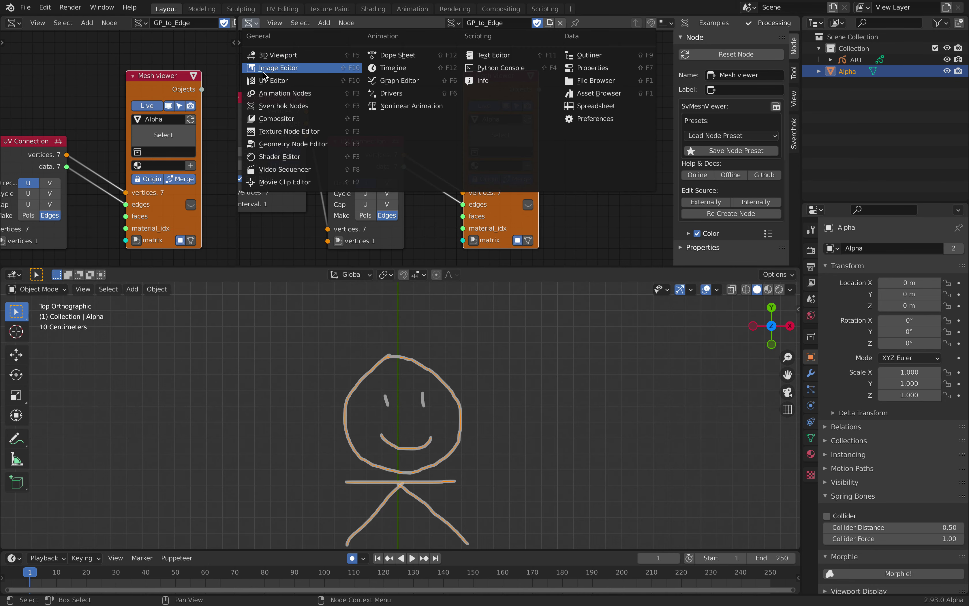
pyautogui.click(275, 144)
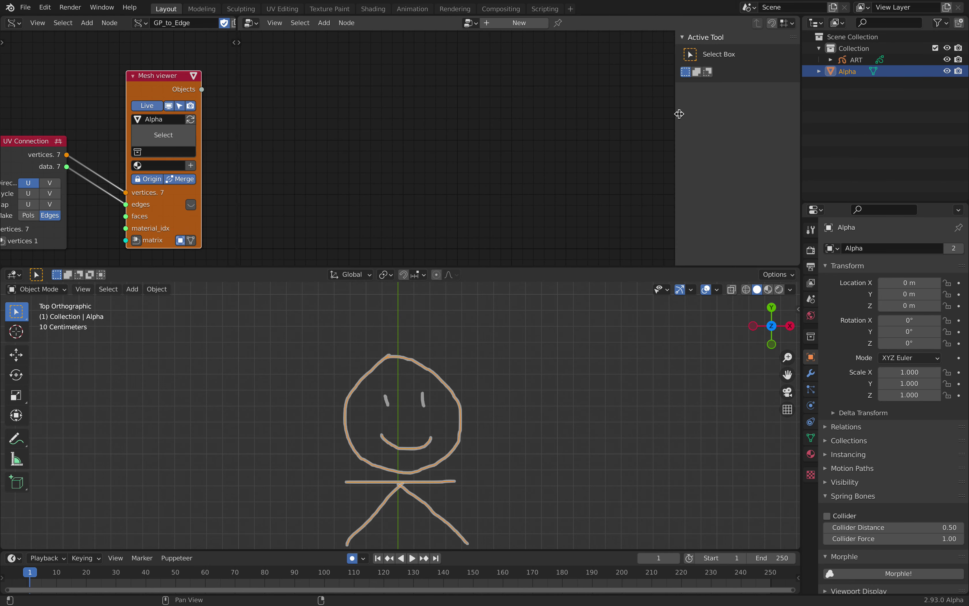
pyautogui.press('n')
pyautogui.hotkey('shift', 'a')
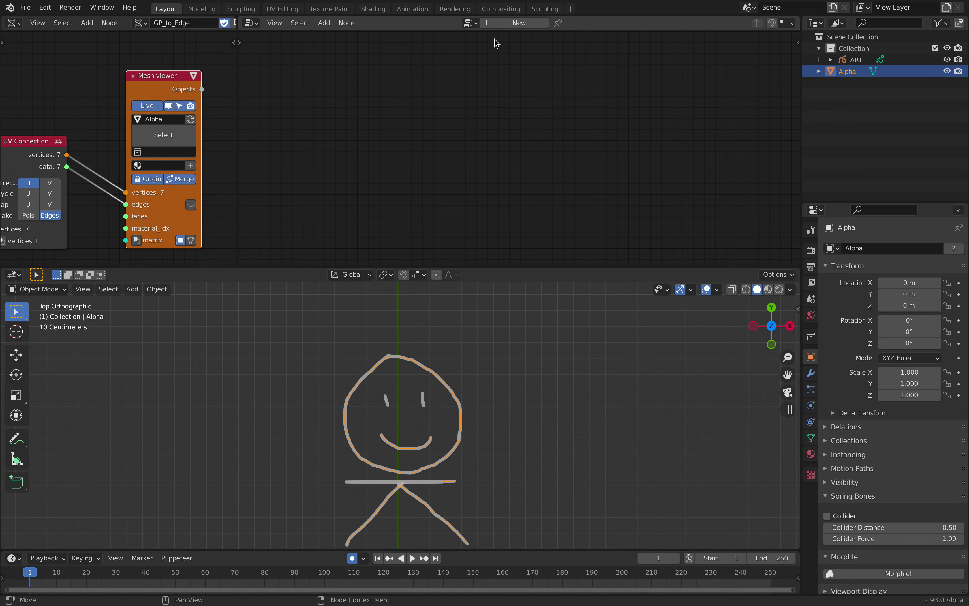
pyautogui.click(497, 24)
# Add a Points to Volume node between and below the Group Input and Group Output nodes
pyautogui.hotkey('shift', 'a')
pyautogui.click(385, 91)
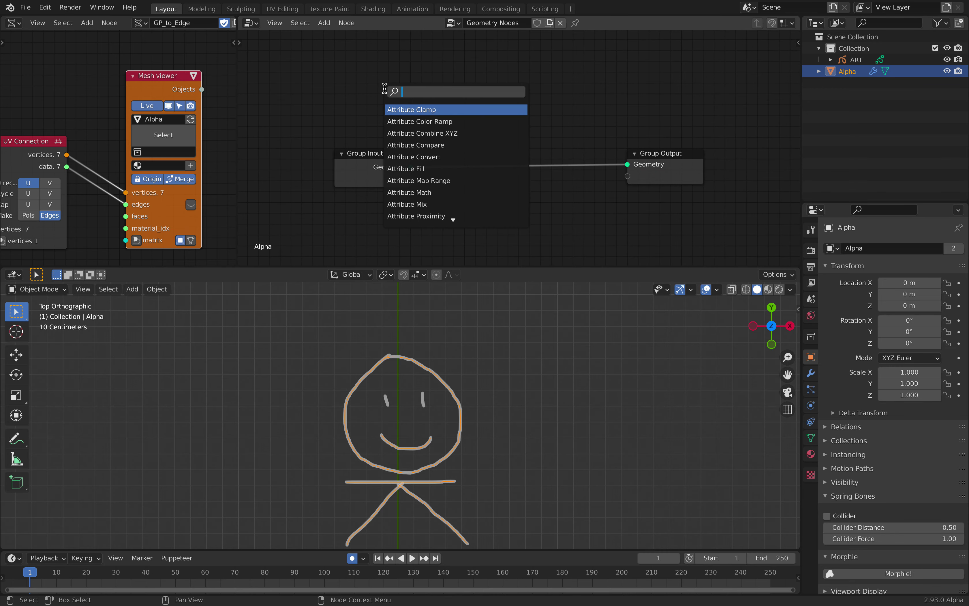
pyautogui.write('point to')
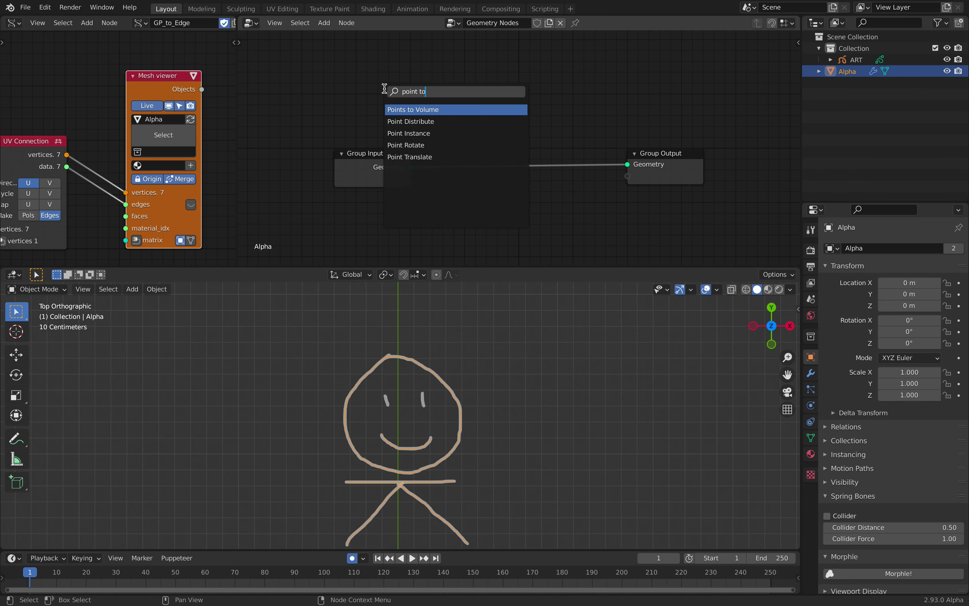
pyautogui.press('Return')
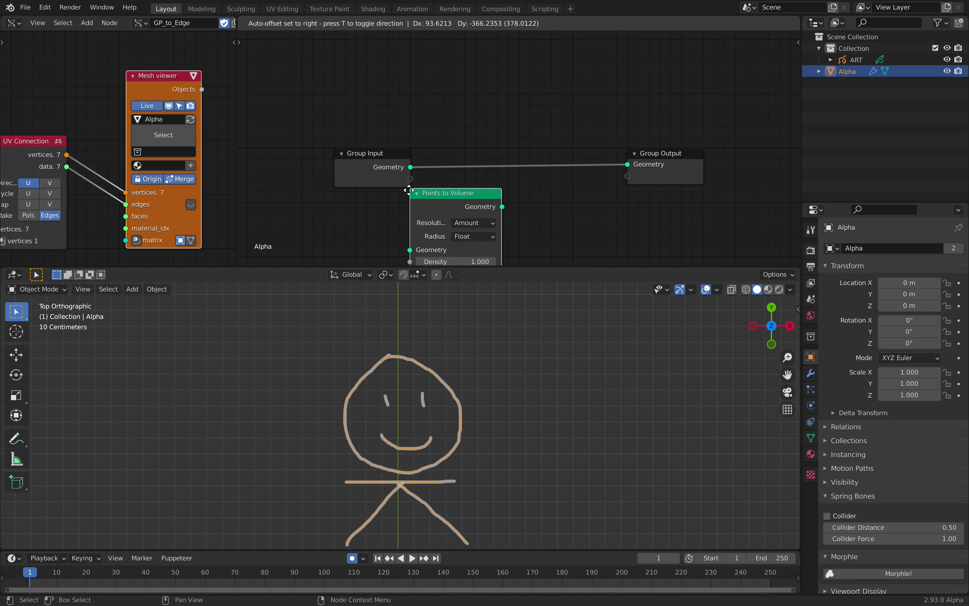
pyautogui.click(407, 191)
pyautogui.moveTo(519, 194); pyautogui.dragTo(521, 139, button='middle')
# Add a Volume to Mesh node and feed the Points to Volume geometry into it
pyautogui.hotkey('shift', 'a')
pyautogui.click(533, 138)
pyautogui.write('volu')
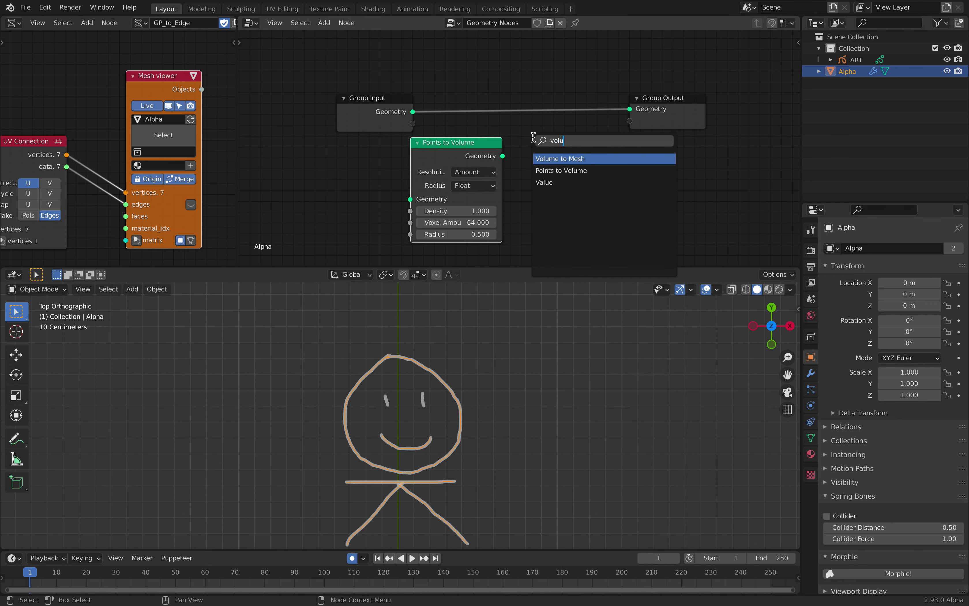
pyautogui.press('Return')
pyautogui.click(533, 139)
pyautogui.moveTo(503, 156); pyautogui.dragTo(533, 186)
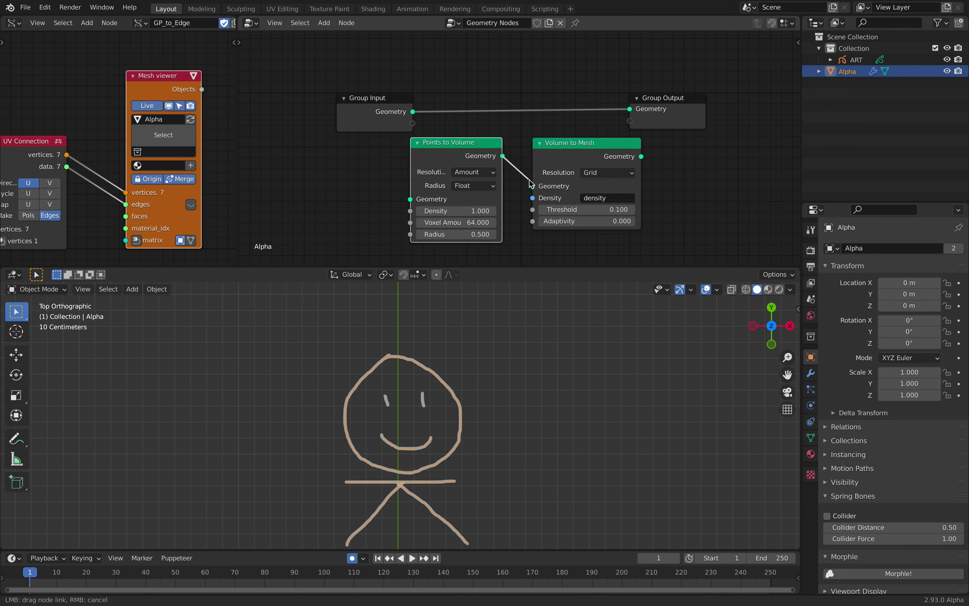
# Link the Group Input geometry into Points to Volume, space out the nodes, and send the volume geometry to Group Output
pyautogui.press('Home')
pyautogui.moveTo(486, 85); pyautogui.dragTo(489, 171)
pyautogui.moveTo(533, 116); pyautogui.dragTo(511, 121)
pyautogui.moveTo(633, 123)
pyautogui.mouseDown()
pyautogui.moveTo(592, 123)
pyautogui.moveTo(628, 127)
pyautogui.mouseUp()
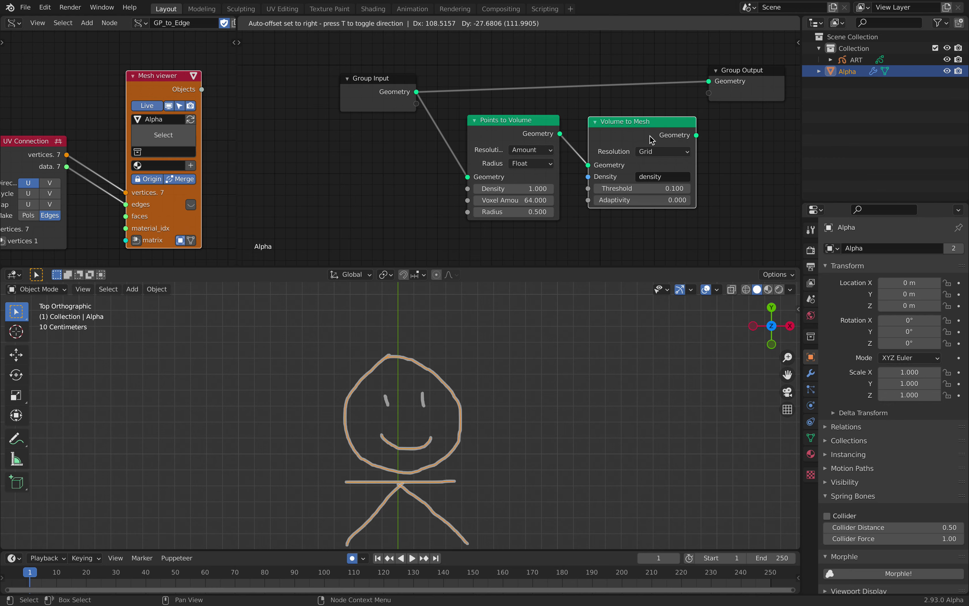
pyautogui.moveTo(549, 136); pyautogui.dragTo(710, 82)
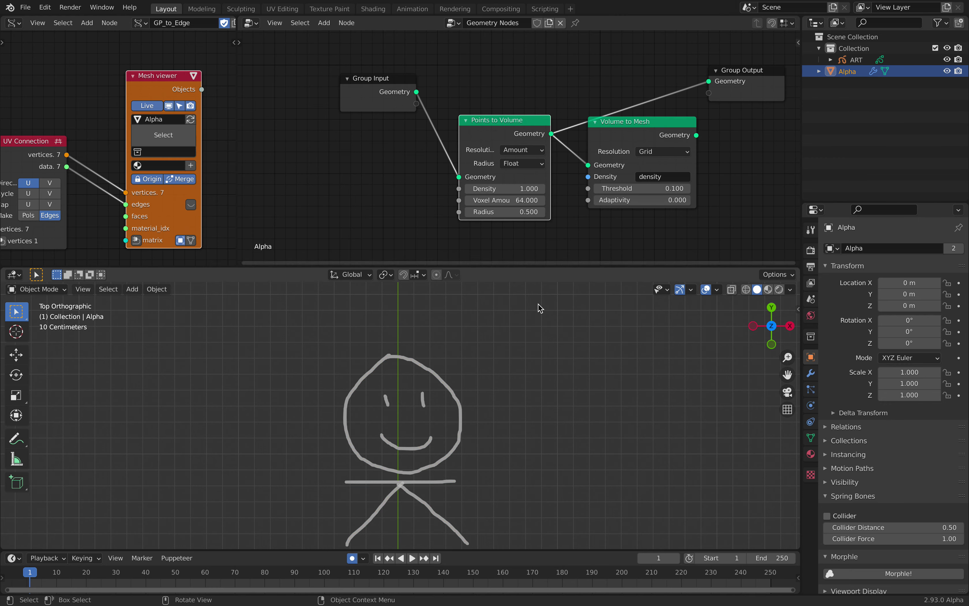
pyautogui.scroll(2, 518, 366)
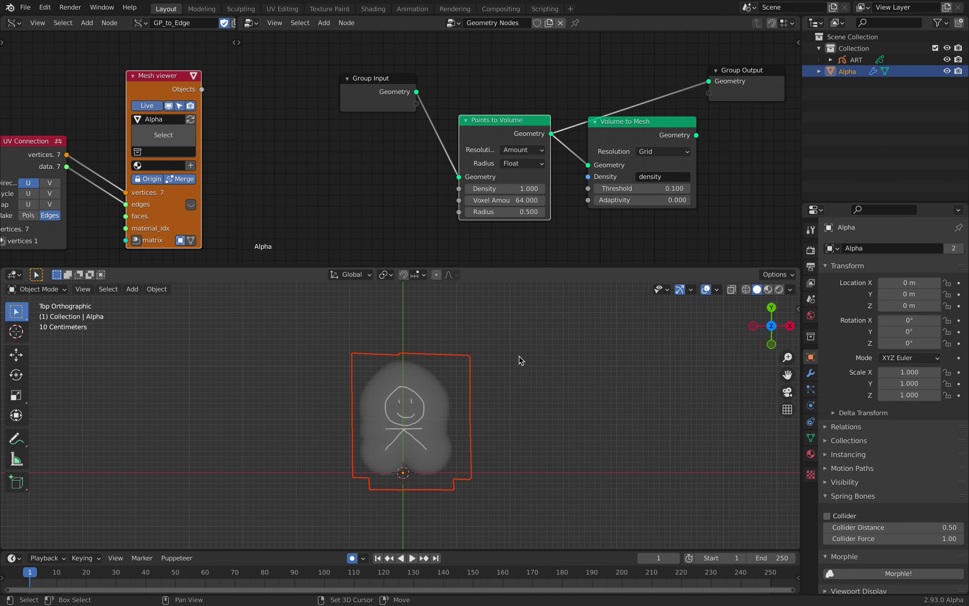
# Set the Points to Volume radius to 0.1 and link the Volume to Mesh geometry to Group Output
pyautogui.doubleClick(543, 211)
pyautogui.write('0.1')
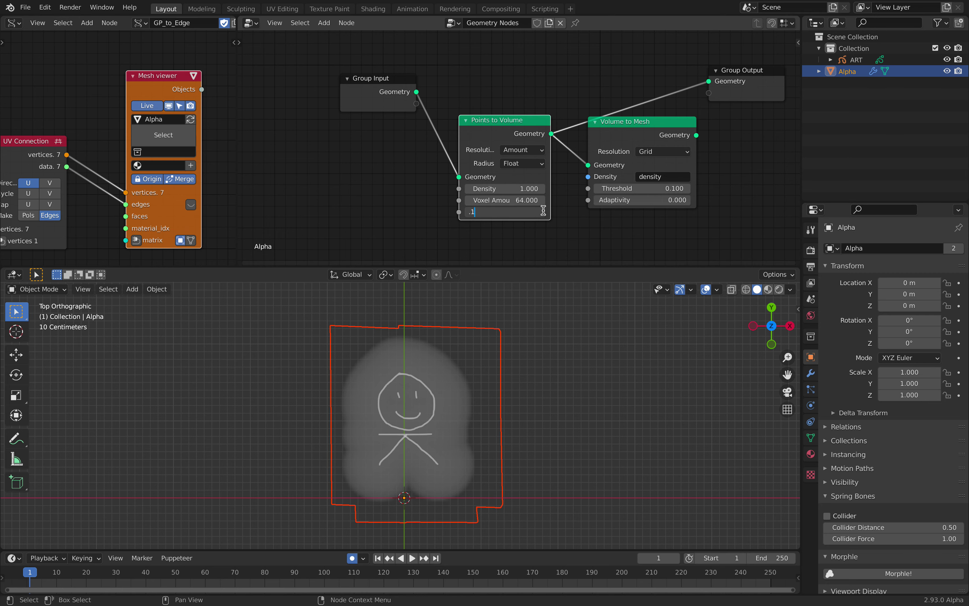
pyautogui.press('Return')
pyautogui.keyDown('shift'); pyautogui.moveTo(540, 212); pyautogui.dragTo(486, 212); pyautogui.keyUp('shift')
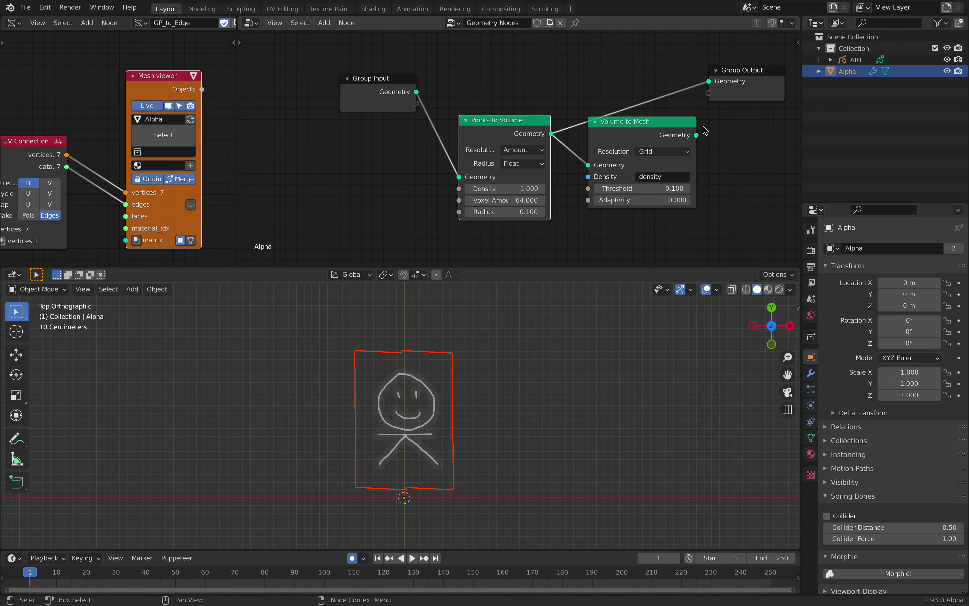
pyautogui.moveTo(696, 135); pyautogui.dragTo(708, 81)
pyautogui.moveTo(633, 122); pyautogui.dragTo(623, 103)
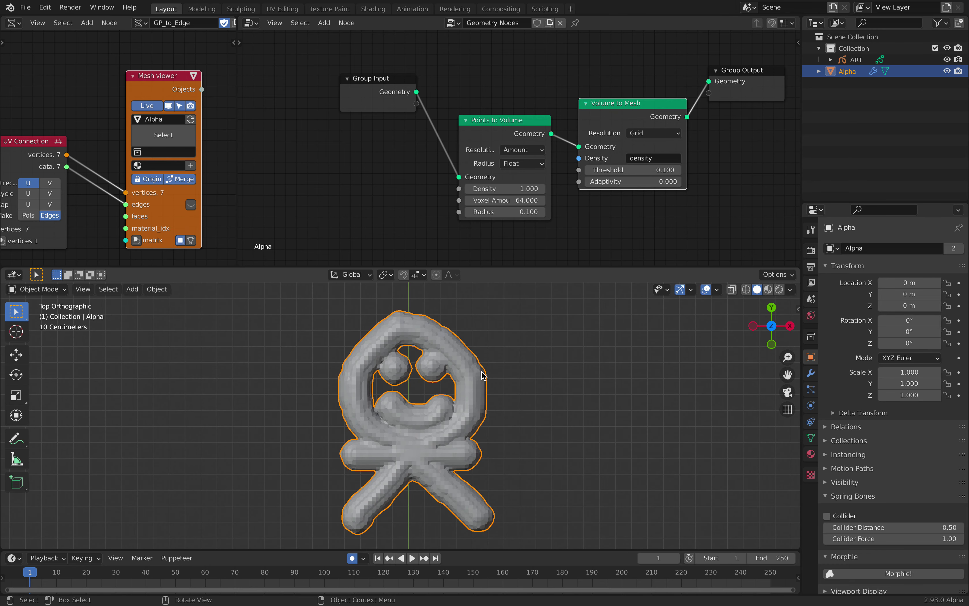
# Reduce the Points to Volume radius to 0.060 and save the file
pyautogui.scroll(1, 555, 198)
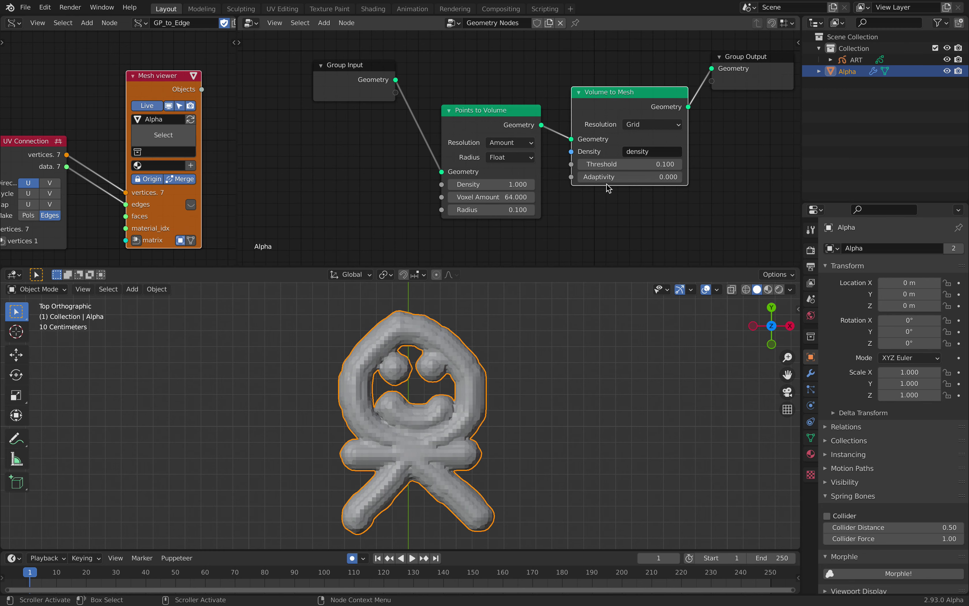
pyautogui.moveTo(496, 209); pyautogui.dragTo(490, 209)
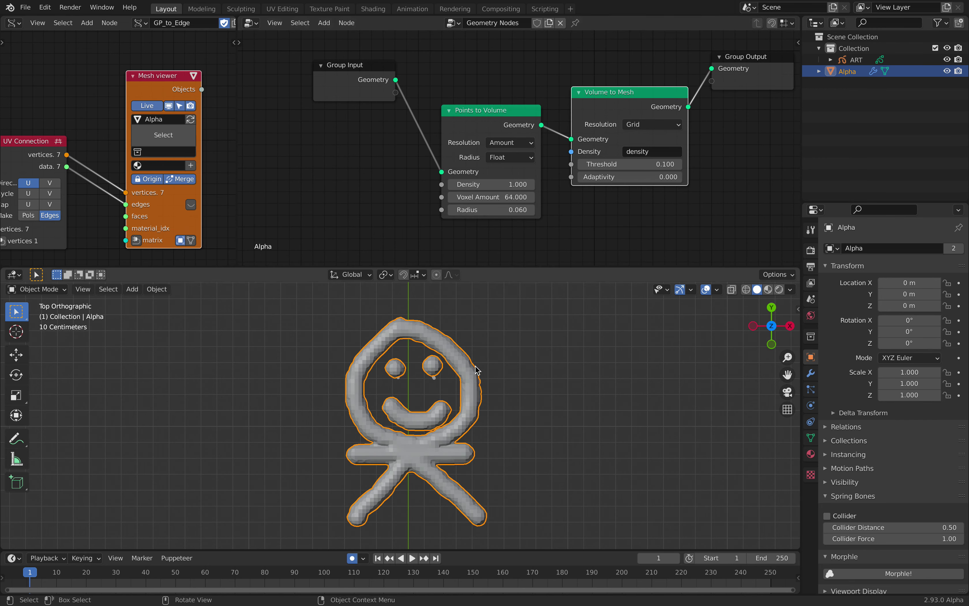
pyautogui.scroll(1, 458, 409)
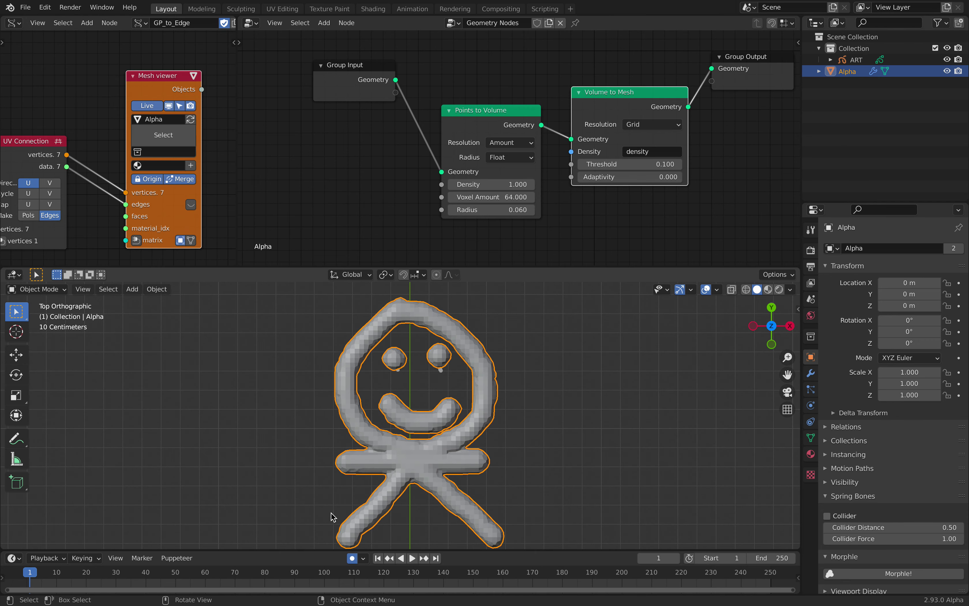
pyautogui.moveTo(367, 550); pyautogui.dragTo(366, 529)
pyautogui.scroll(-2, 512, 412)
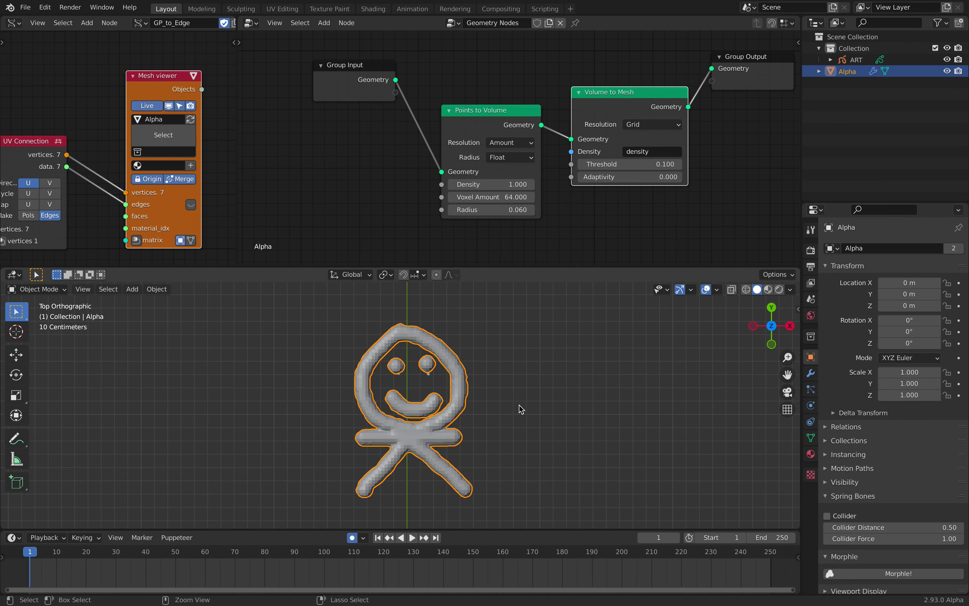
pyautogui.hotkey('ctrl', 's')
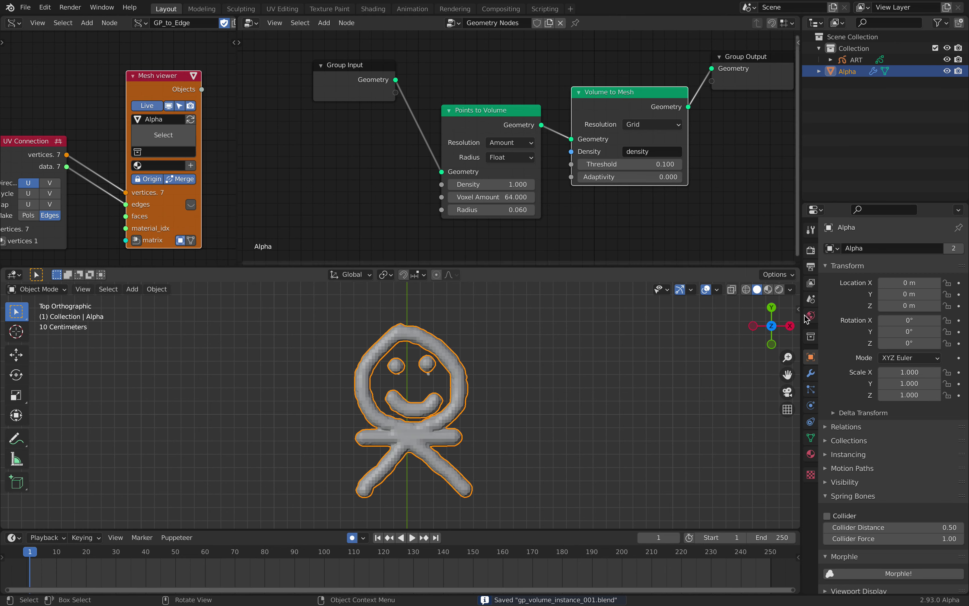
# Rename the Alpha object's geometry node tree as Point_To_Mesh and save the file
pyautogui.click(810, 373)
pyautogui.click(869, 312)
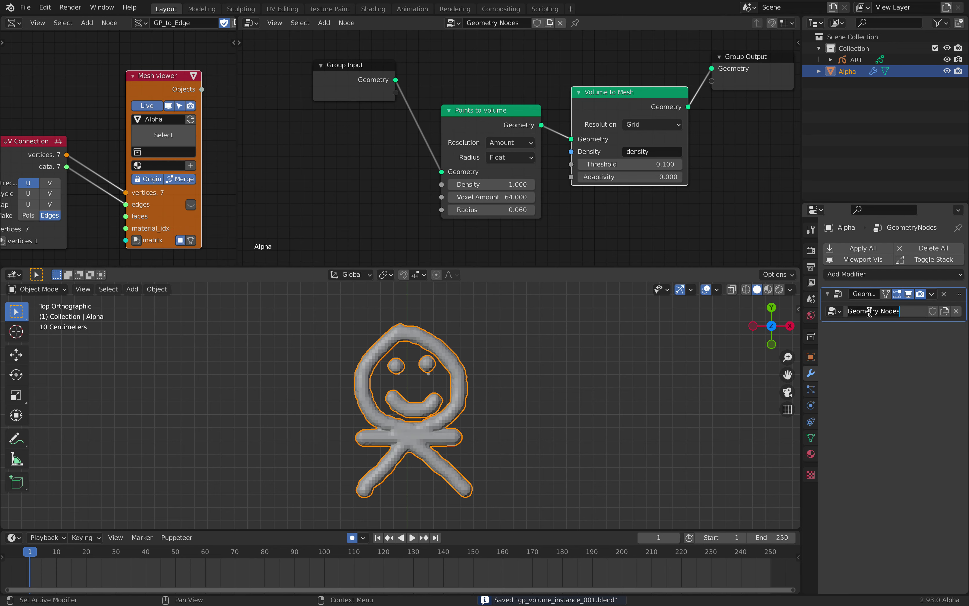
pyautogui.write('Poi')
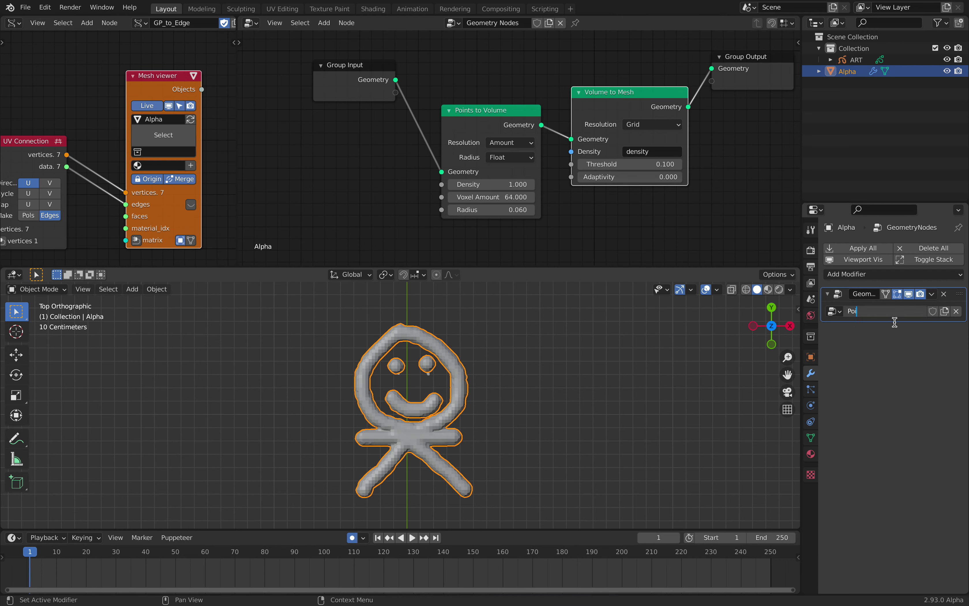
pyautogui.write('nt_To_Mesh')
pyautogui.press('Return')
pyautogui.hotkey('ctrl', 's')
# Add a second Geometry Nodes modifier to Alpha and widen the geometry node editor to make room for its nodes
pyautogui.click(888, 273)
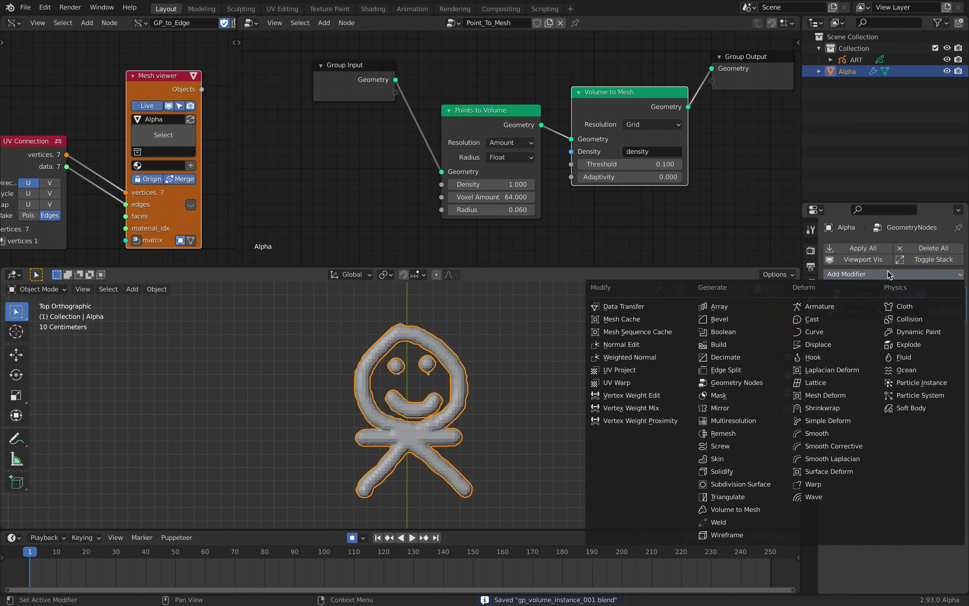
pyautogui.click(768, 382)
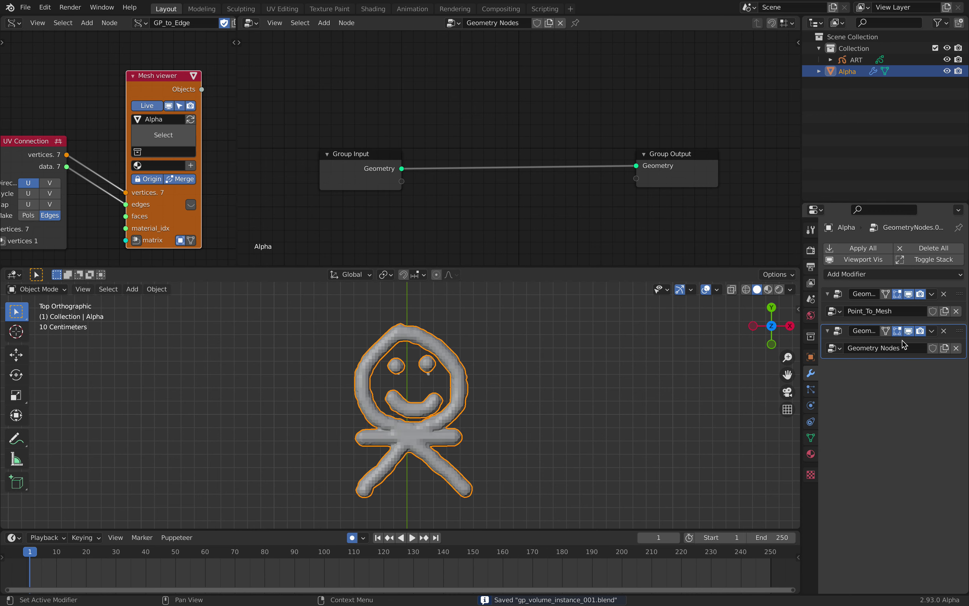
pyautogui.moveTo(428, 157); pyautogui.dragTo(487, 145, button='middle')
pyautogui.moveTo(425, 145); pyautogui.dragTo(393, 134)
pyautogui.moveTo(237, 127); pyautogui.dragTo(188, 128)
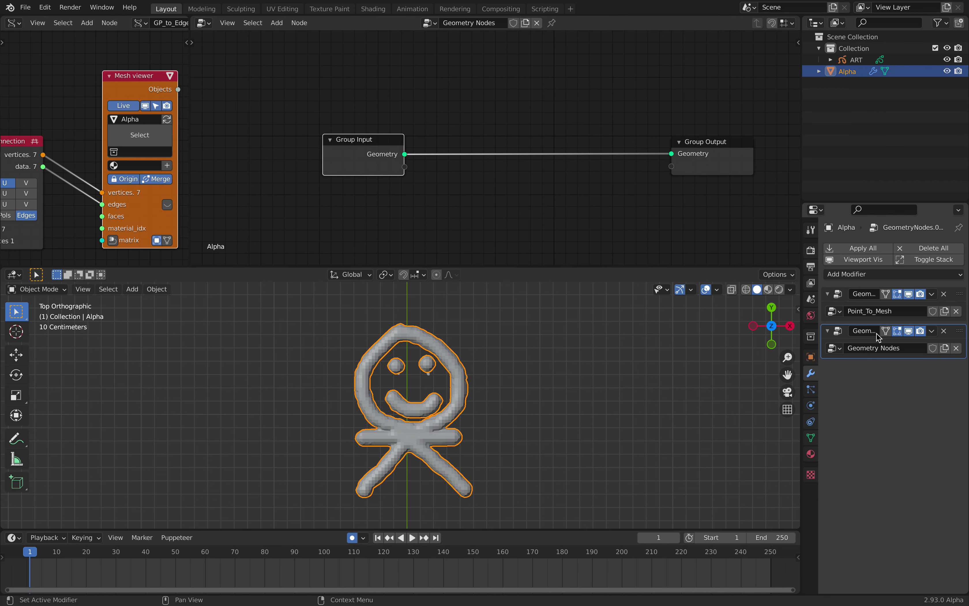
pyautogui.moveTo(460, 190); pyautogui.dragTo(465, 181, button='middle')
pyautogui.click(464, 182)
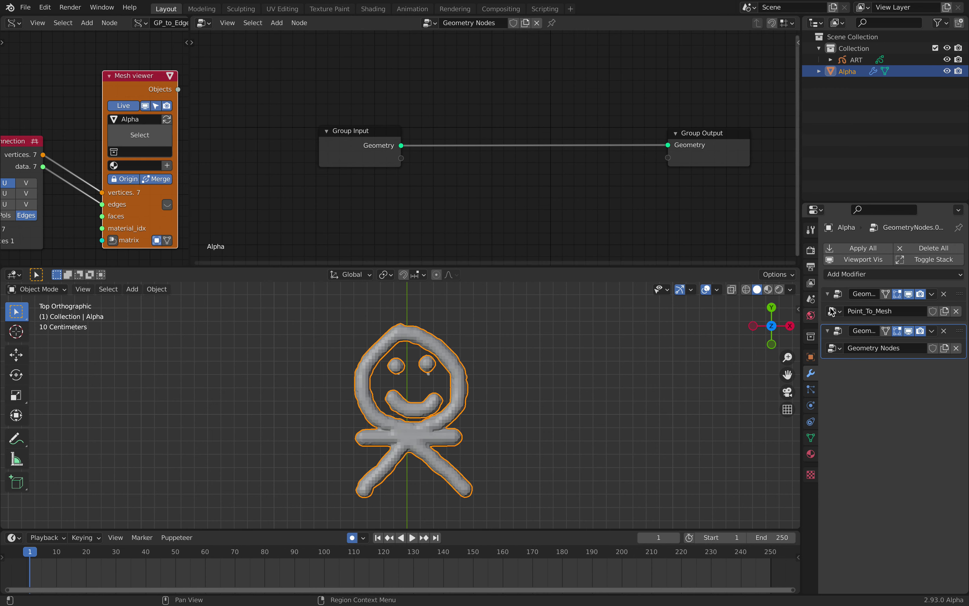
# Show the Point_To_Mesh modifier's nodes for comparison and return to the second Geometry Nodes modifier's tree
pyautogui.click(958, 301)
pyautogui.moveTo(549, 91); pyautogui.dragTo(543, 100)
pyautogui.moveTo(737, 68); pyautogui.dragTo(722, 81)
pyautogui.click(963, 337)
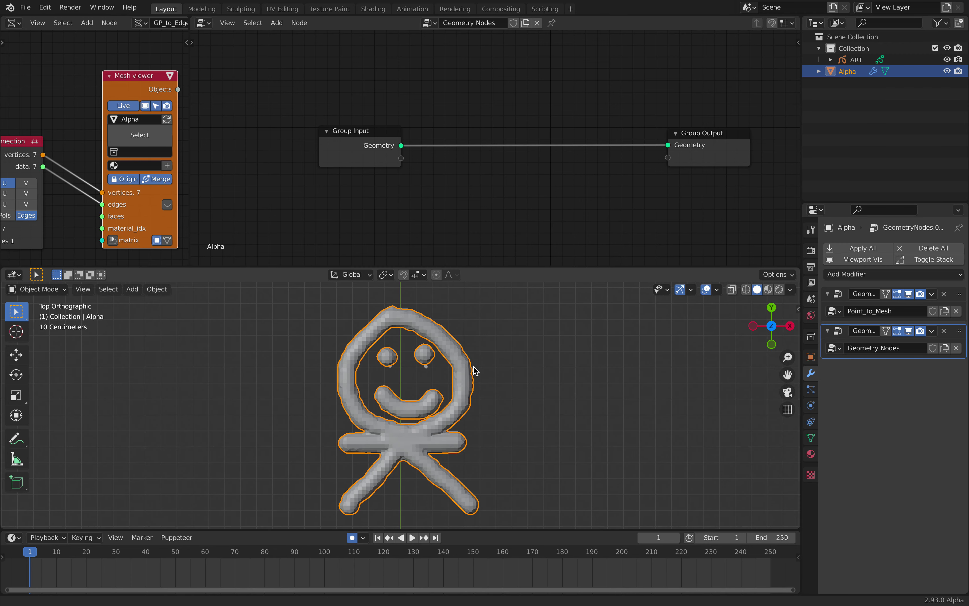
# Enlarge the 3D viewport by shrinking the node editors and save the file
pyautogui.scroll(1, 474, 367)
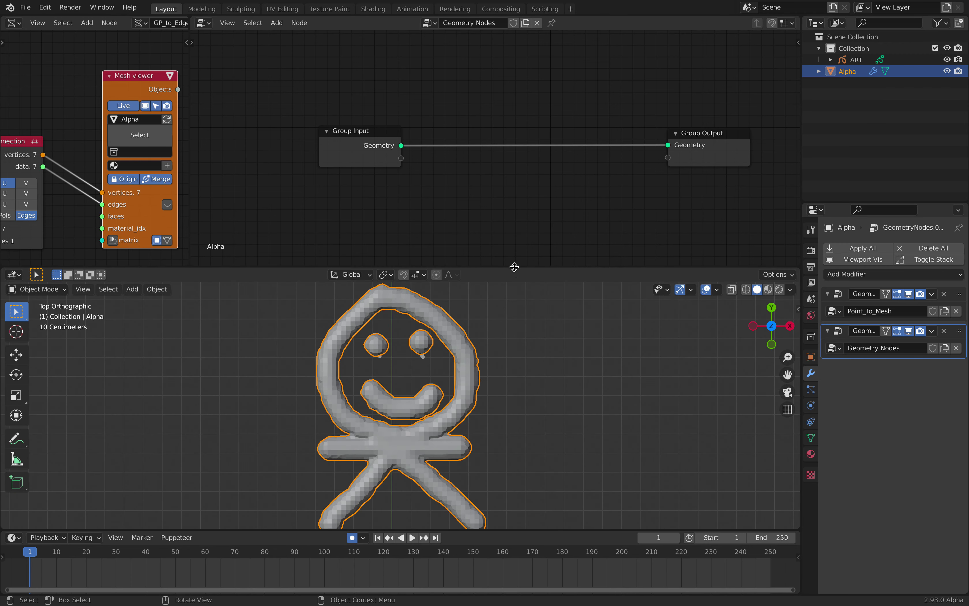
pyautogui.moveTo(514, 267); pyautogui.dragTo(514, 218)
pyautogui.scroll(-3, 468, 296)
pyautogui.hotkey('ctrl', 's')
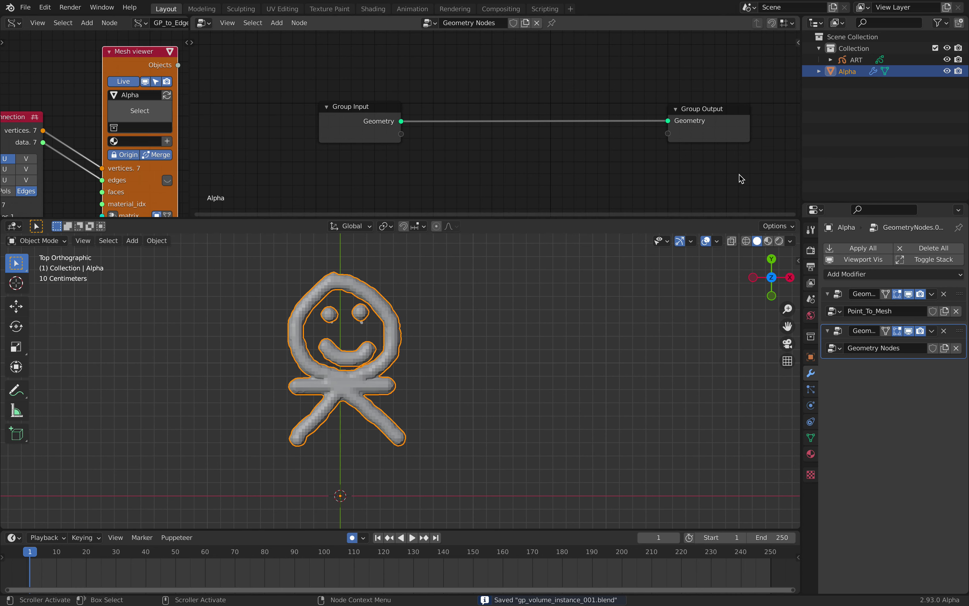
# Add a blank Grease Pencil object with more viewport height available and switch it to Draw mode
pyautogui.click(565, 304)
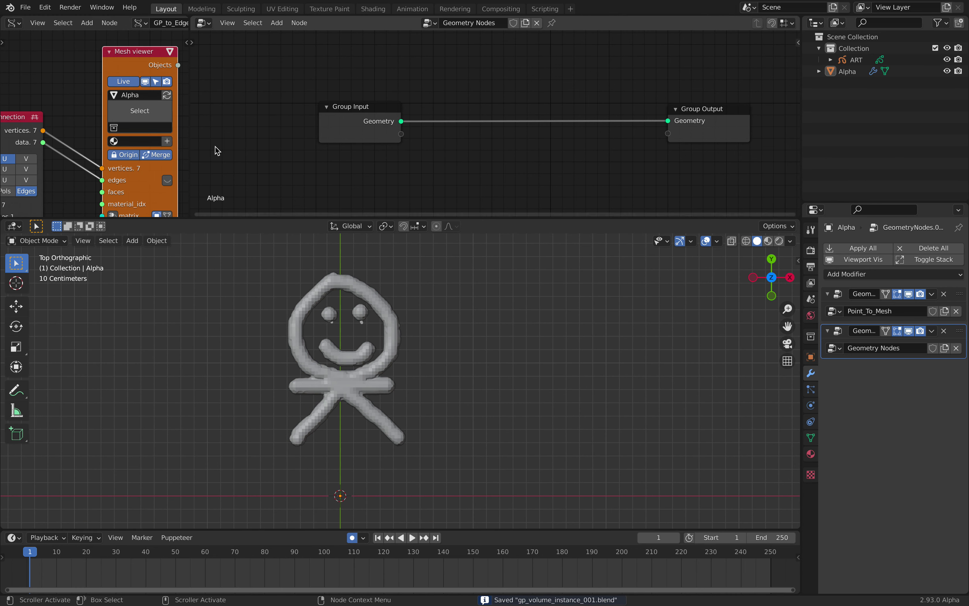
pyautogui.hotkey('shift', 'a')
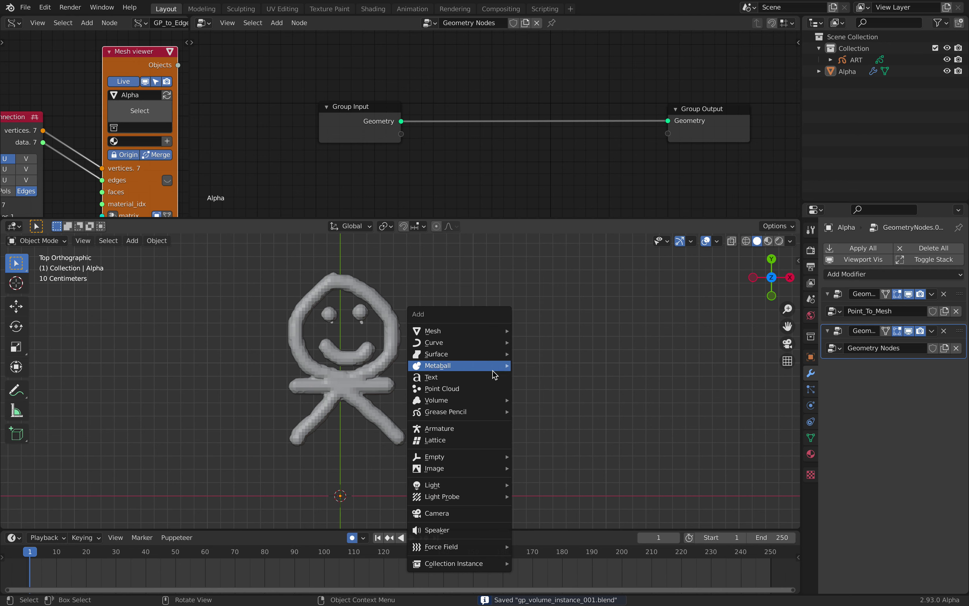
pyautogui.moveTo(491, 411)
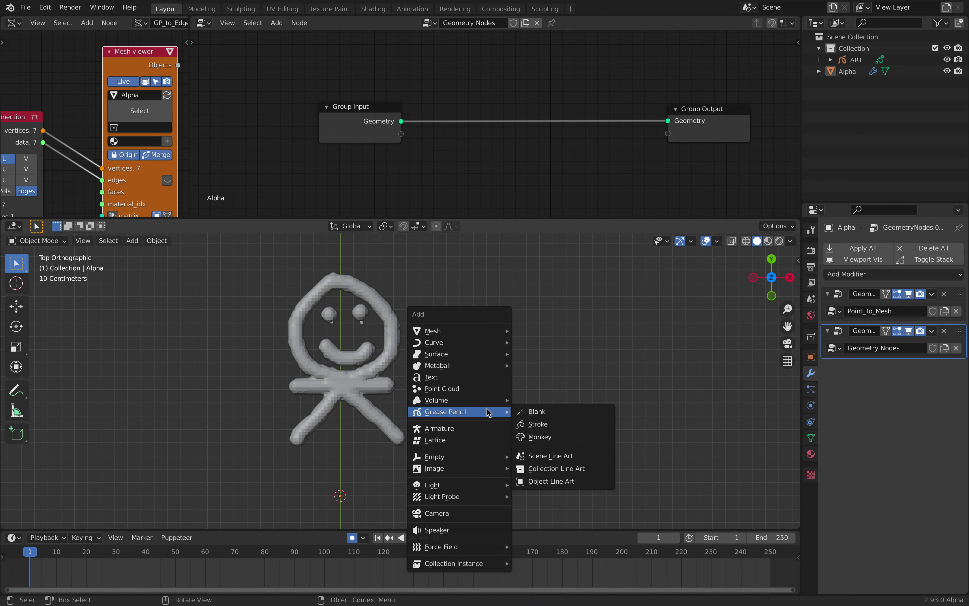
pyautogui.click(552, 414)
pyautogui.moveTo(526, 218); pyautogui.dragTo(525, 184)
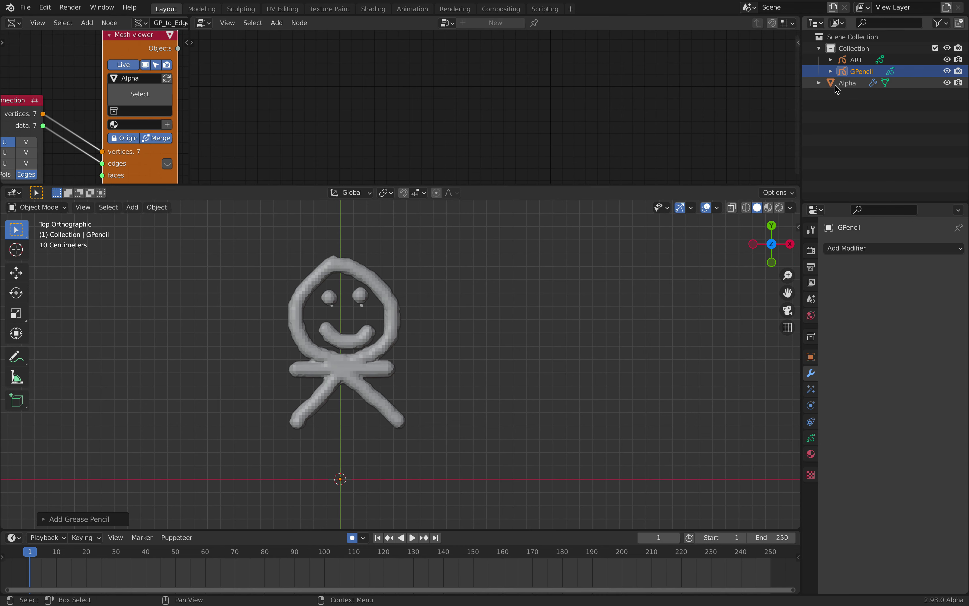
pyautogui.click(36, 206)
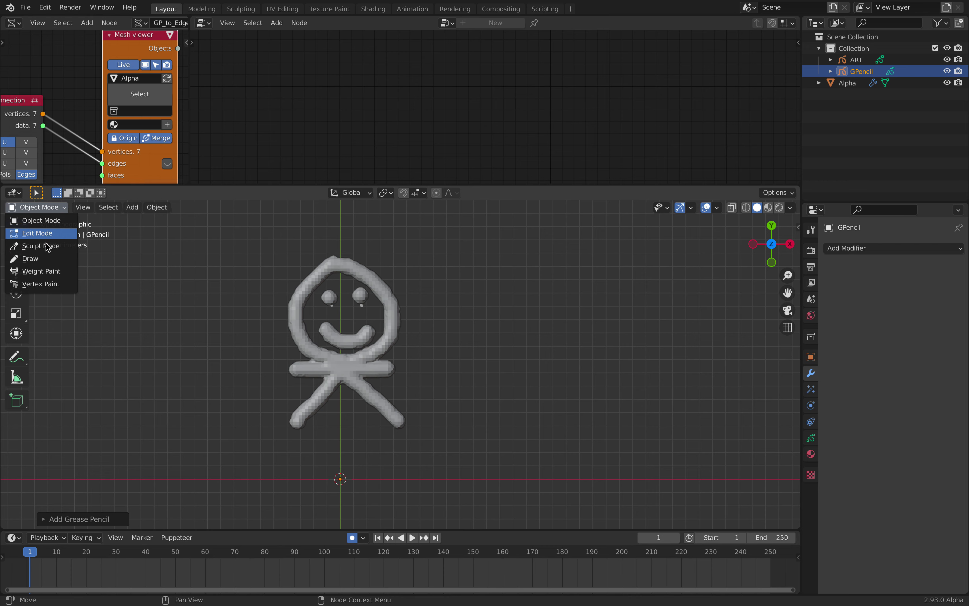
pyautogui.click(47, 259)
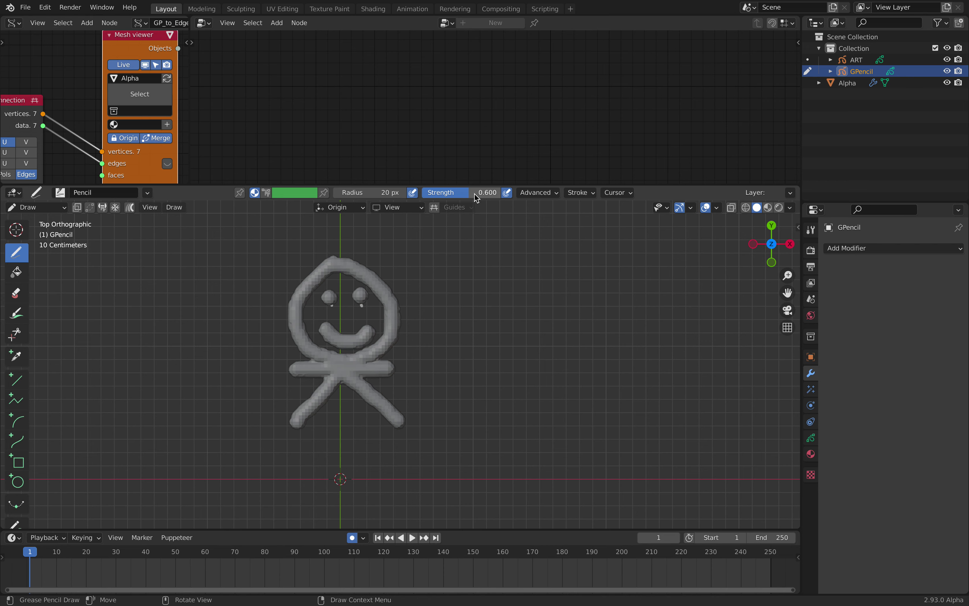
# Set the Pencil brush strength to 1.000 for the new Grease Pencil object
pyautogui.moveTo(478, 197); pyautogui.dragTo(496, 196)
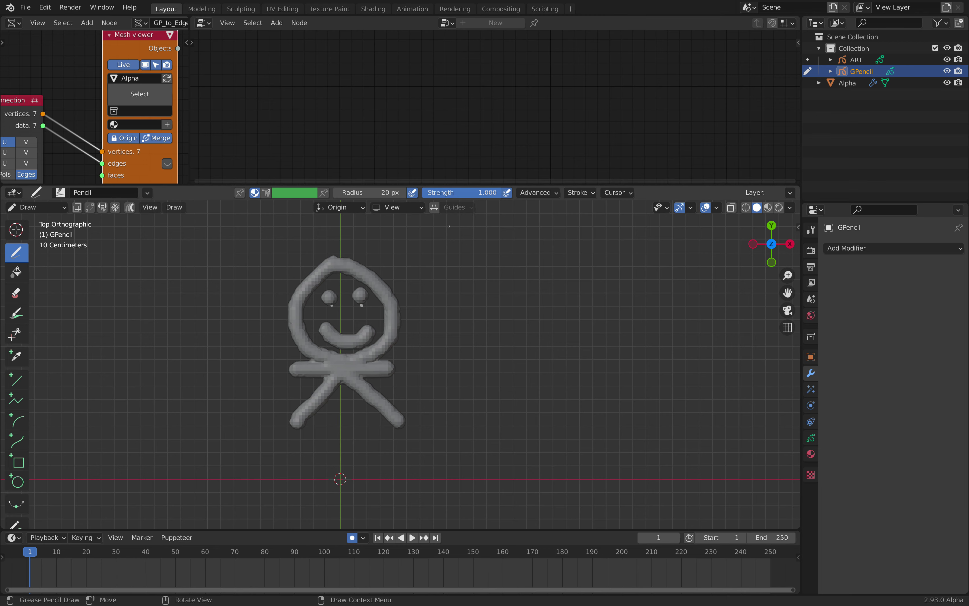
pyautogui.keyDown('shift'); pyautogui.moveTo(447, 375); pyautogui.dragTo(411, 371, button='middle'); pyautogui.keyUp('shift')
pyautogui.scroll(1, 410, 371)
pyautogui.keyDown('shift'); pyautogui.moveTo(434, 282); pyautogui.dragTo(462, 256, button='middle'); pyautogui.keyUp('shift')
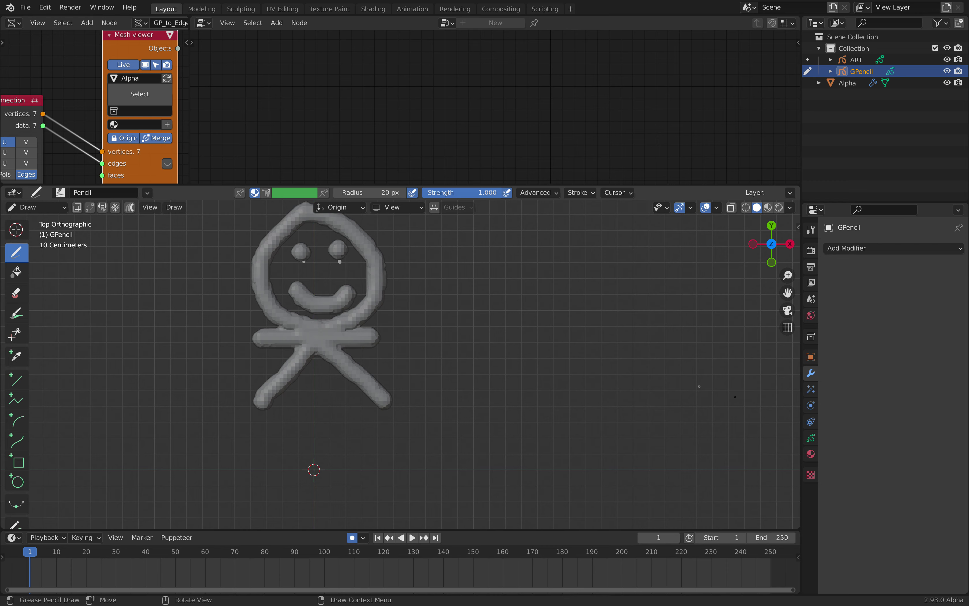
# Give the Grease Pencil object a new material and a new layer
pyautogui.click(811, 454)
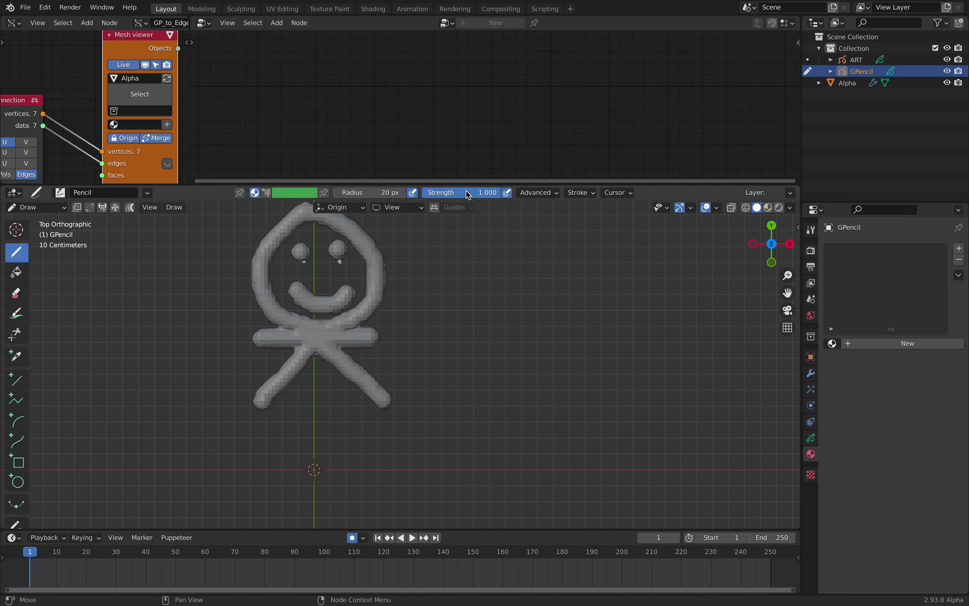
pyautogui.click(922, 344)
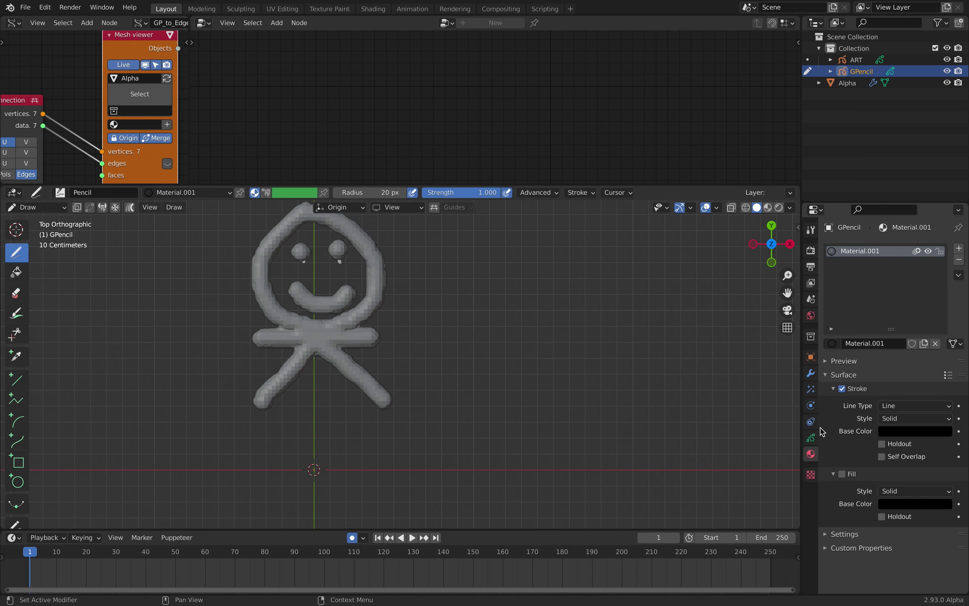
pyautogui.click(811, 438)
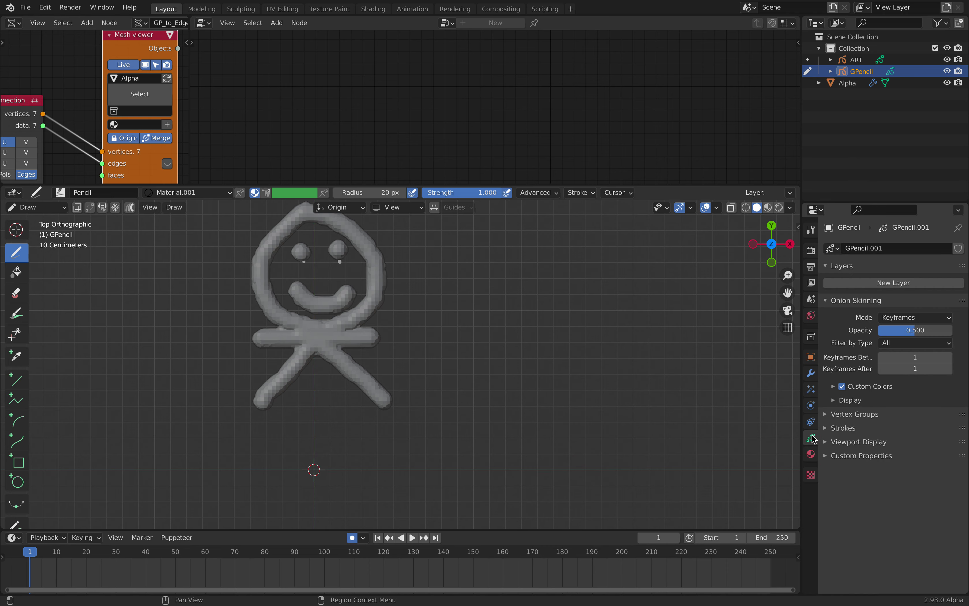
pyautogui.click(877, 281)
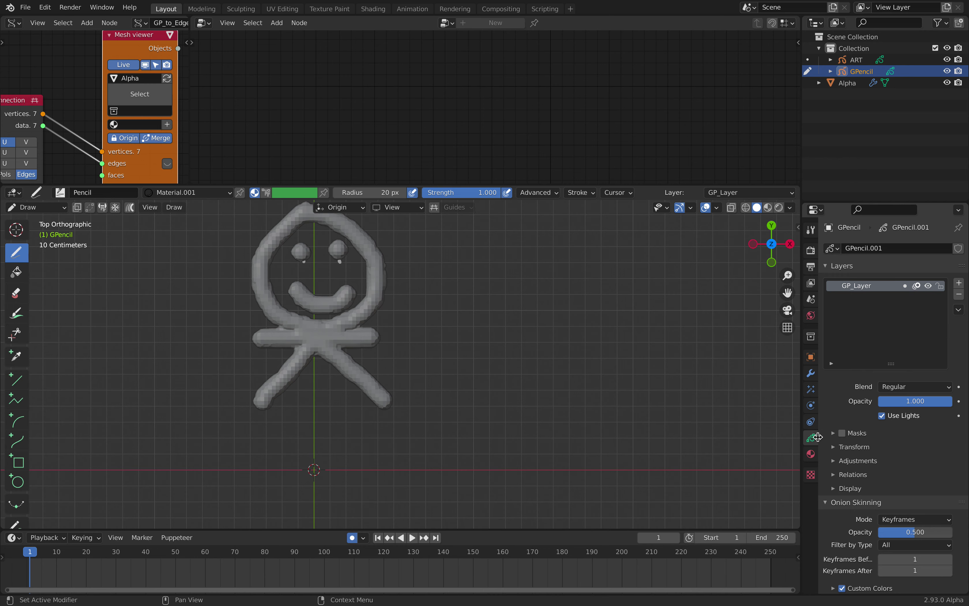
pyautogui.click(811, 454)
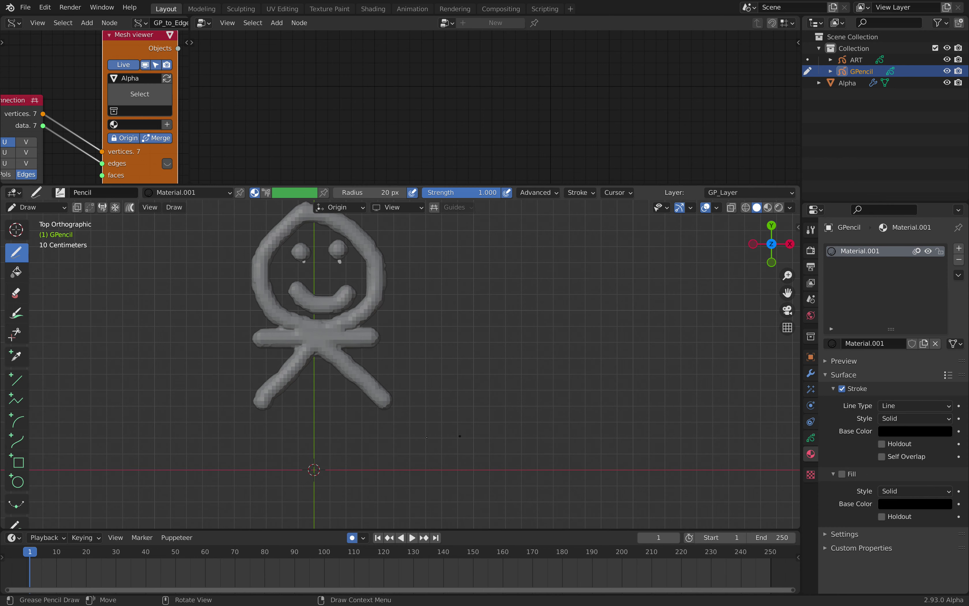
# Draw a small black leaf outline with veins and a stem at the world origin, below the figure
pyautogui.scroll(3, 312, 451)
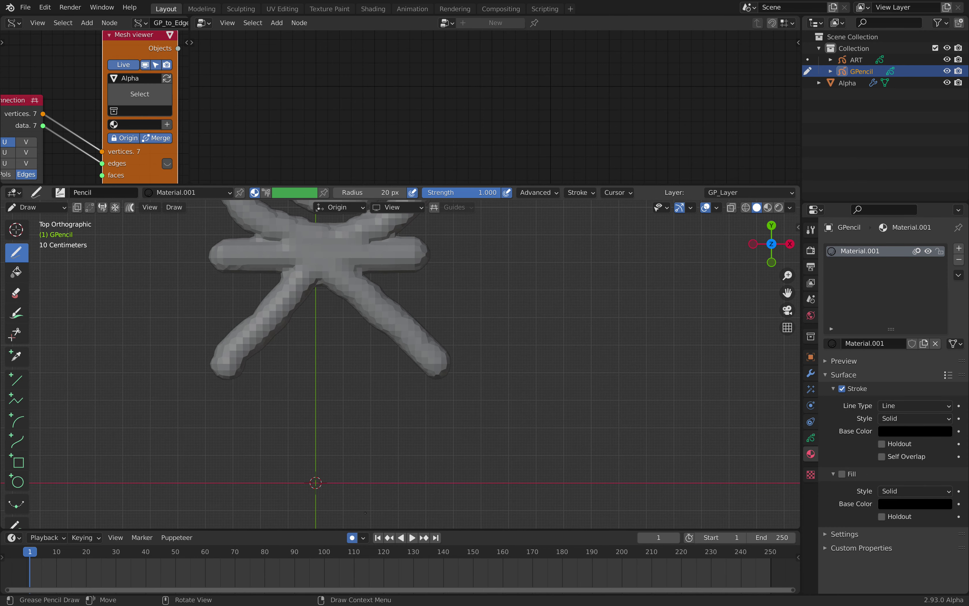
pyautogui.scroll(2, 365, 512)
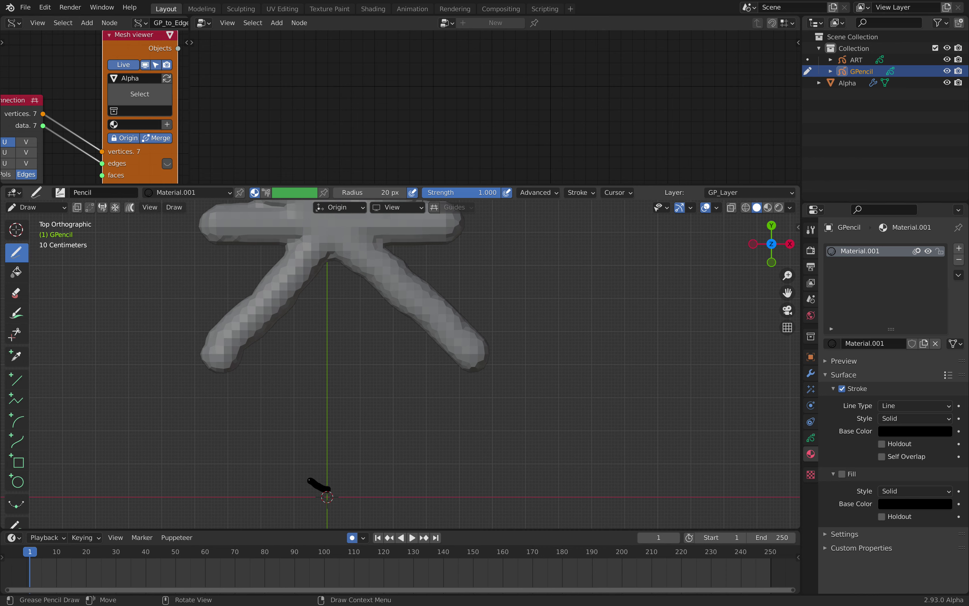
pyautogui.moveTo(303, 454)
pyautogui.mouseDown()
pyautogui.moveTo(319, 420)
pyautogui.moveTo(346, 435)
pyautogui.moveTo(359, 475)
pyautogui.moveTo(332, 488)
pyautogui.mouseUp()
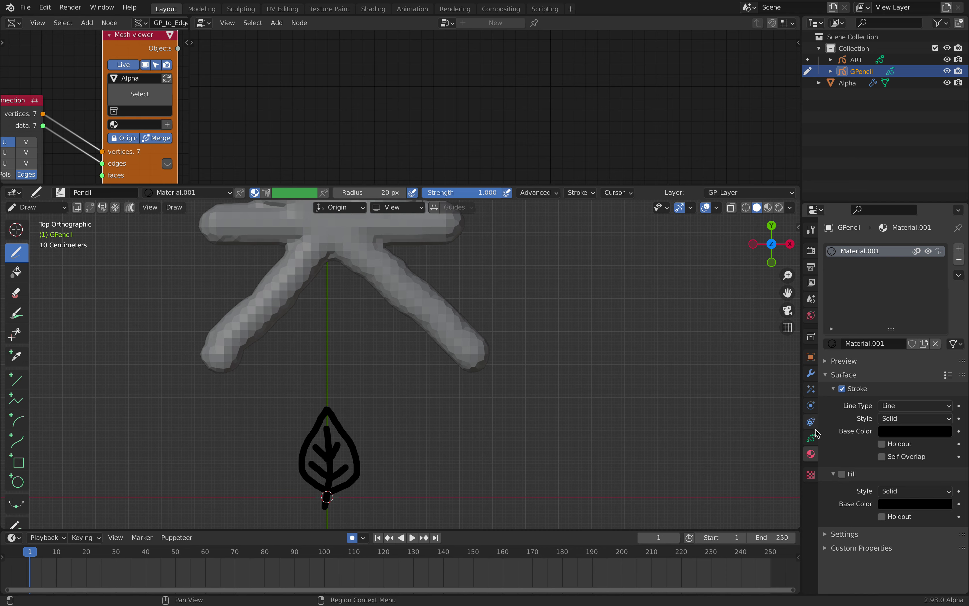
# Add a second material with Stroke disabled, Fill enabled and a bright green fill base color
pyautogui.click(959, 248)
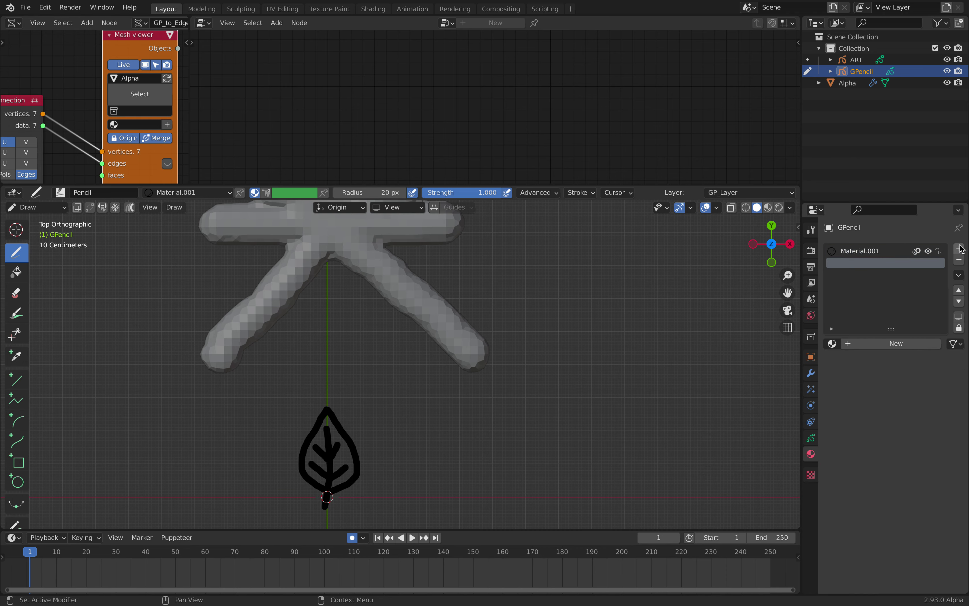
pyautogui.click(896, 341)
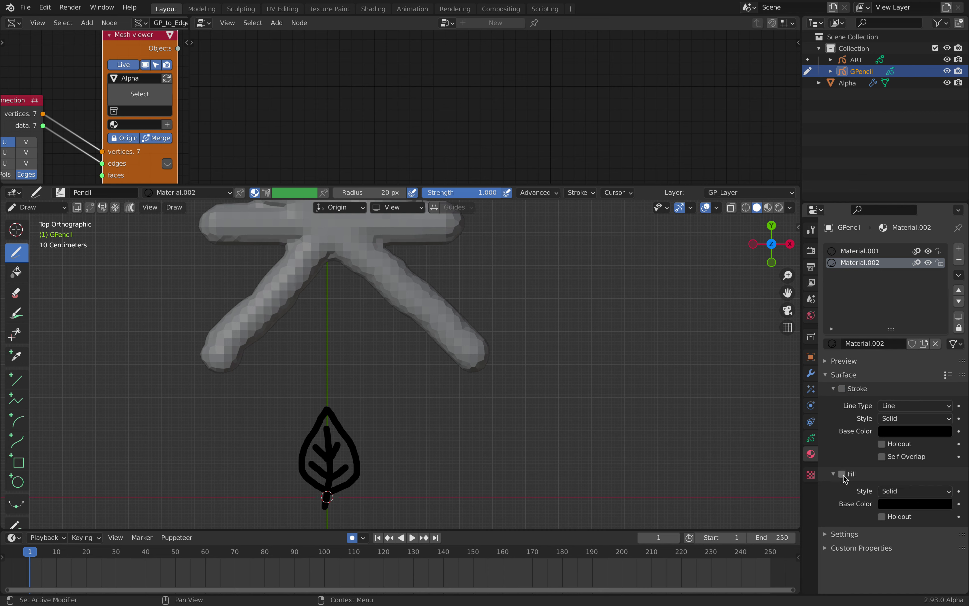
pyautogui.click(896, 504)
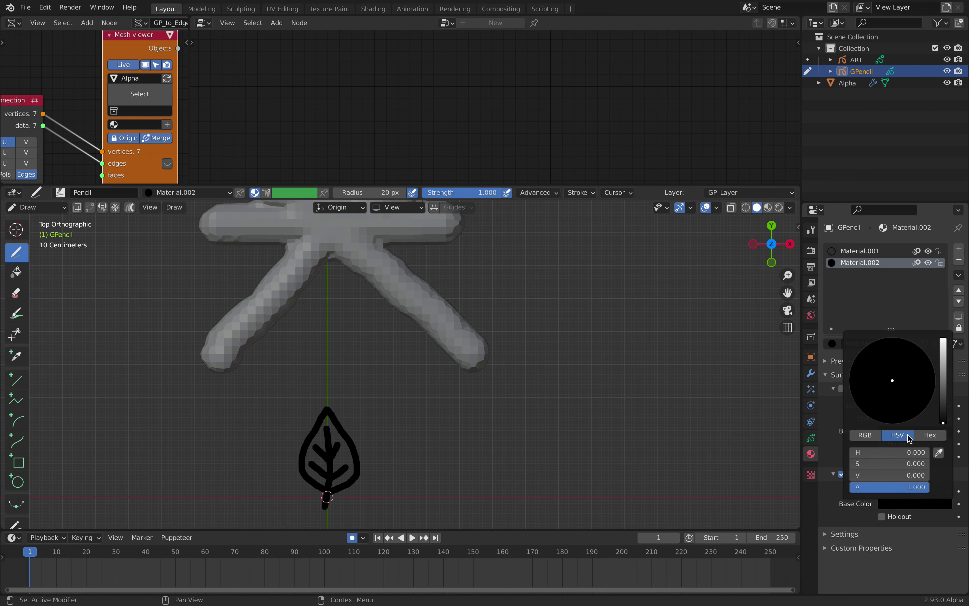
pyautogui.moveTo(939, 372); pyautogui.dragTo(933, 355)
pyautogui.moveTo(873, 381)
pyautogui.mouseDown()
pyautogui.moveTo(857, 365)
pyautogui.moveTo(850, 379)
pyautogui.mouseUp()
# Try to trace the leaf's interior with the green fill material on the same layer as the outline
pyautogui.scroll(2, 326, 496)
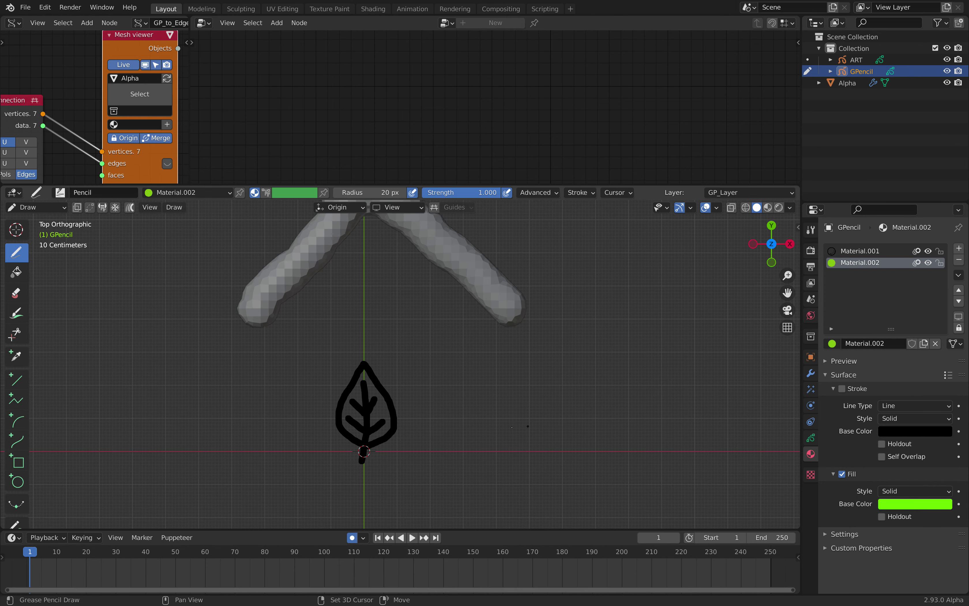
pyautogui.scroll(2, 355, 468)
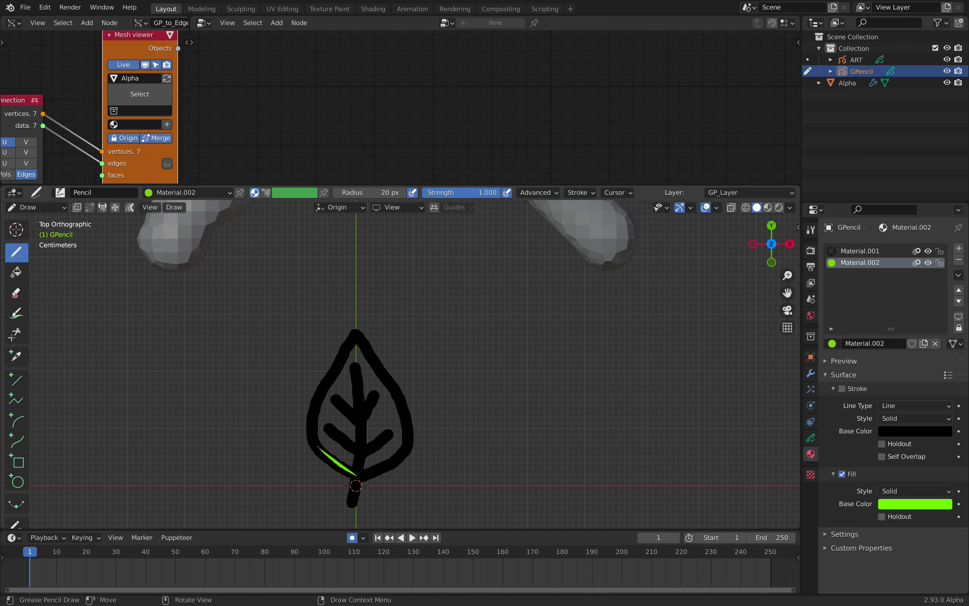
pyautogui.moveTo(318, 446)
pyautogui.mouseDown()
pyautogui.moveTo(321, 397)
pyautogui.moveTo(356, 345)
pyautogui.moveTo(391, 383)
pyautogui.moveTo(406, 429)
pyautogui.moveTo(402, 450)
pyautogui.moveTo(361, 476)
pyautogui.mouseUp()
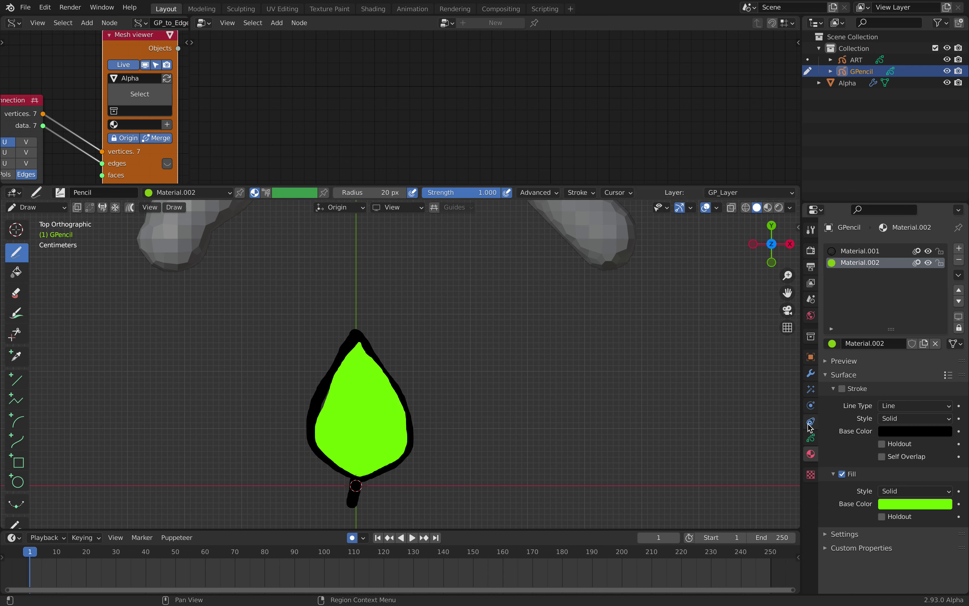
pyautogui.click(811, 438)
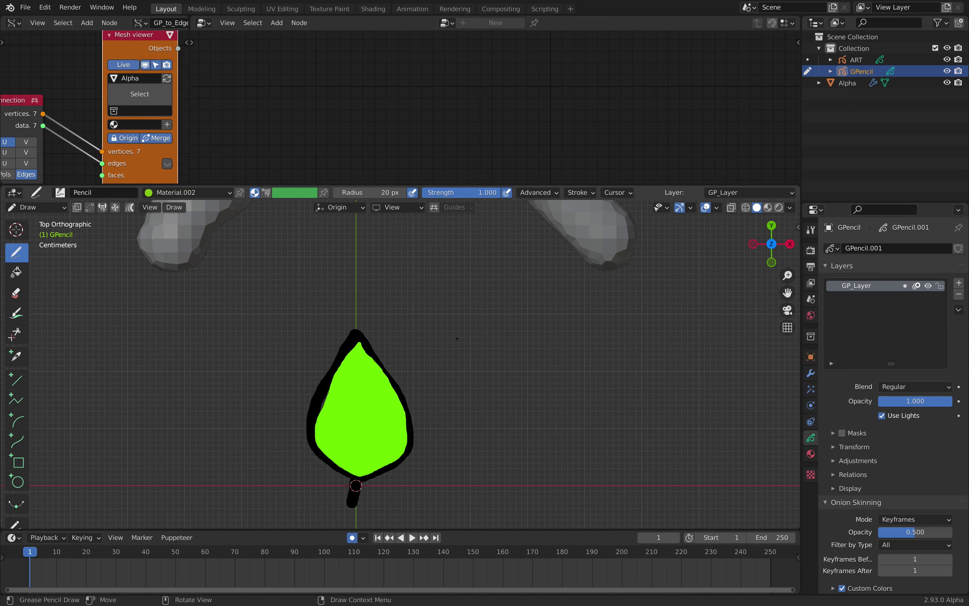
pyautogui.hotkey('ctrl', 'z')
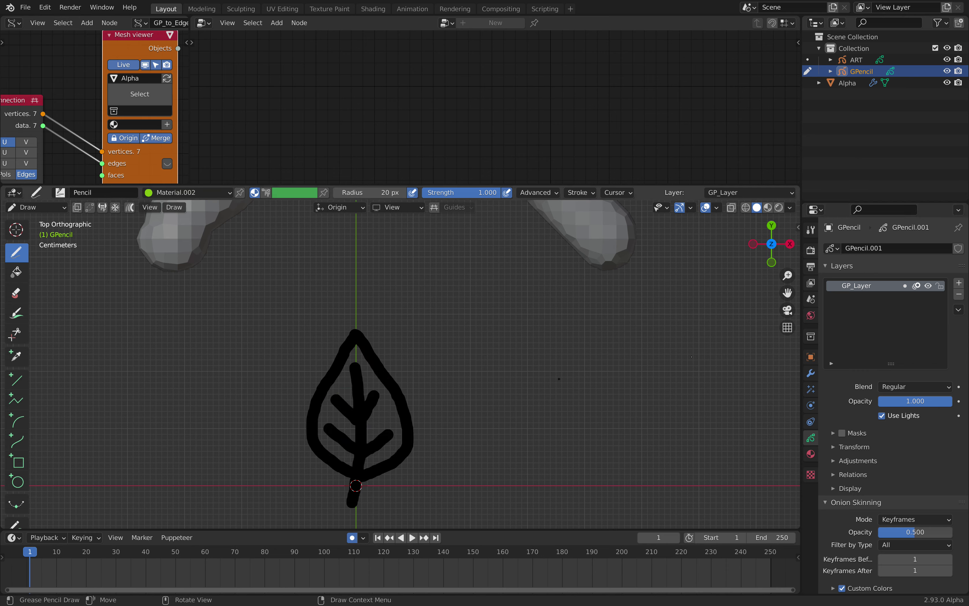
# Add a second layer below the outline layer and trace the leaf's green fill on it
pyautogui.click(959, 283)
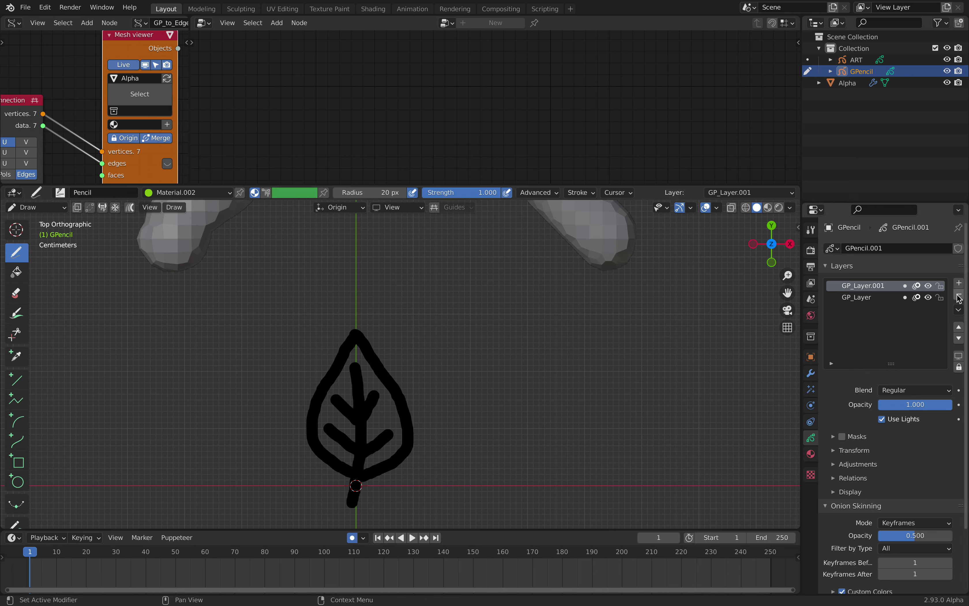
pyautogui.click(959, 338)
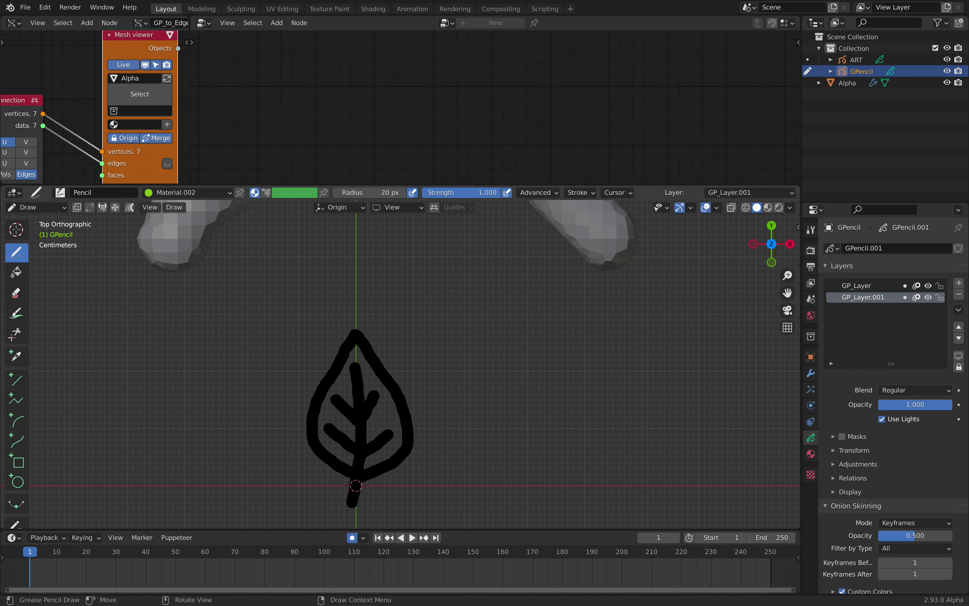
pyautogui.moveTo(312, 433)
pyautogui.mouseDown()
pyautogui.moveTo(344, 460)
pyautogui.moveTo(326, 404)
pyautogui.moveTo(362, 339)
pyautogui.moveTo(372, 436)
pyautogui.moveTo(394, 400)
pyautogui.moveTo(378, 464)
pyautogui.moveTo(402, 445)
pyautogui.moveTo(389, 461)
pyautogui.mouseUp()
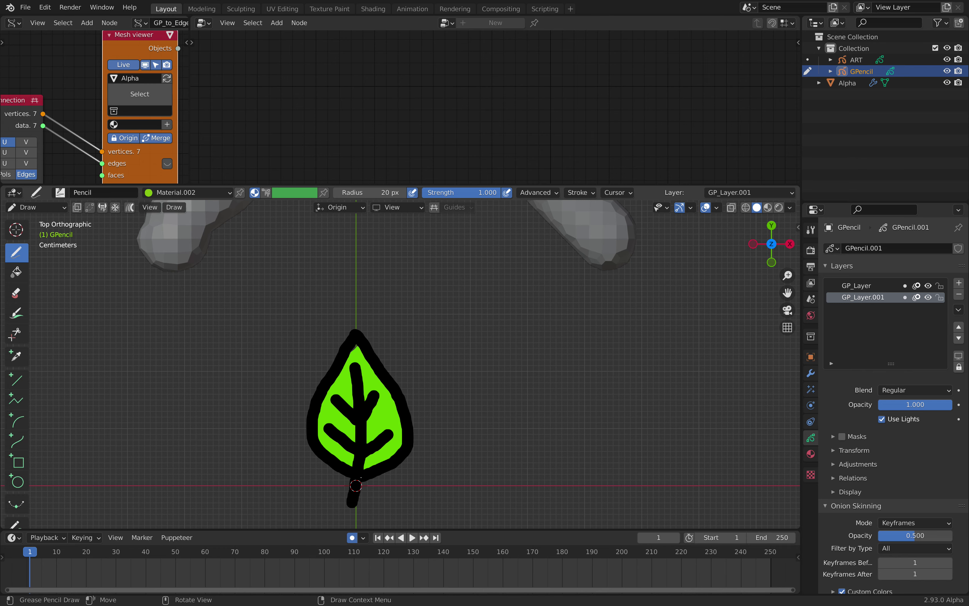
# Leave Draw mode and switch the leaf drawing to Edit Mode
pyautogui.click(38, 207)
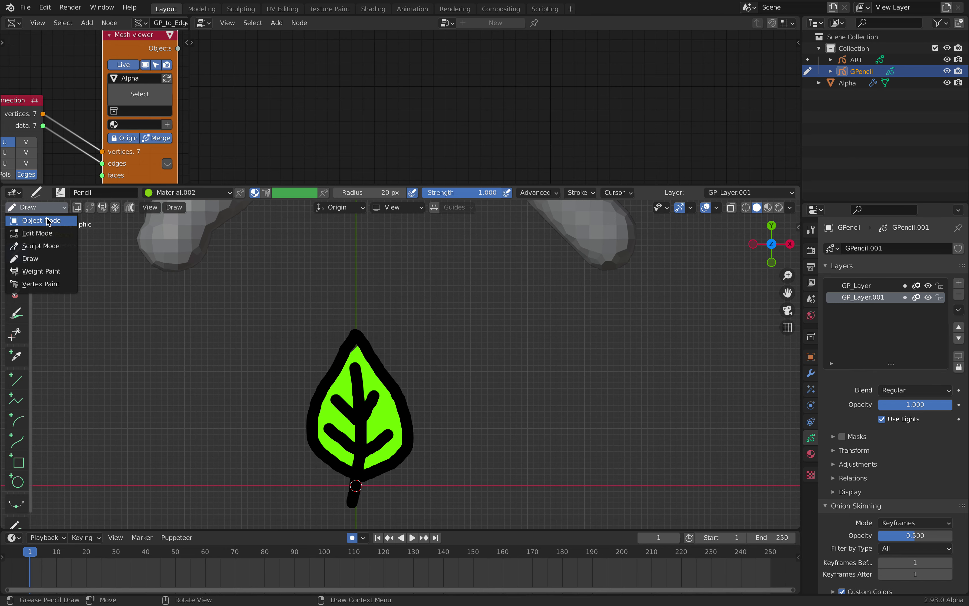
pyautogui.click(44, 220)
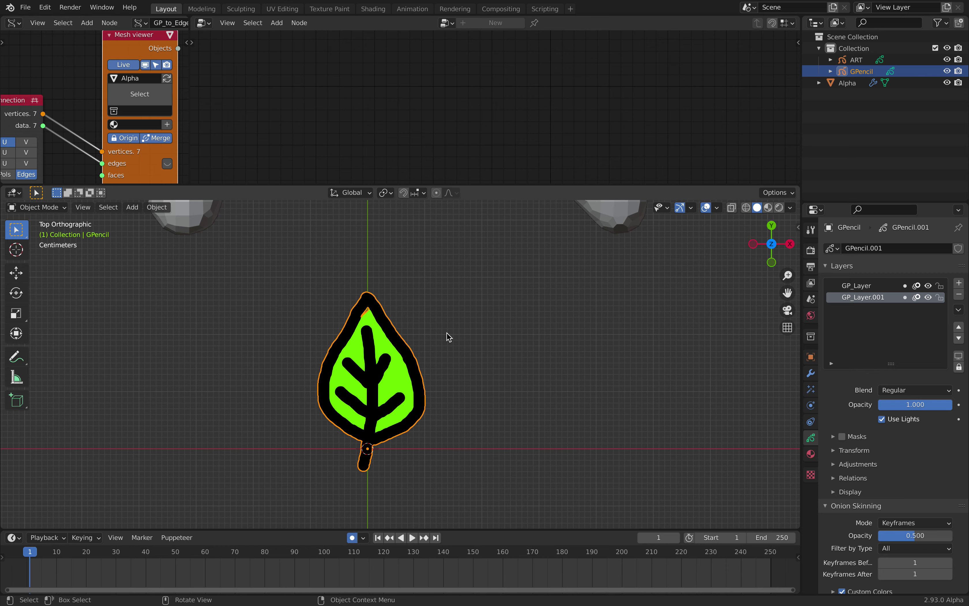
pyautogui.press('Tab')
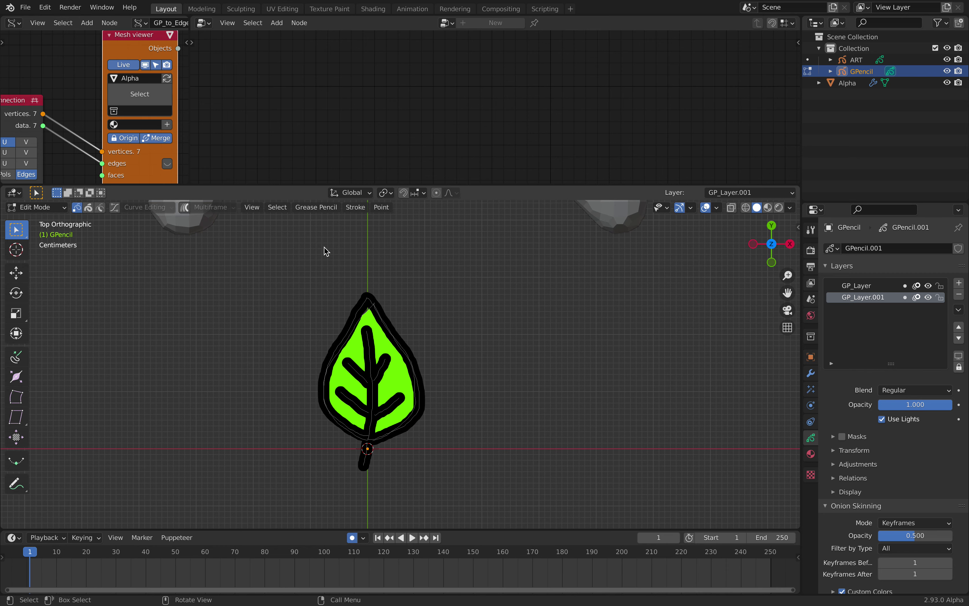
# Try the Adaptive Simplify operation on the leaf without any stroke points selected, adjusting its factor
pyautogui.click(322, 207)
pyautogui.moveTo(347, 211)
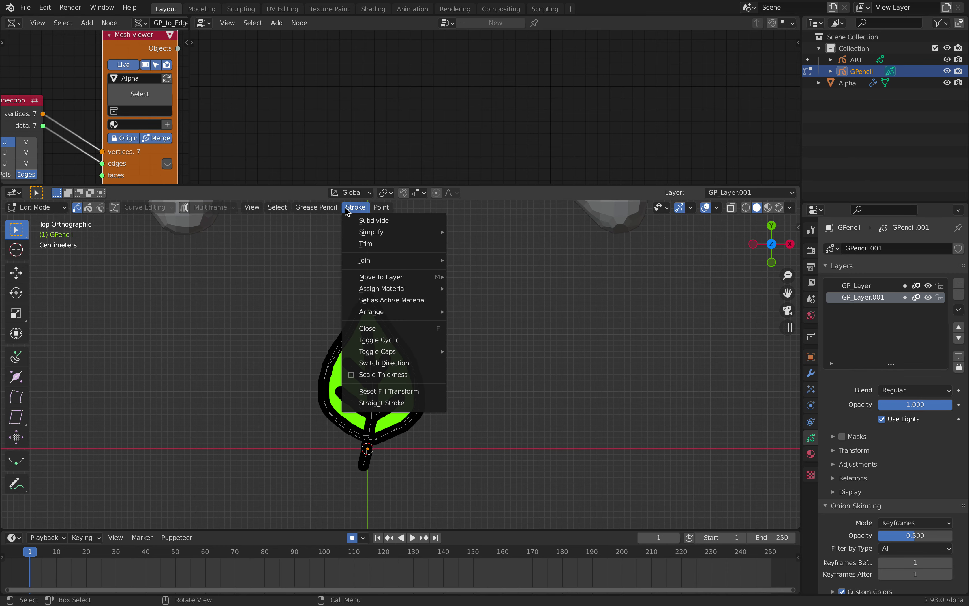
pyautogui.moveTo(425, 233)
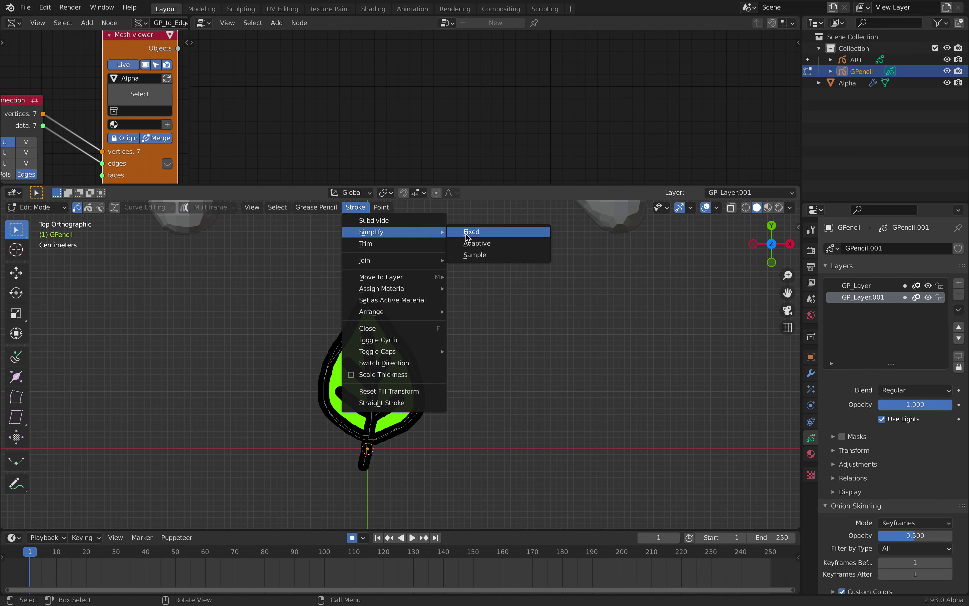
pyautogui.click(471, 244)
pyautogui.click(47, 520)
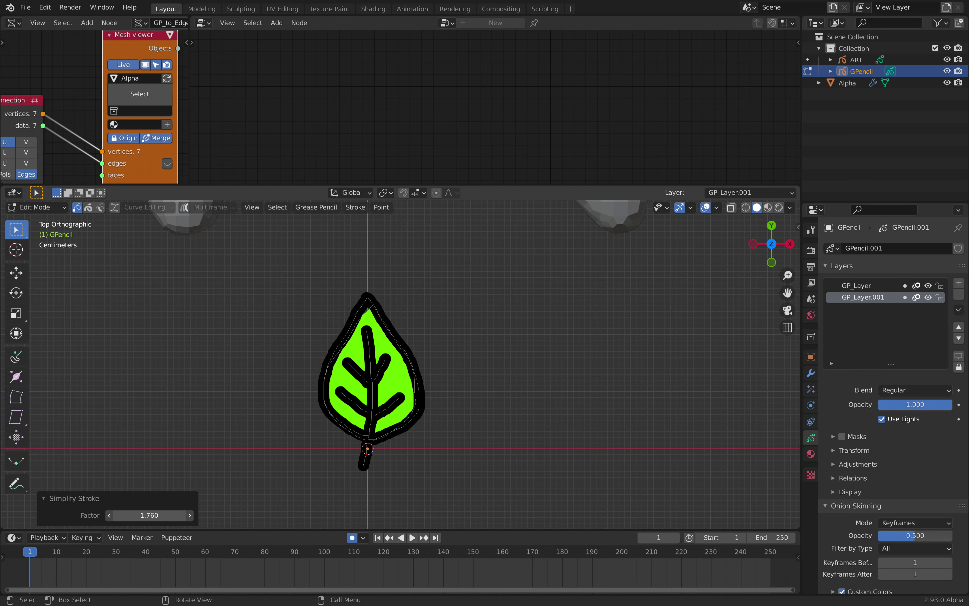
pyautogui.moveTo(149, 514); pyautogui.dragTo(145, 514)
# Select all stroke points of the leaf, simplify them adaptively with factor 0.100, and return to Object Mode
pyautogui.press('a')
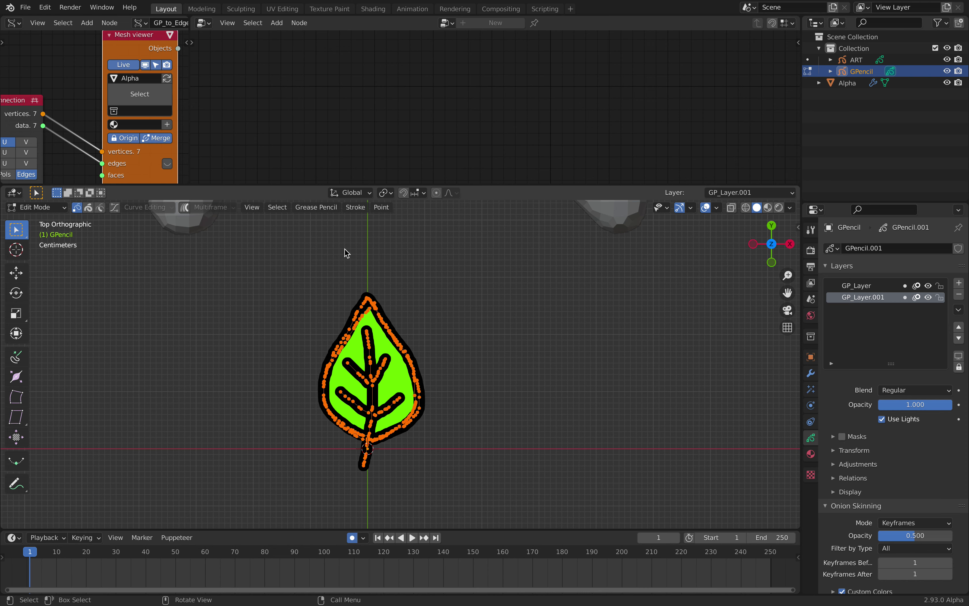
pyautogui.click(356, 207)
pyautogui.moveTo(368, 231)
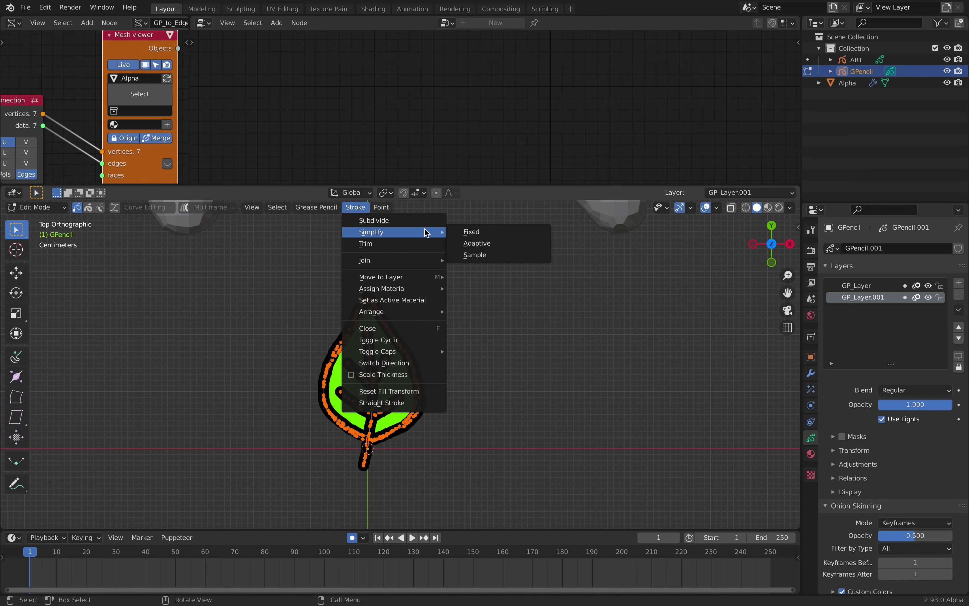
pyautogui.click(478, 243)
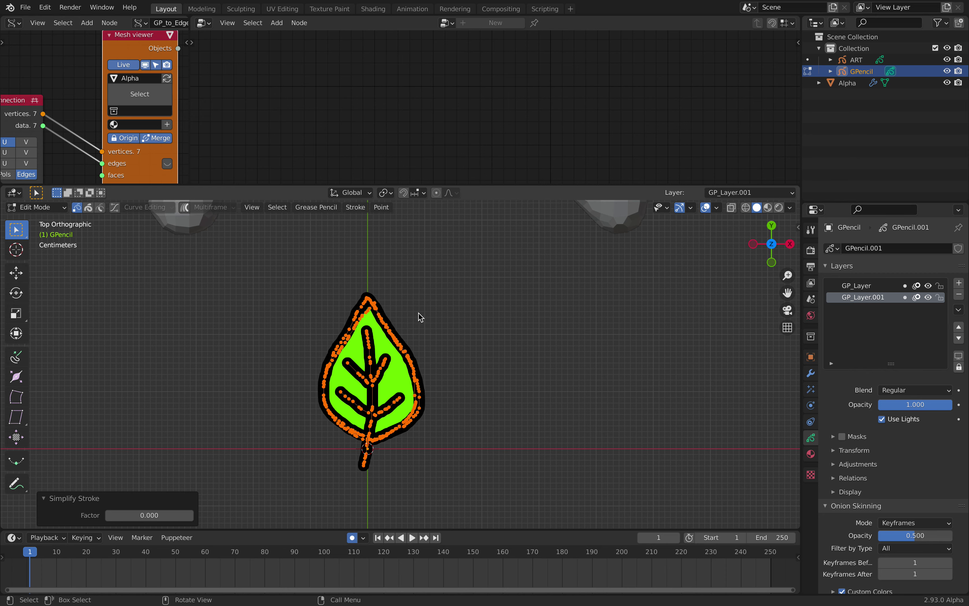
pyautogui.moveTo(149, 515); pyautogui.dragTo(166, 515)
pyautogui.click(36, 207)
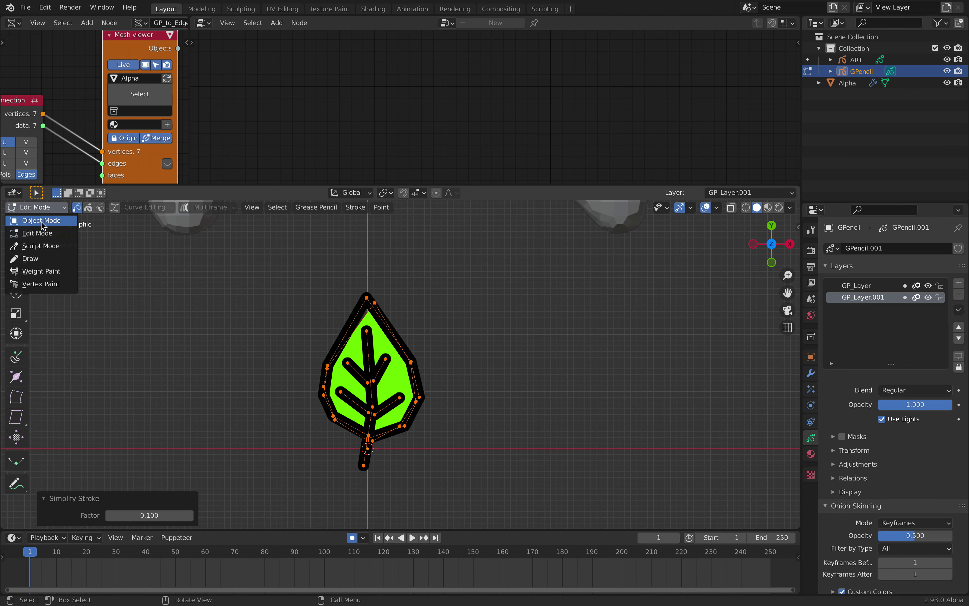
pyautogui.click(44, 220)
# Deselect the leaf drawing and save the file
pyautogui.click(337, 272)
pyautogui.scroll(-6, 345, 280)
pyautogui.keyDown('shift'); pyautogui.moveTo(427, 283); pyautogui.dragTo(389, 376, button='middle'); pyautogui.keyUp('shift')
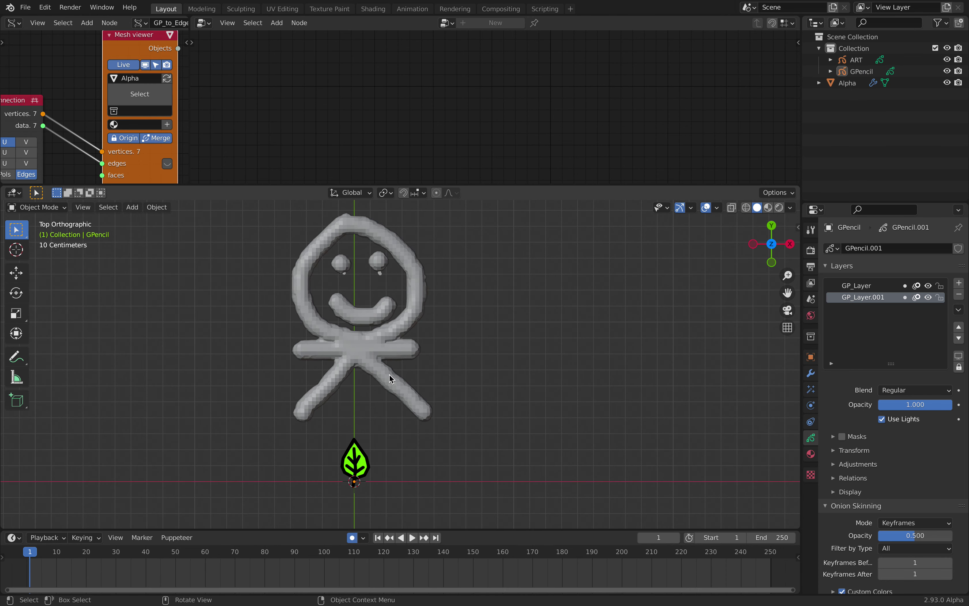
pyautogui.hotkey('ctrl', 's')
# Select the leaf drawing and rename the object as Leaf
pyautogui.click(364, 464)
pyautogui.keyDown('shift'); pyautogui.moveTo(388, 419); pyautogui.dragTo(393, 396, button='middle'); pyautogui.keyUp('shift')
pyautogui.scroll(1, 395, 400)
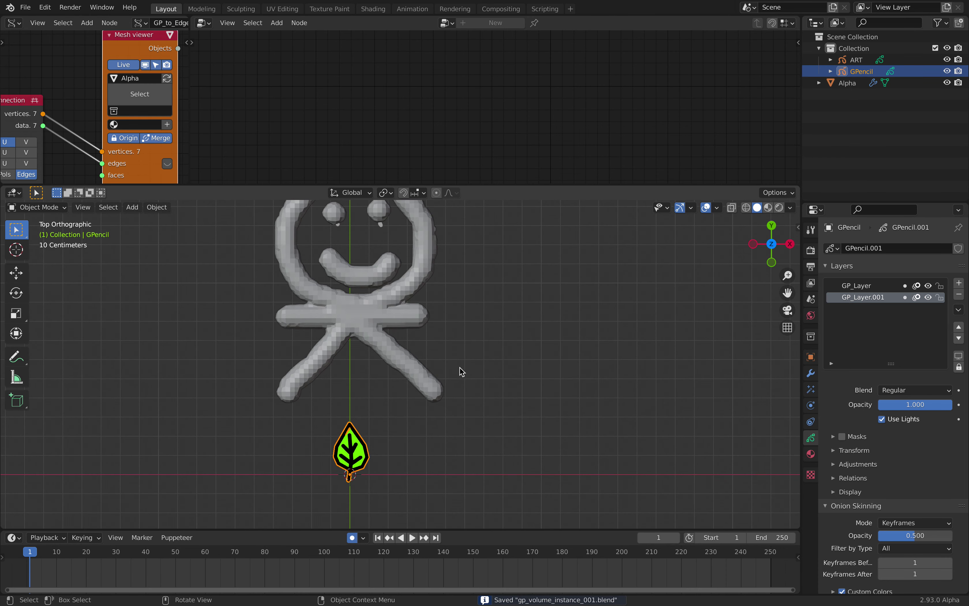
pyautogui.press('F2')
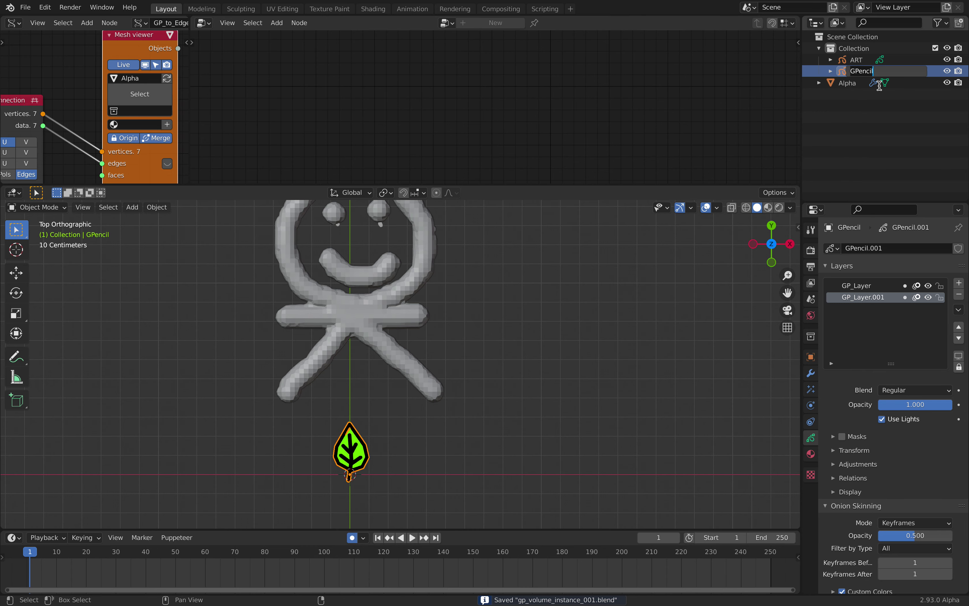
pyautogui.write('Lef')
pyautogui.press('BackSpace')
pyautogui.write('af')
pyautogui.press('Return')
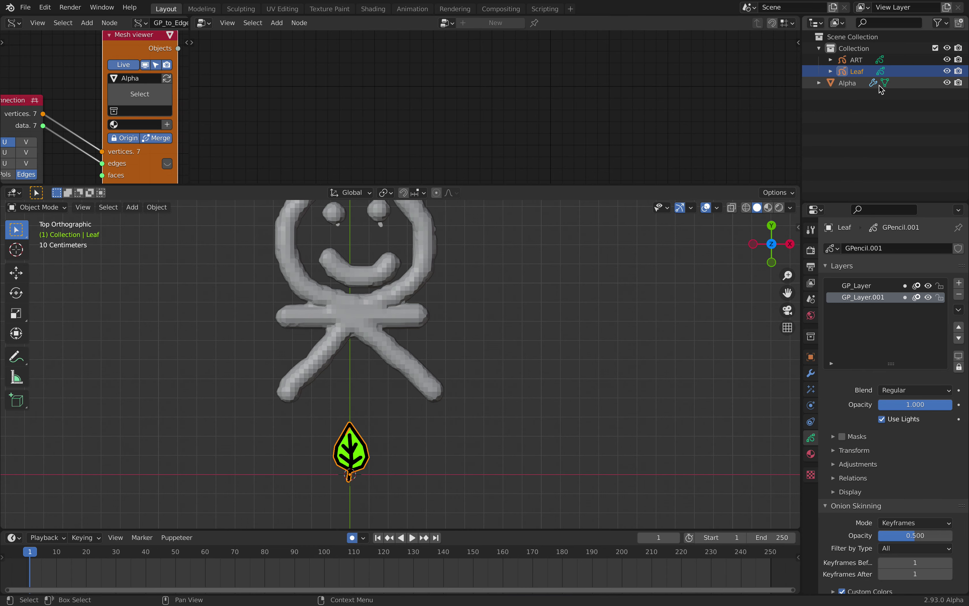
# Move the Leaf object into a new collection named LEAVES
pyautogui.keyDown('shift'); pyautogui.moveTo(604, 349); pyautogui.dragTo(608, 323, button='middle'); pyautogui.keyUp('shift')
pyautogui.press('m')
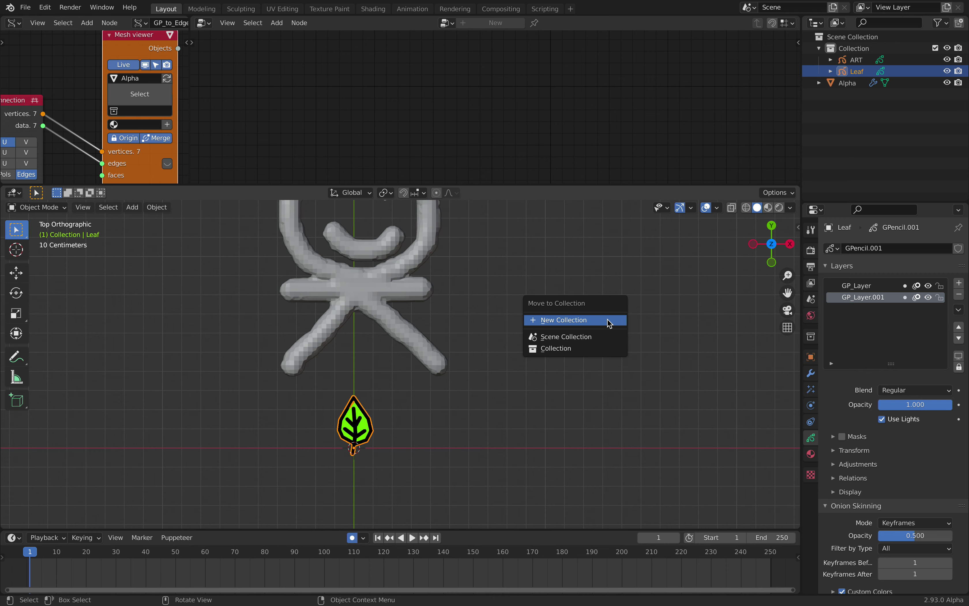
pyautogui.click(572, 322)
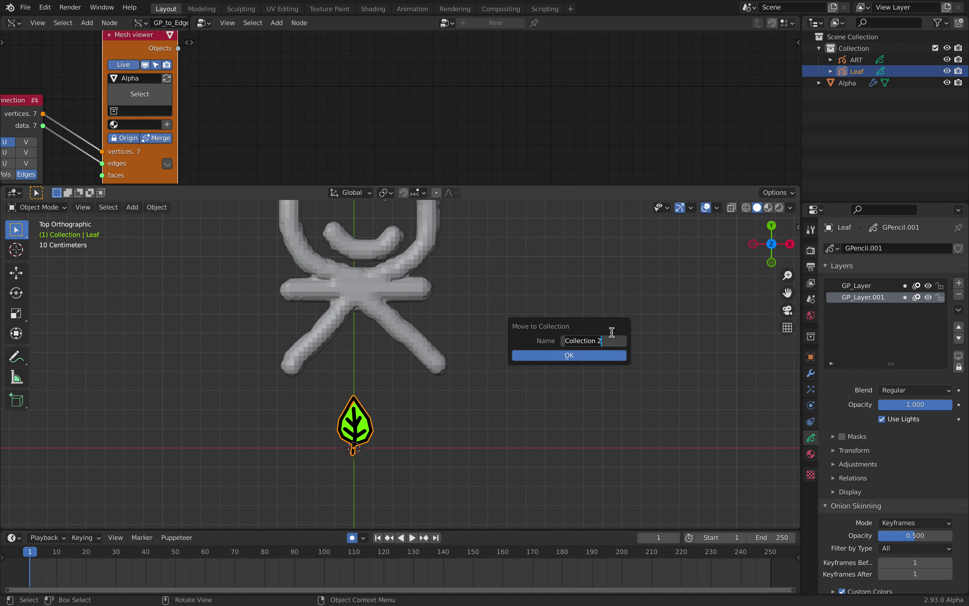
pyautogui.write('LEAVES')
pyautogui.press('Return')
pyautogui.click(588, 355)
# Duplicate the leaf twice, placing one copy on each side of the original
pyautogui.hotkey('shift', 'd')
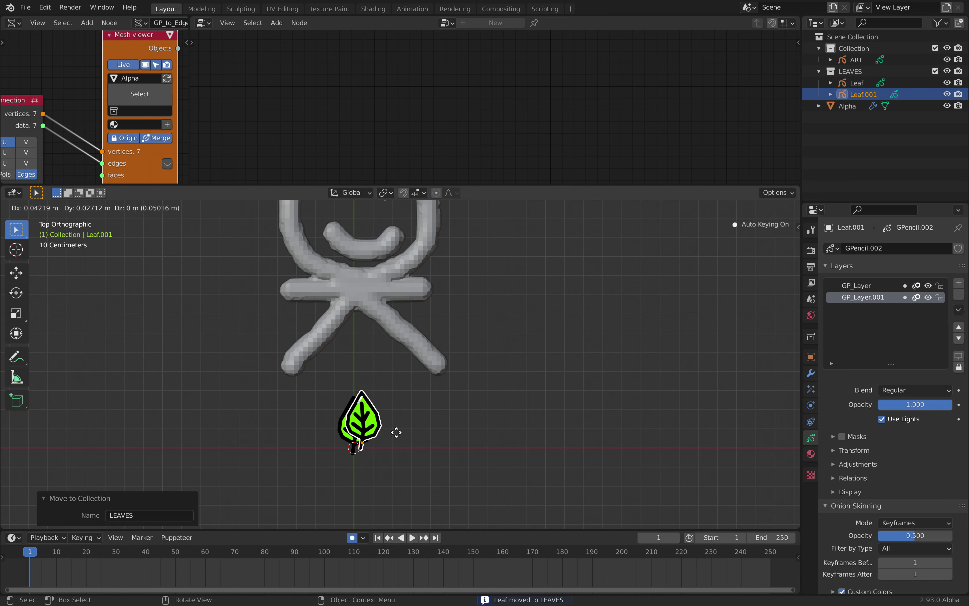
pyautogui.click(417, 443)
pyautogui.hotkey('shift', 'd')
pyautogui.click(356, 432)
pyautogui.scroll(1, 361, 431)
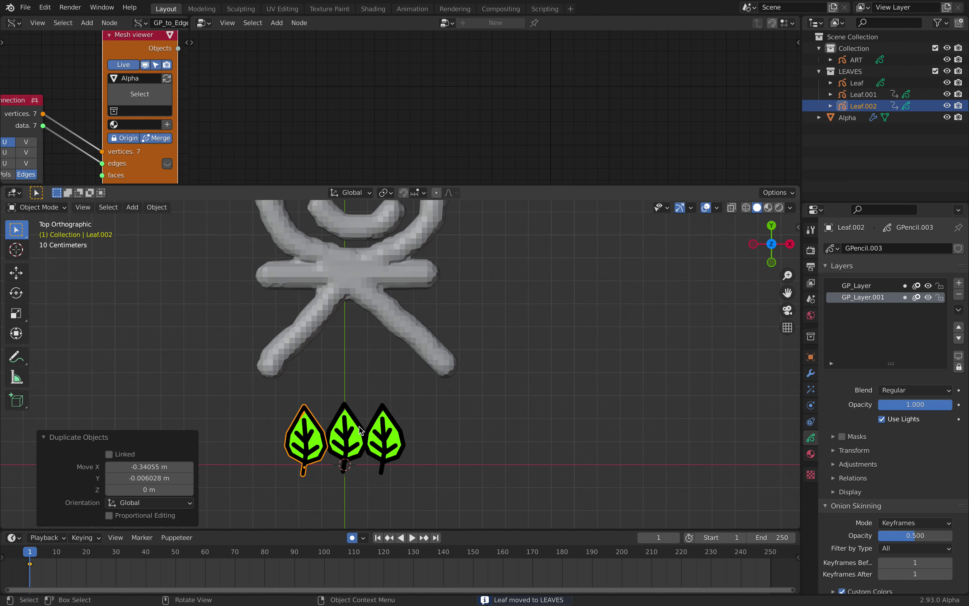
# Show the material settings of the Leaf.001 copy and widen the properties area
pyautogui.click(387, 427)
pyautogui.scroll(2, 441, 410)
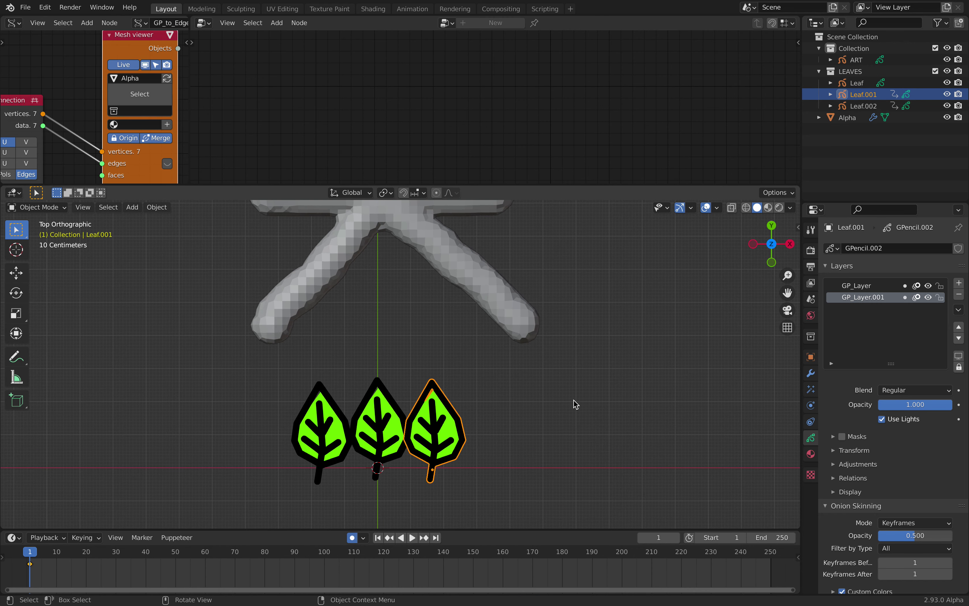
pyautogui.click(811, 453)
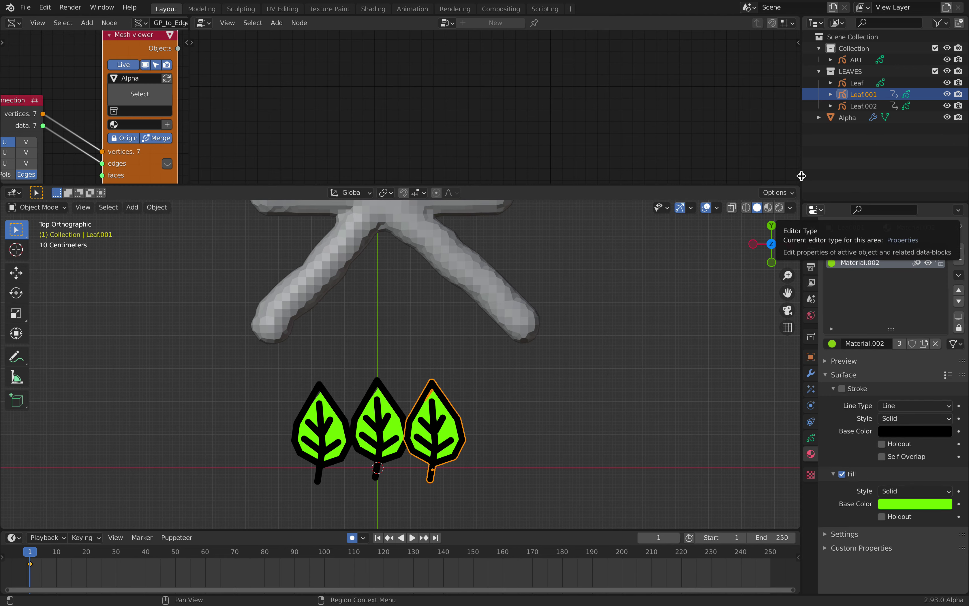
pyautogui.moveTo(802, 249); pyautogui.dragTo(750, 249)
pyautogui.scroll(2, 380, 456)
pyautogui.keyDown('shift'); pyautogui.moveTo(380, 453); pyautogui.dragTo(394, 428, button='middle'); pyautogui.keyUp('shift')
# Make the green fill material of Leaf.001 single-user and set its fill base color to pink
pyautogui.click(362, 427)
pyautogui.click(296, 427)
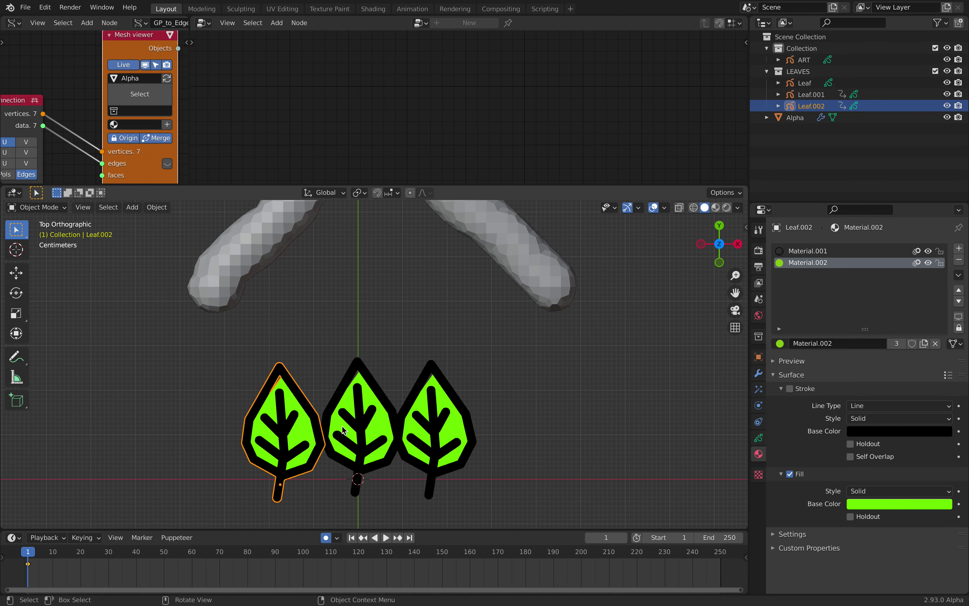
pyautogui.click(362, 425)
pyautogui.click(409, 425)
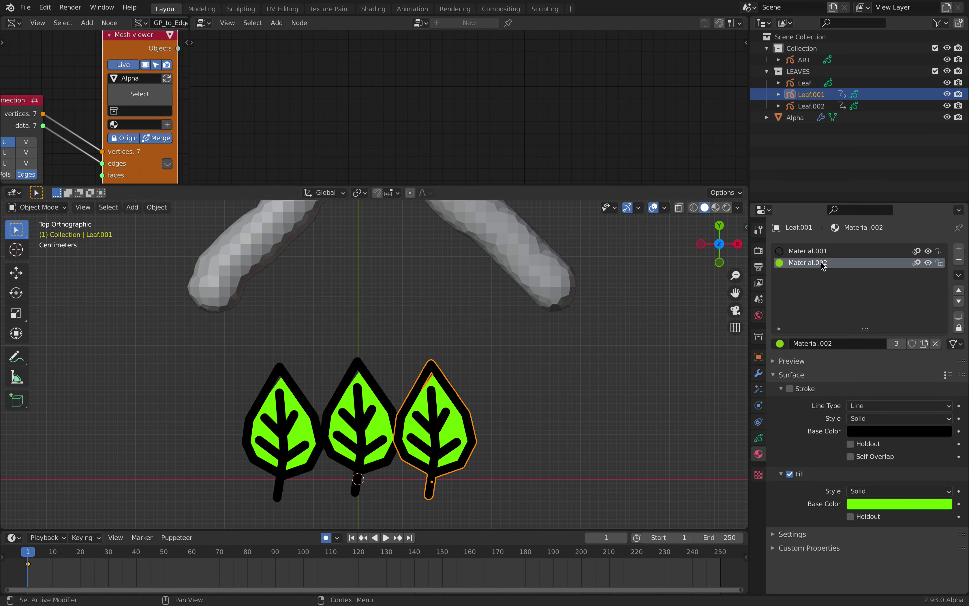
pyautogui.click(896, 345)
pyautogui.click(889, 503)
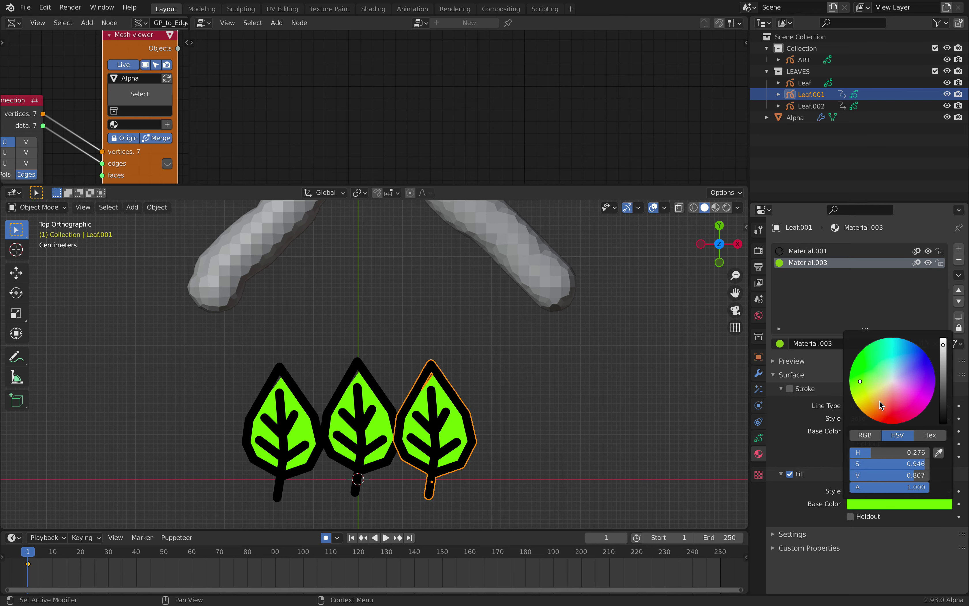
pyautogui.moveTo(887, 392); pyautogui.dragTo(896, 391)
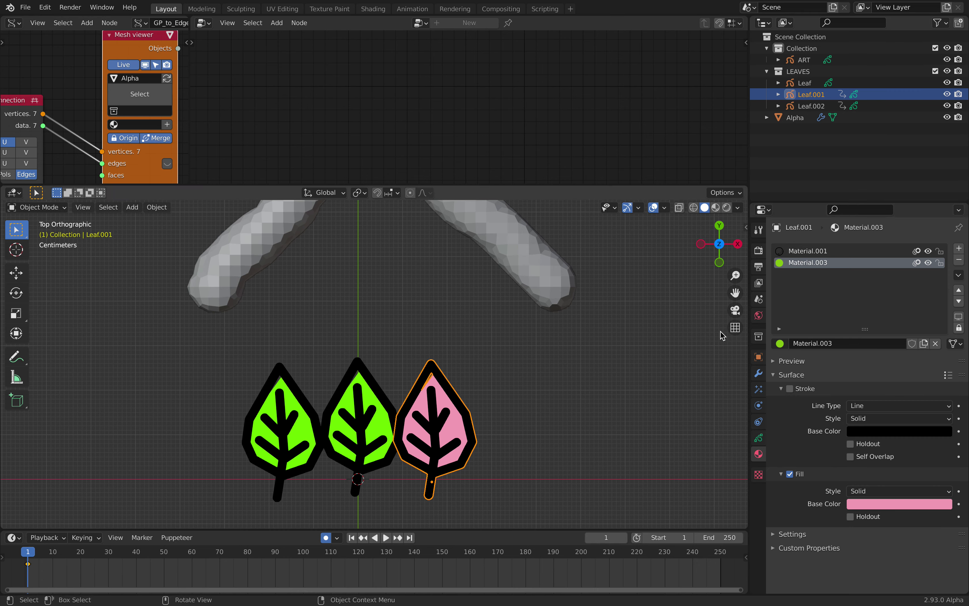
# Make the green fill material of Leaf.002 single-user, set its fill base color to orange, and save the file
pyautogui.click(287, 428)
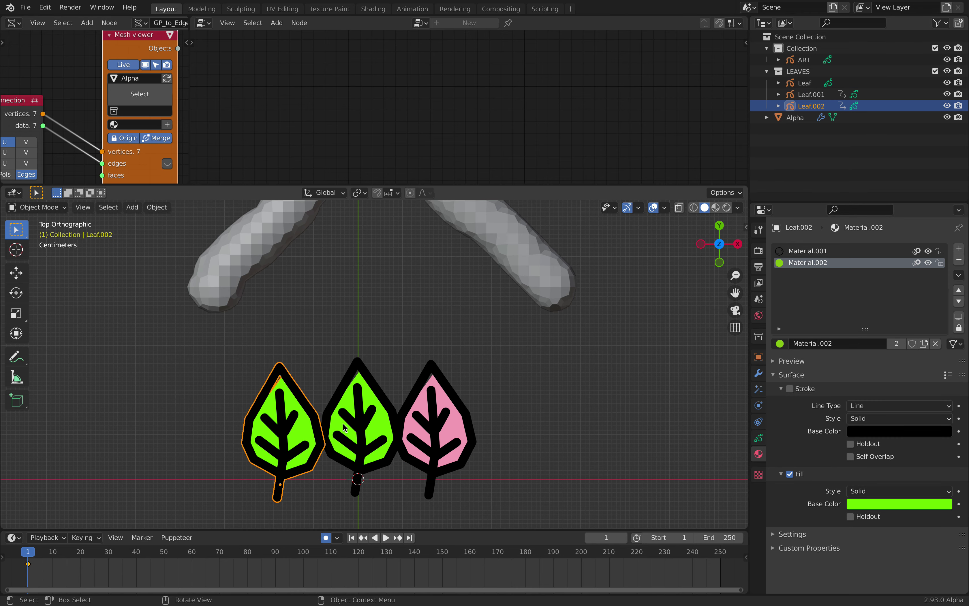
pyautogui.click(898, 344)
pyautogui.click(862, 504)
pyautogui.moveTo(862, 369); pyautogui.dragTo(878, 420)
pyautogui.scroll(-6, 341, 359)
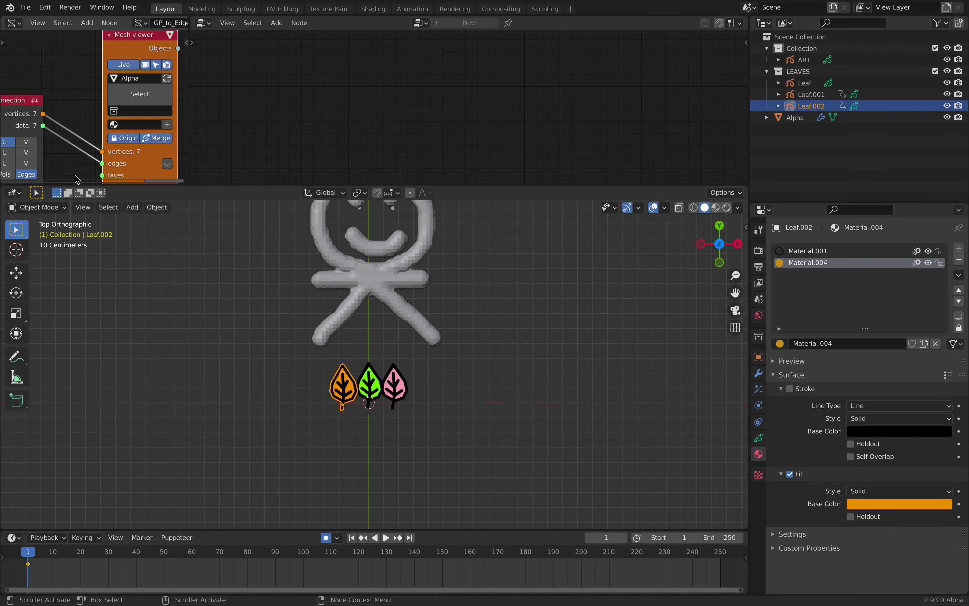
pyautogui.hotkey('ctrl', 's')
# Select all three leaves and clear their location so they stack at the world origin
pyautogui.scroll(2, 406, 397)
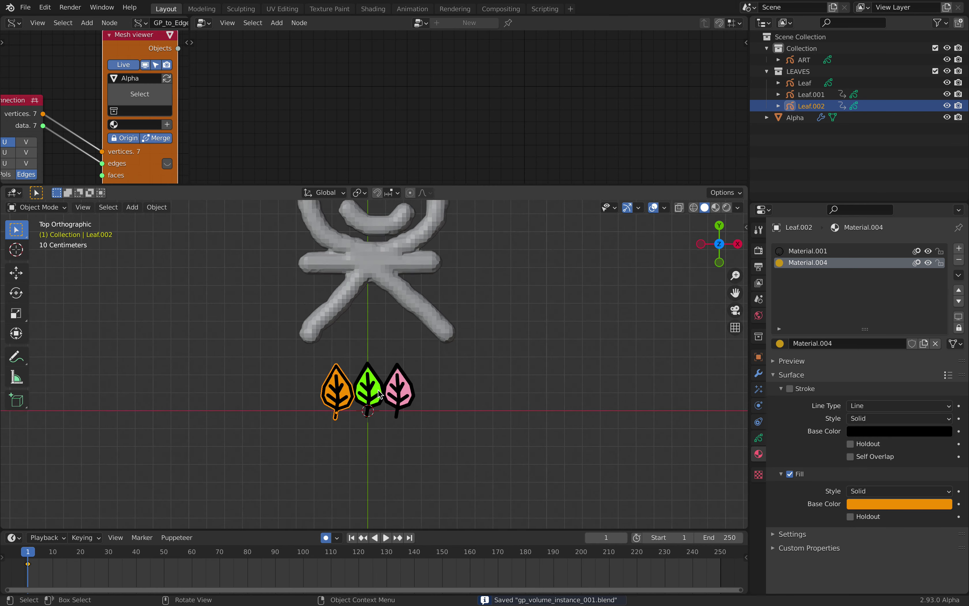
pyautogui.press('a')
pyautogui.hotkey('alt', 'a')
pyautogui.moveTo(288, 390); pyautogui.dragTo(491, 399)
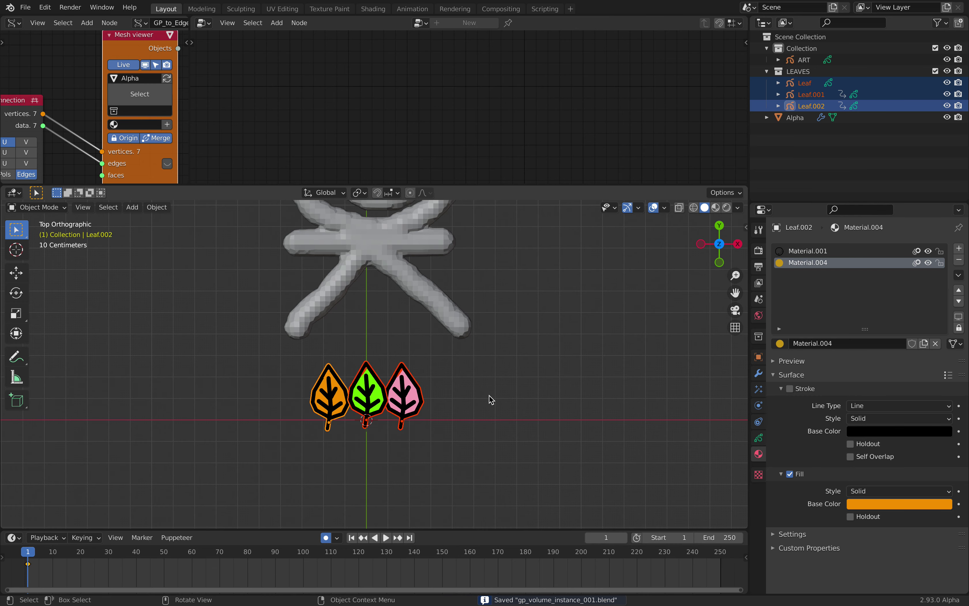
pyautogui.hotkey('alt', 'g')
pyautogui.keyDown('shift'); pyautogui.moveTo(491, 400); pyautogui.dragTo(484, 423, button='middle'); pyautogui.keyUp('shift')
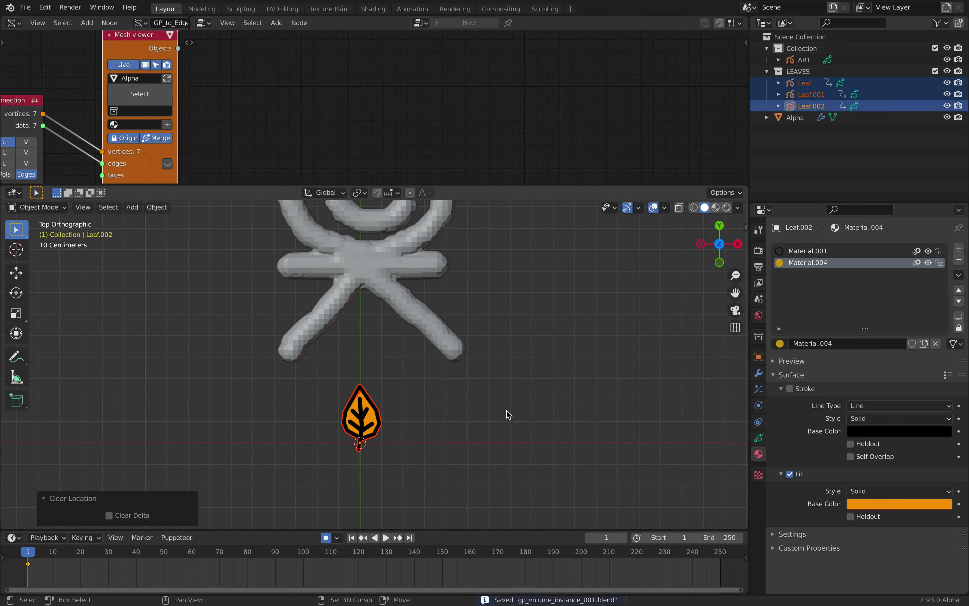
# Hide the LEAVES collection in the viewport, select the Alpha mesh and save the file
pyautogui.click(947, 71)
pyautogui.click(795, 117)
pyautogui.press('KP_Decimal')
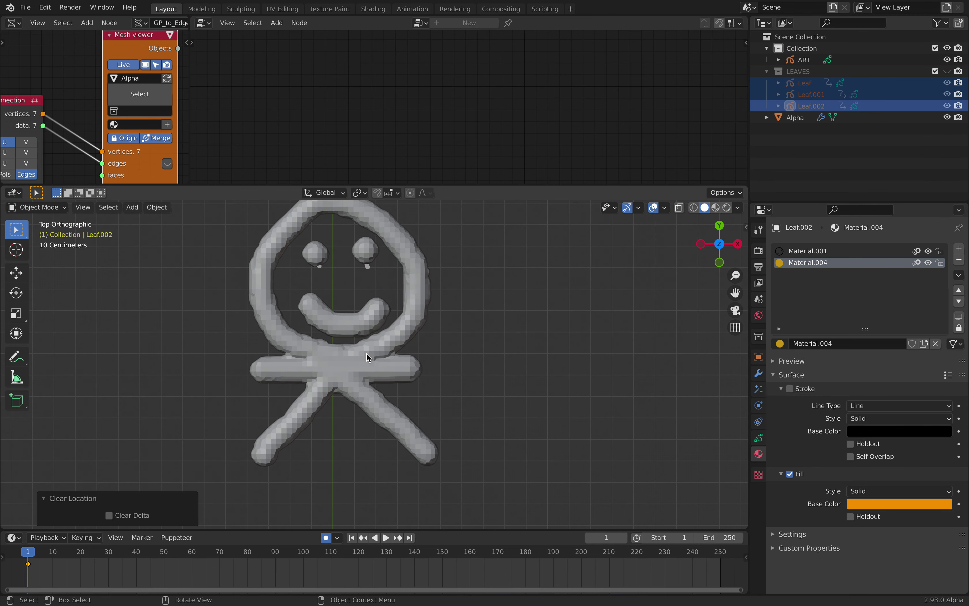
pyautogui.hotkey('ctrl', 's')
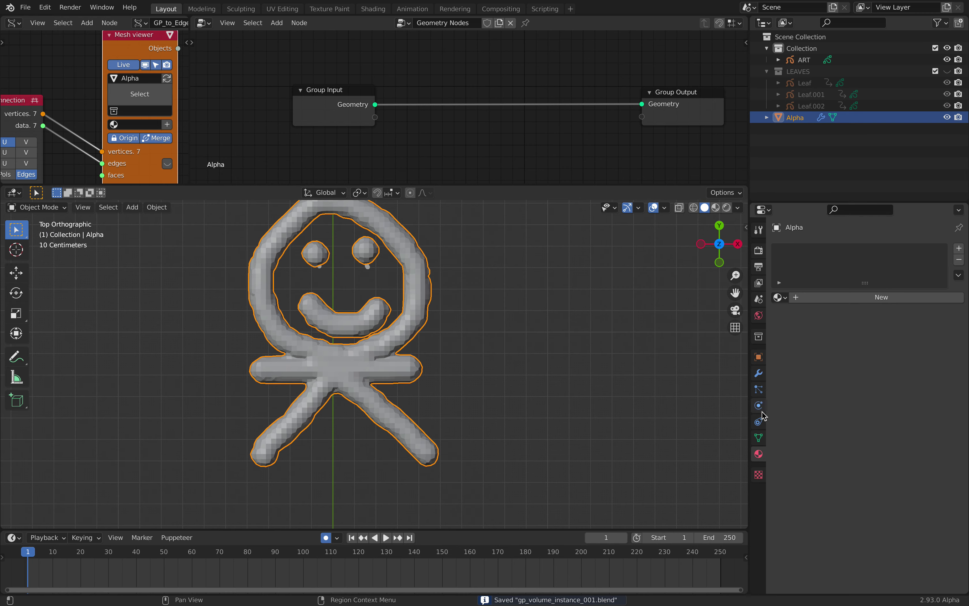
# Show the modifiers of Alpha and enlarge the geometry node editor for its Geometry Nodes tree
pyautogui.click(758, 374)
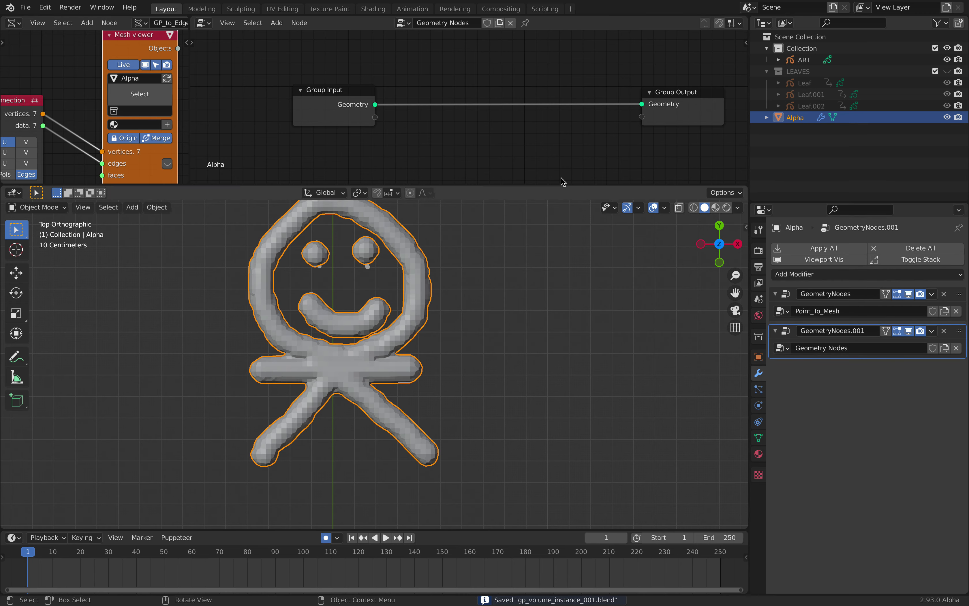
pyautogui.scroll(-6, 171, 112)
pyautogui.scroll(-1, 170, 111)
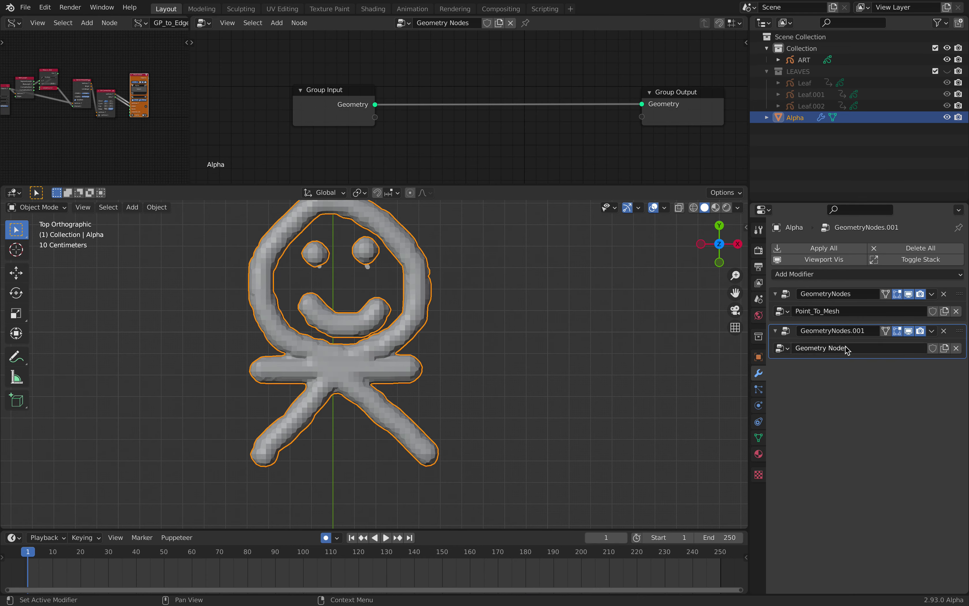
pyautogui.moveTo(499, 185); pyautogui.dragTo(498, 243)
pyautogui.scroll(3, 436, 148)
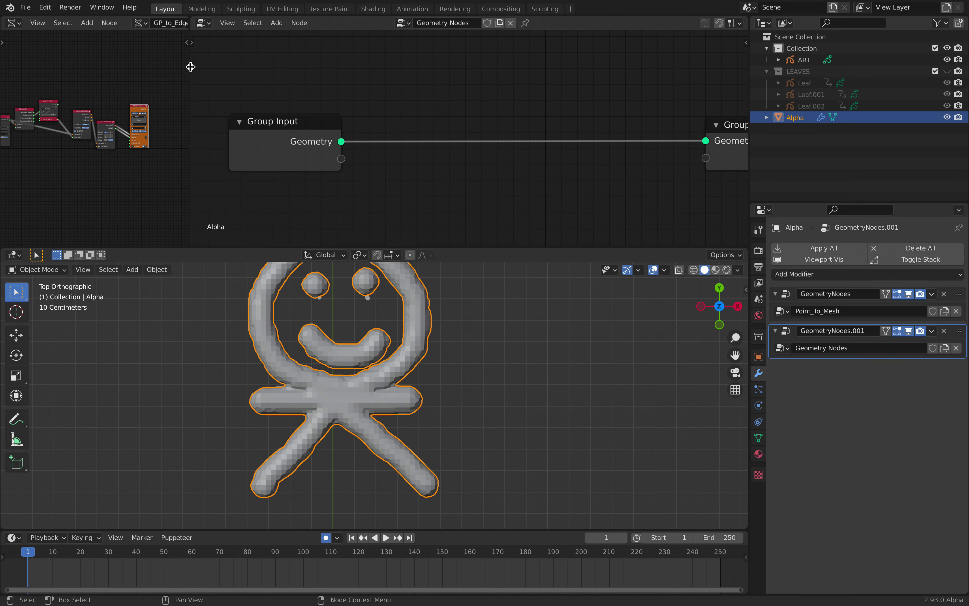
pyautogui.moveTo(191, 67); pyautogui.dragTo(76, 66)
pyautogui.scroll(-1, 353, 106)
# Add a Point Instance node on the link between Group Input and Group Output
pyautogui.hotkey('shift', 'a')
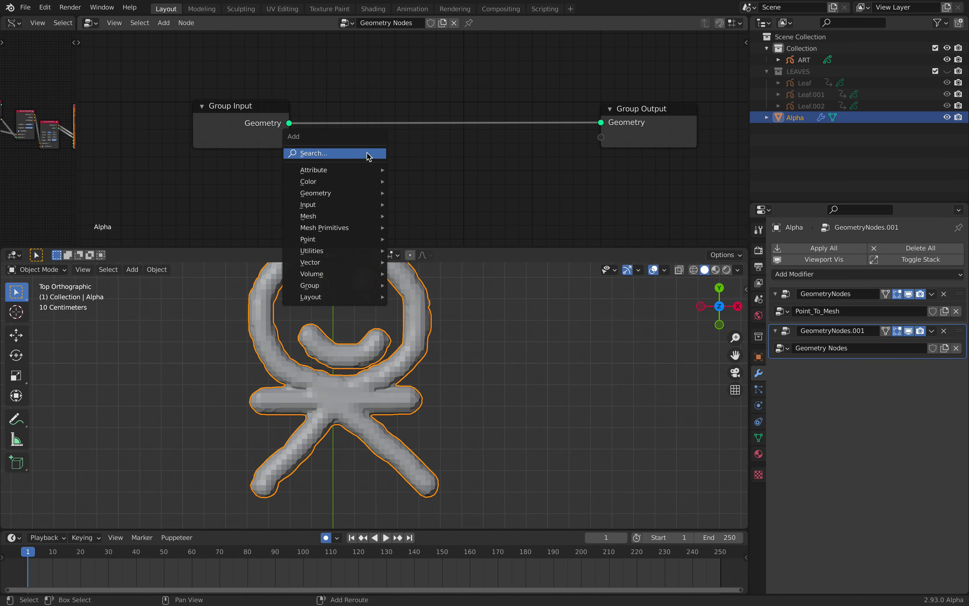
pyautogui.click(368, 153)
pyautogui.write('instance')
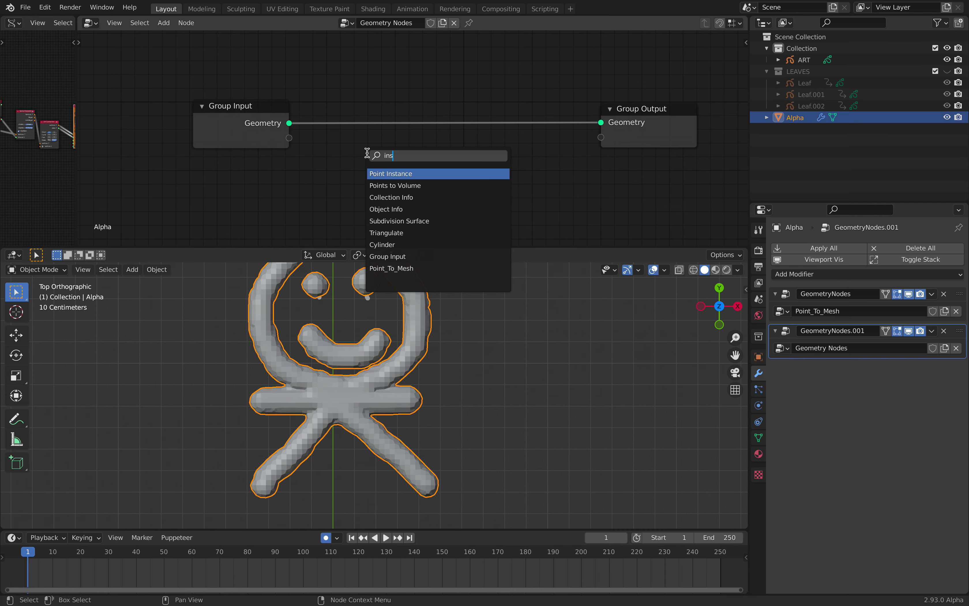
pyautogui.press('Return')
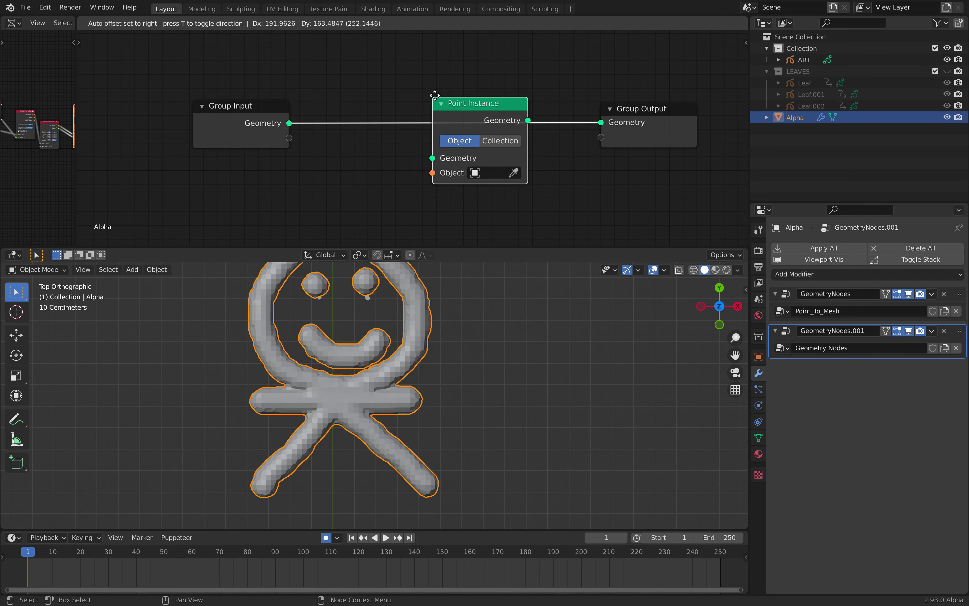
pyautogui.click(479, 129)
# Try instancing the LEAVES collection with the Point Instance node and set its instance type back to Object
pyautogui.click(501, 140)
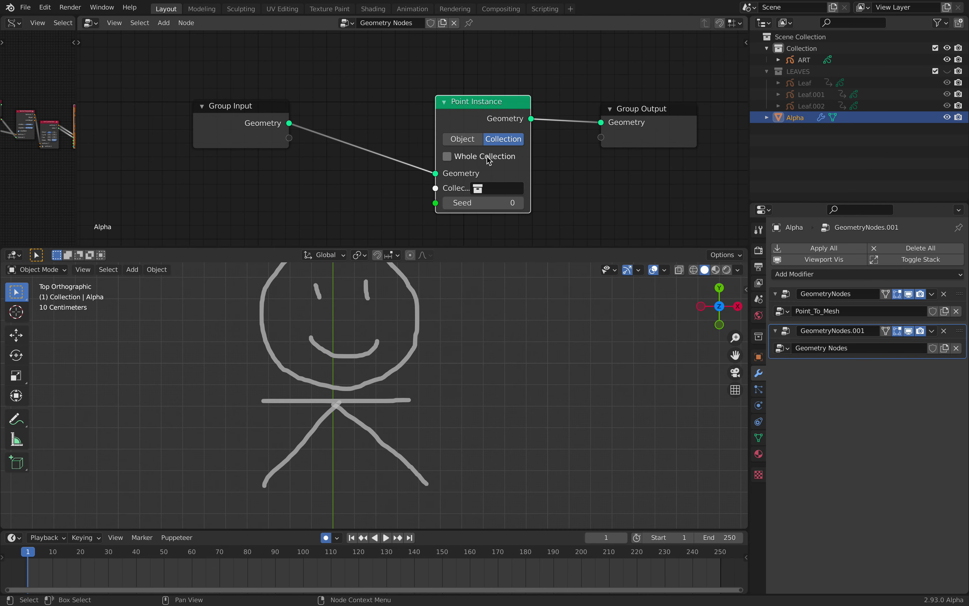
pyautogui.click(490, 190)
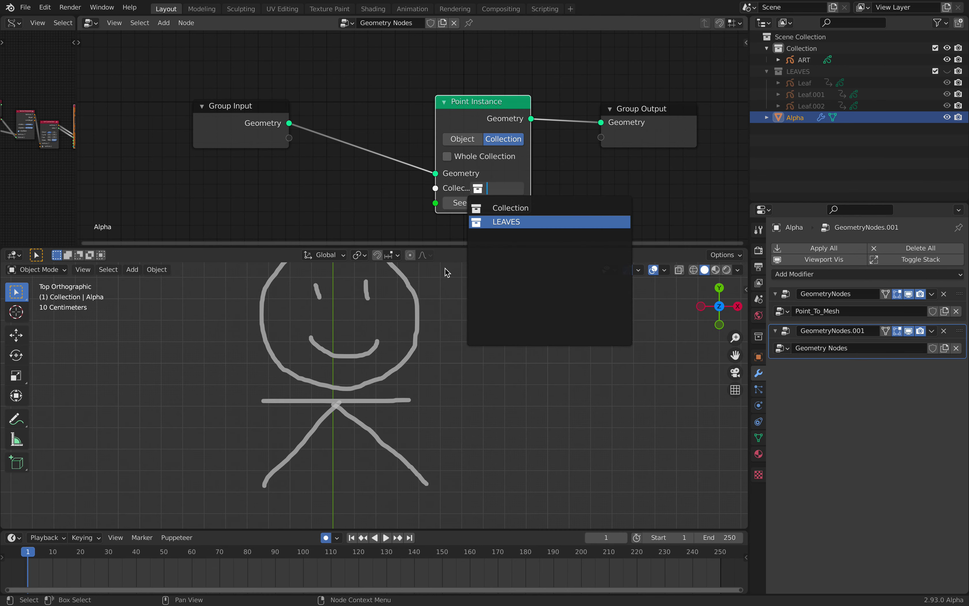
pyautogui.press('Return')
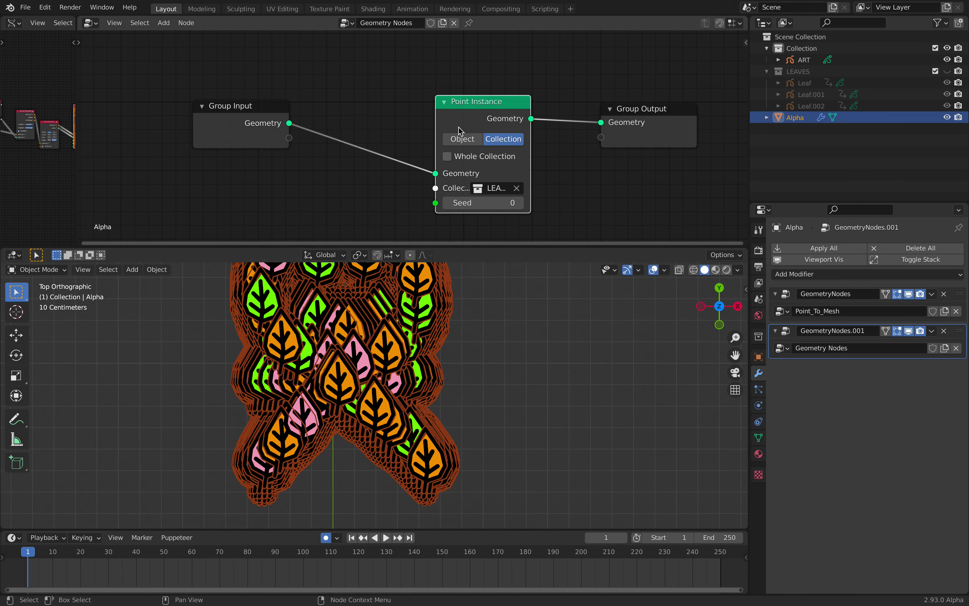
pyautogui.hscroll(-2, 458, 126)
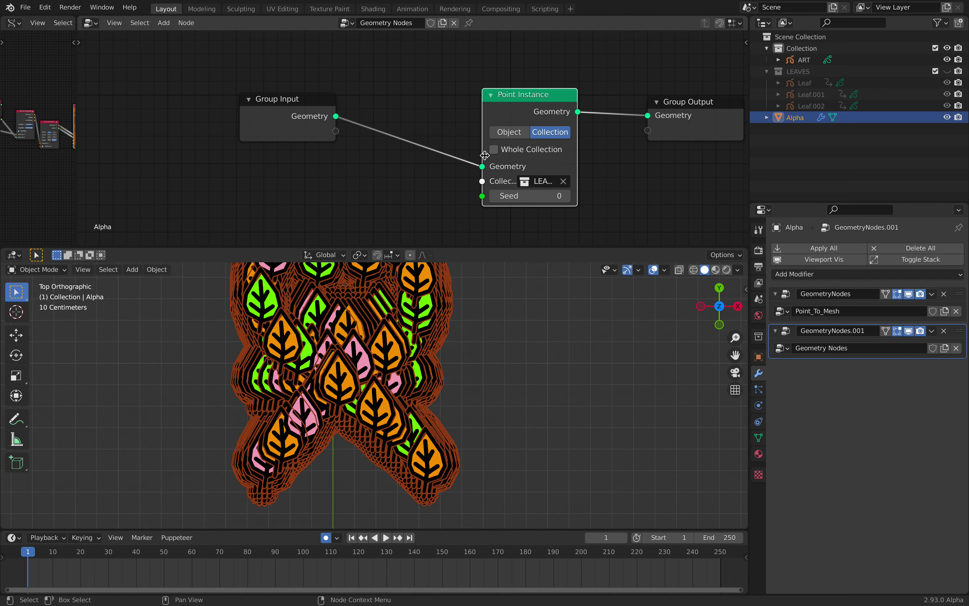
pyautogui.click(508, 133)
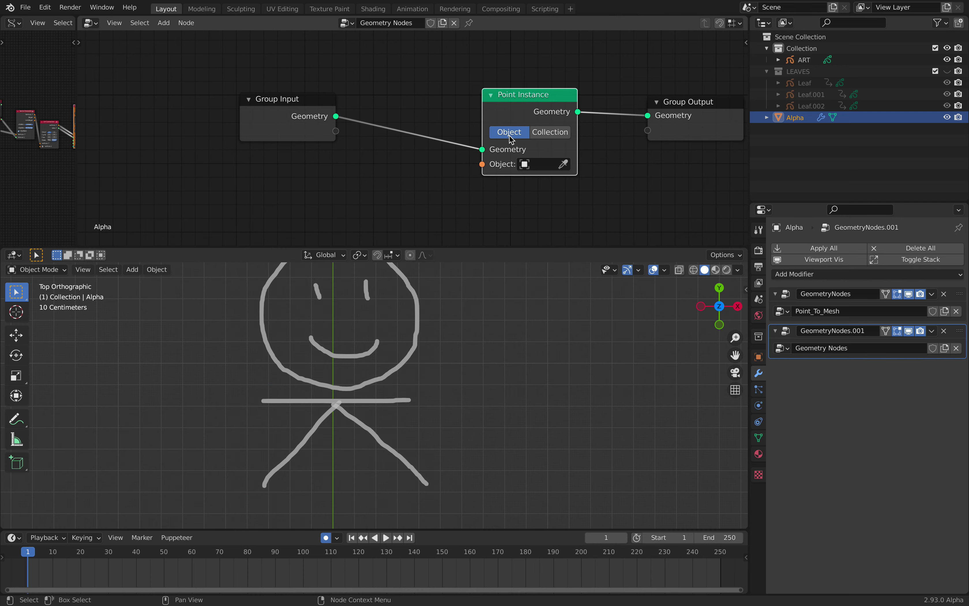
# Add a mesh plane to the scene at the world origin
pyautogui.scroll(-3, 467, 329)
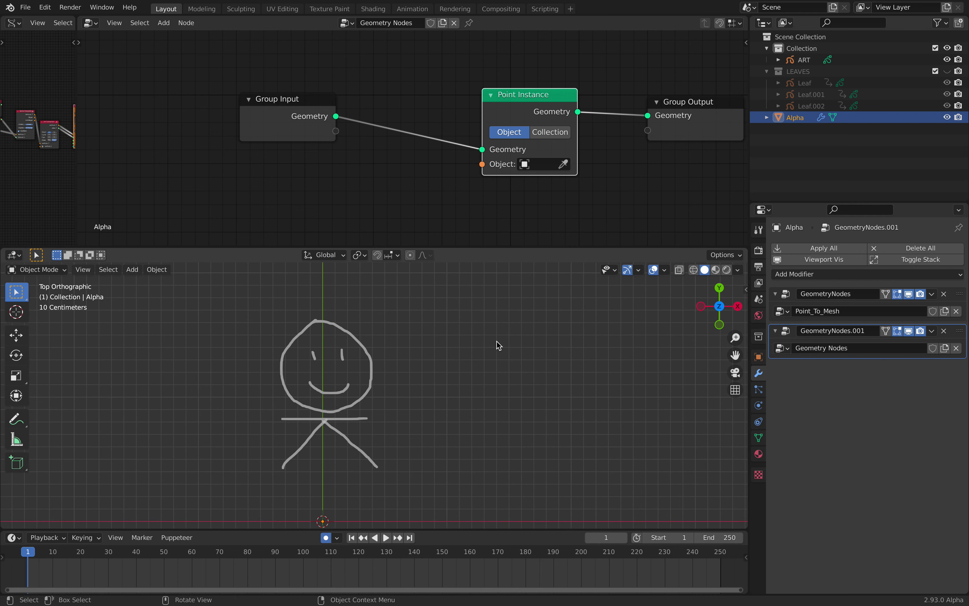
pyautogui.hotkey('shift', 'a')
pyautogui.moveTo(496, 343)
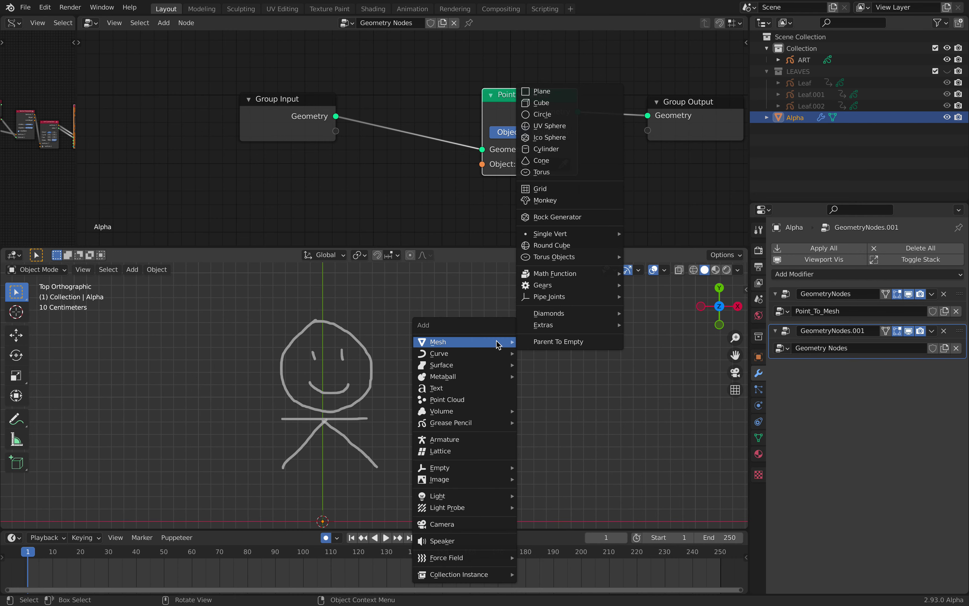
pyautogui.click(552, 97)
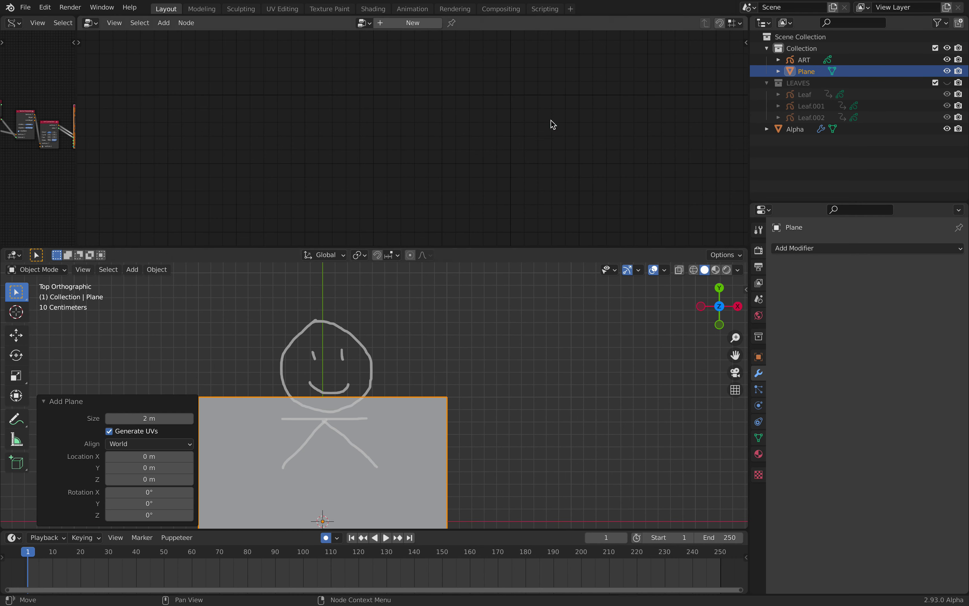
# Scale the plane's mesh down to about 0.16 in Edit Mode and return to Object Mode
pyautogui.scroll(-2, 521, 402)
pyautogui.press('Tab')
pyautogui.press('Tab')
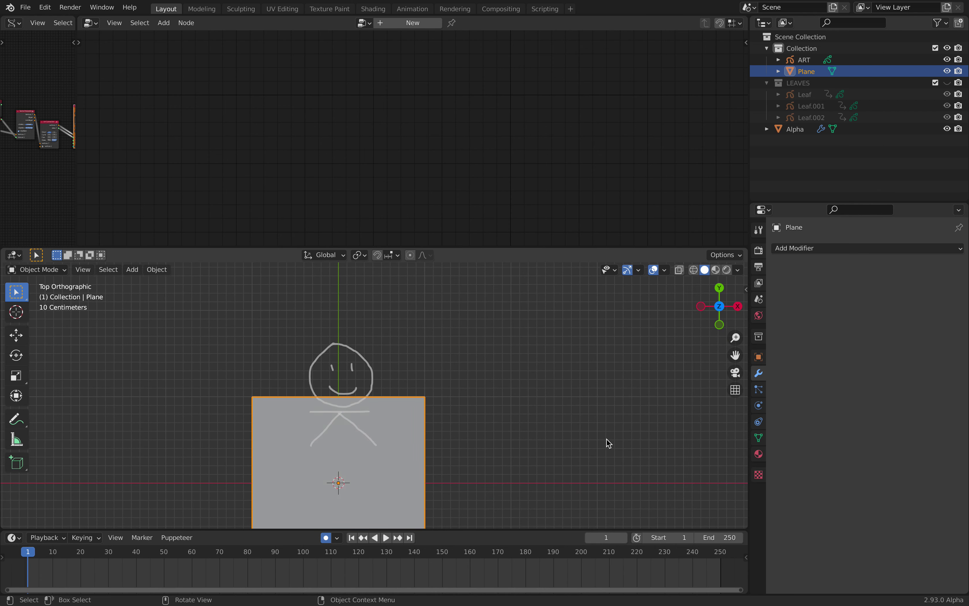
pyautogui.press('Tab')
pyautogui.press('s')
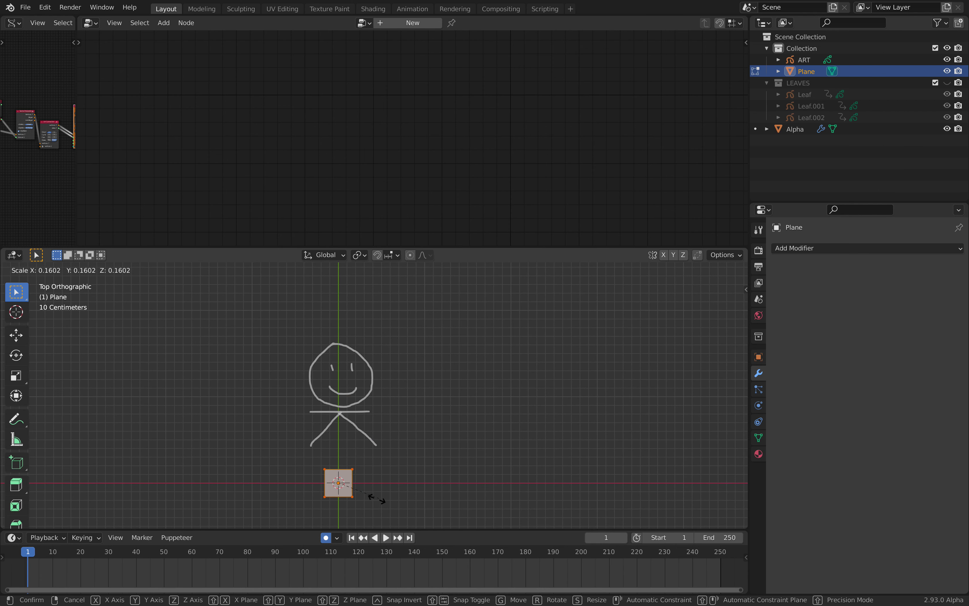
pyautogui.click(376, 498)
pyautogui.press('Tab')
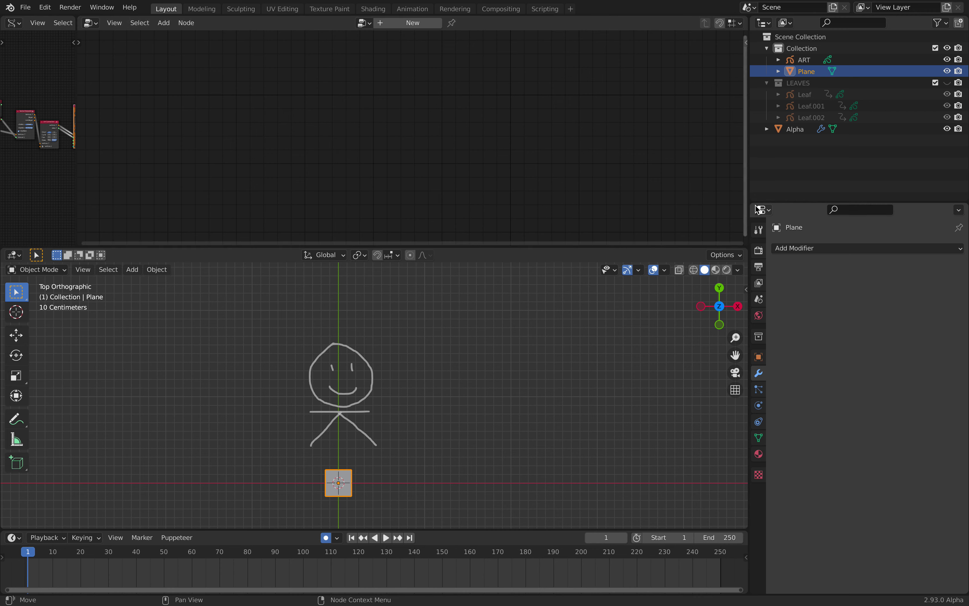
# Rename the plane object as instance_plane
pyautogui.doubleClick(856, 71)
pyautogui.write('instan')
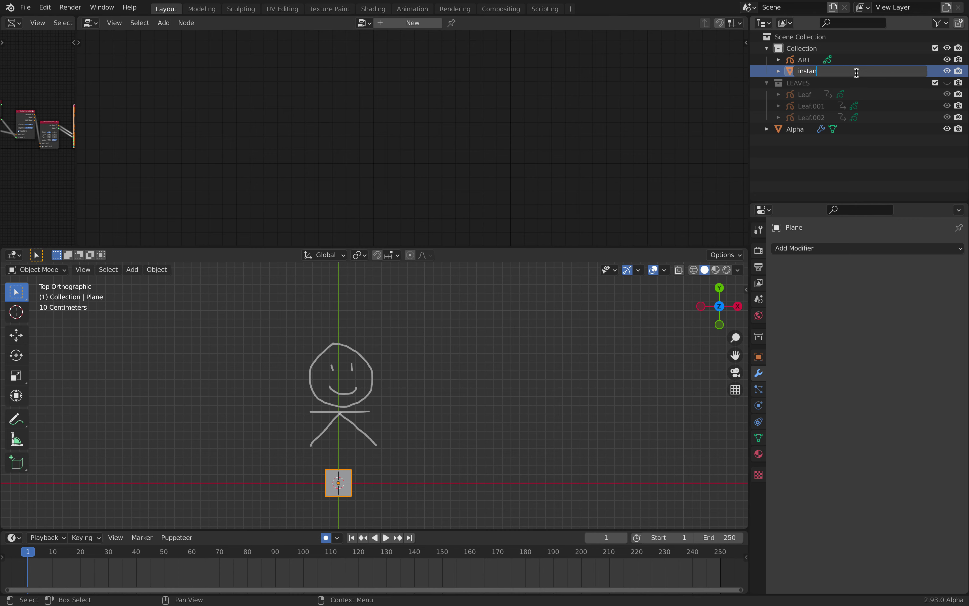
pyautogui.write('ce_plane')
pyautogui.press('Return')
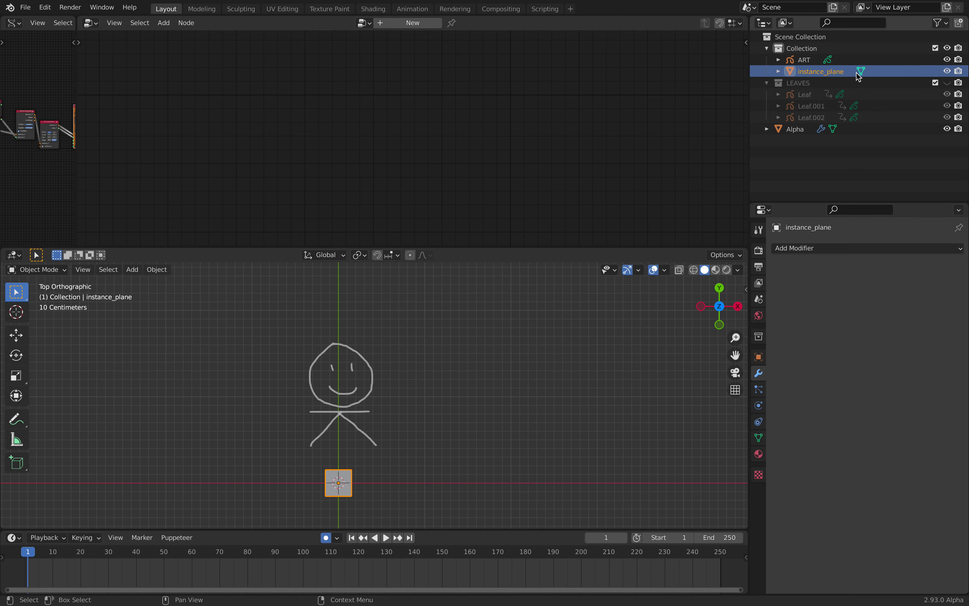
# Set instance_plane as the object of the Point Instance node on Alpha and save the file
pyautogui.click(799, 129)
pyautogui.click(529, 164)
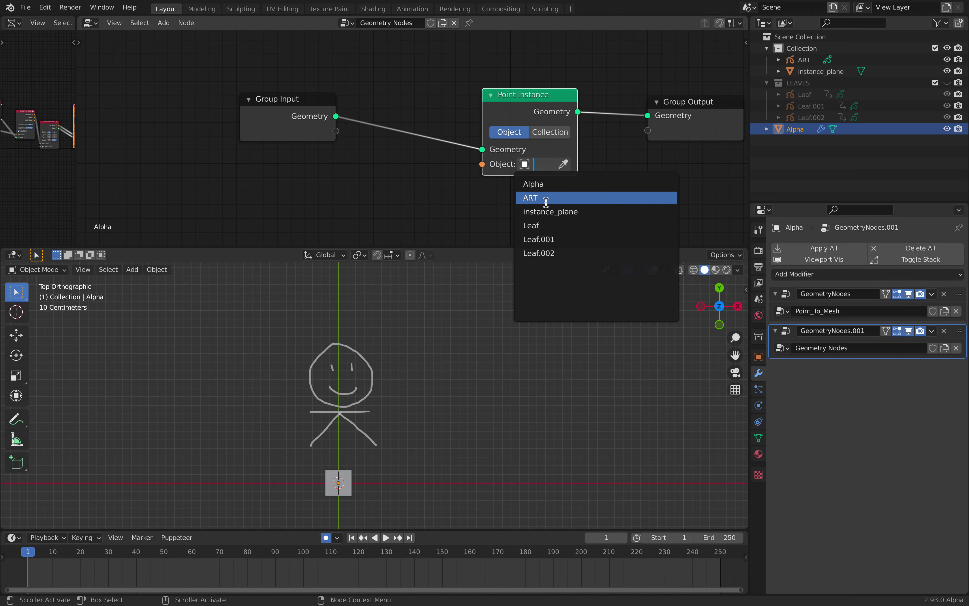
pyautogui.click(548, 212)
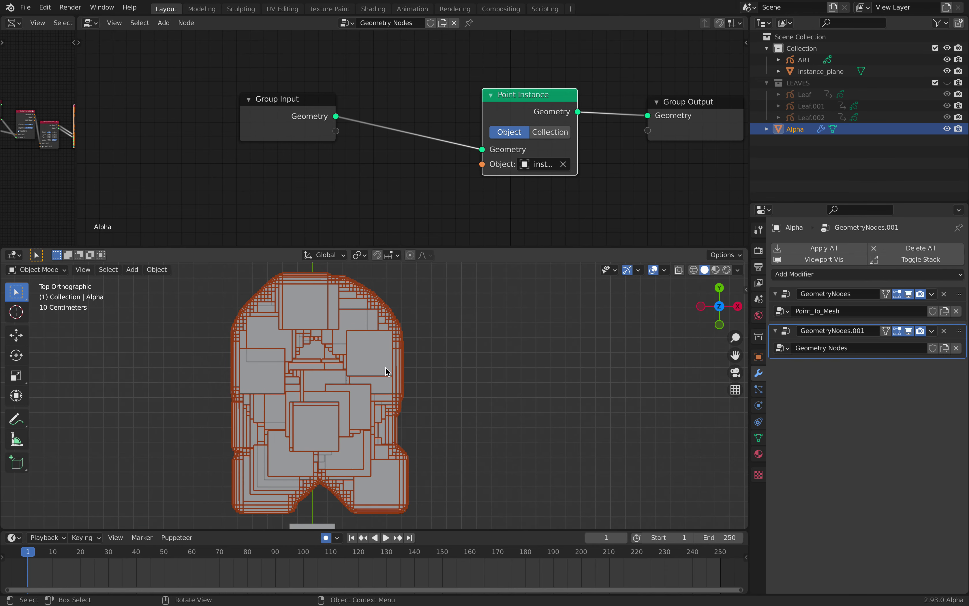
pyautogui.moveTo(410, 134); pyautogui.dragTo(419, 135, button='middle')
pyautogui.hotkey('ctrl', 's')
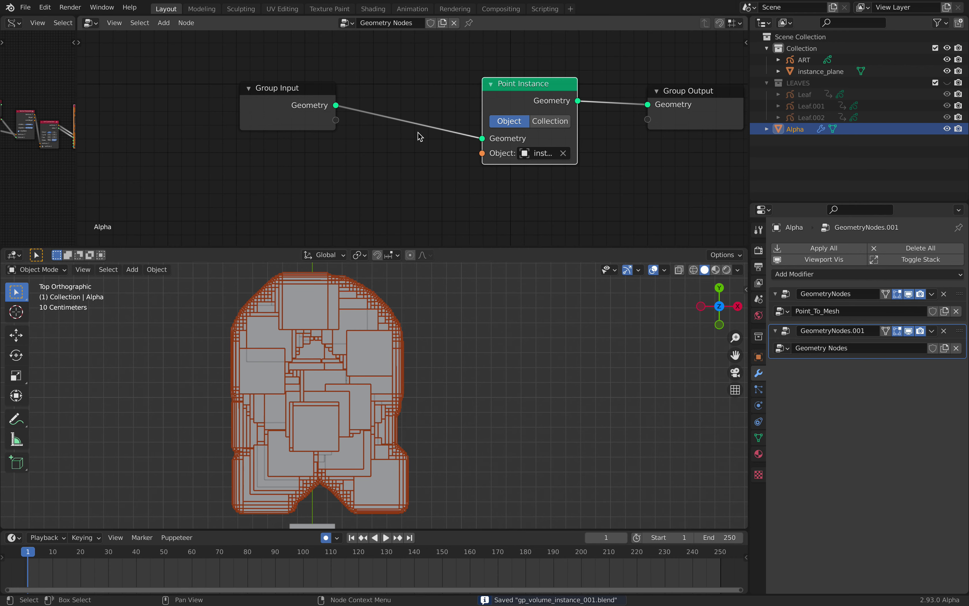
# Add a Point Scale node on the link between Group Input and Point Instance
pyautogui.hotkey('shift', 'a')
pyautogui.click(405, 47)
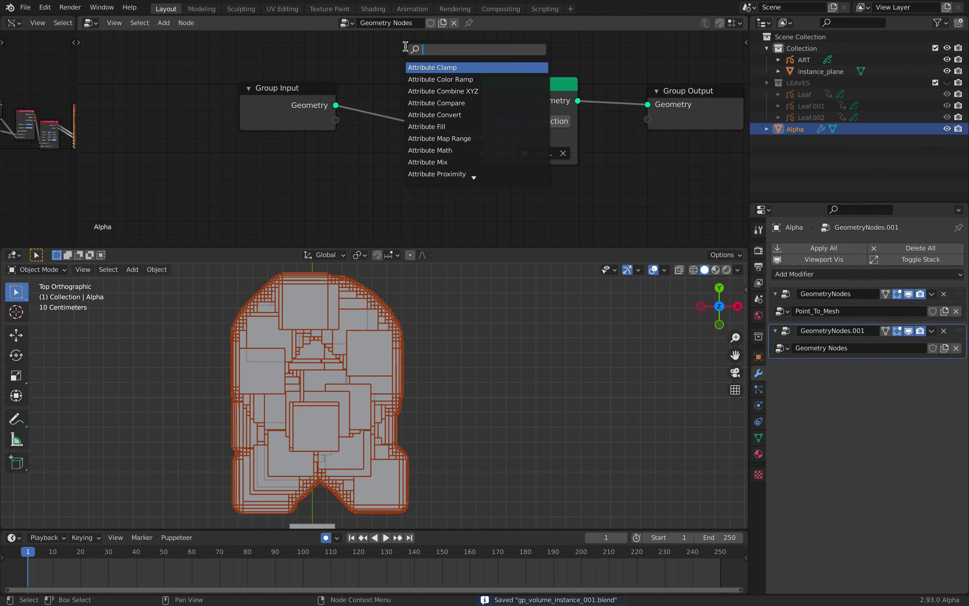
pyautogui.write('point')
pyautogui.press('Return')
pyautogui.click(406, 46)
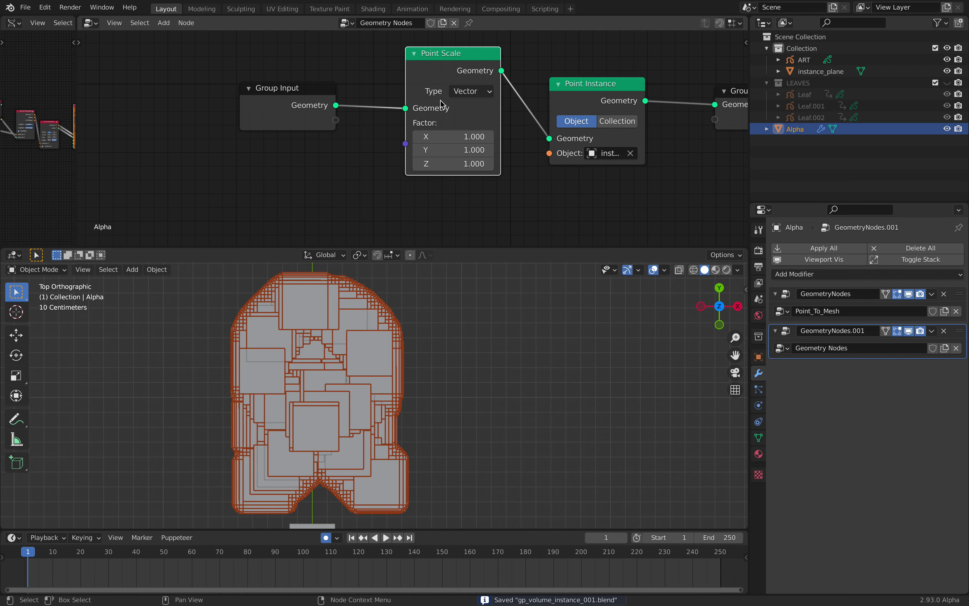
# Set the Point Scale factor to 0.2 on all three axes
pyautogui.keyDown('shift'); pyautogui.moveTo(457, 137); pyautogui.dragTo(313, 163); pyautogui.keyUp('shift')
pyautogui.moveTo(460, 135); pyautogui.dragTo(461, 163)
pyautogui.write('0.2')
pyautogui.press('Return')
# Add a Value node, connect it to the Point Scale factor and set it to 0.1
pyautogui.moveTo(452, 53); pyautogui.dragTo(465, 55)
pyautogui.moveTo(401, 193); pyautogui.dragTo(432, 149, button='middle')
pyautogui.hotkey('shift', 'a')
pyautogui.click(394, 151)
pyautogui.click(395, 150)
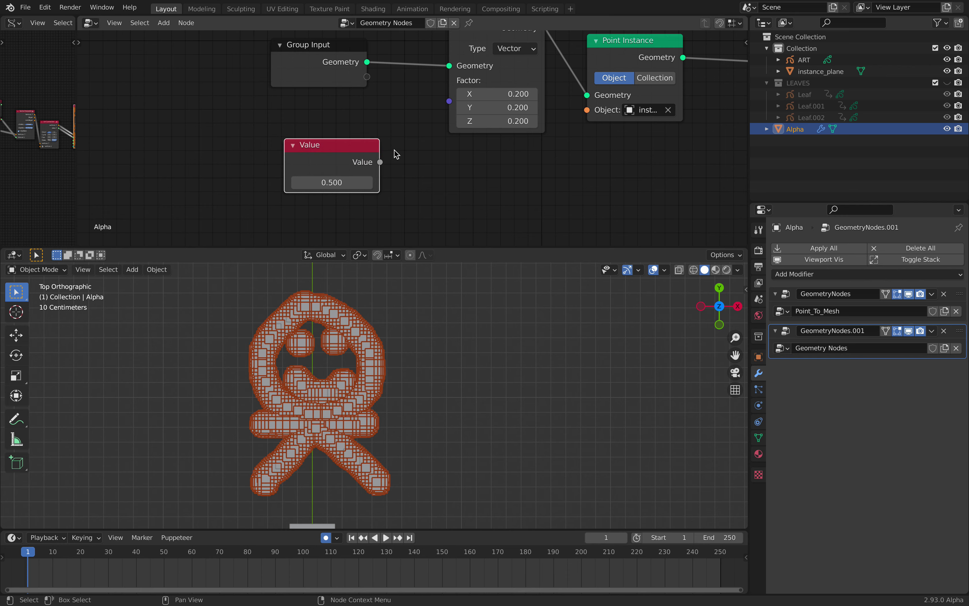
pyautogui.moveTo(380, 162); pyautogui.dragTo(449, 101)
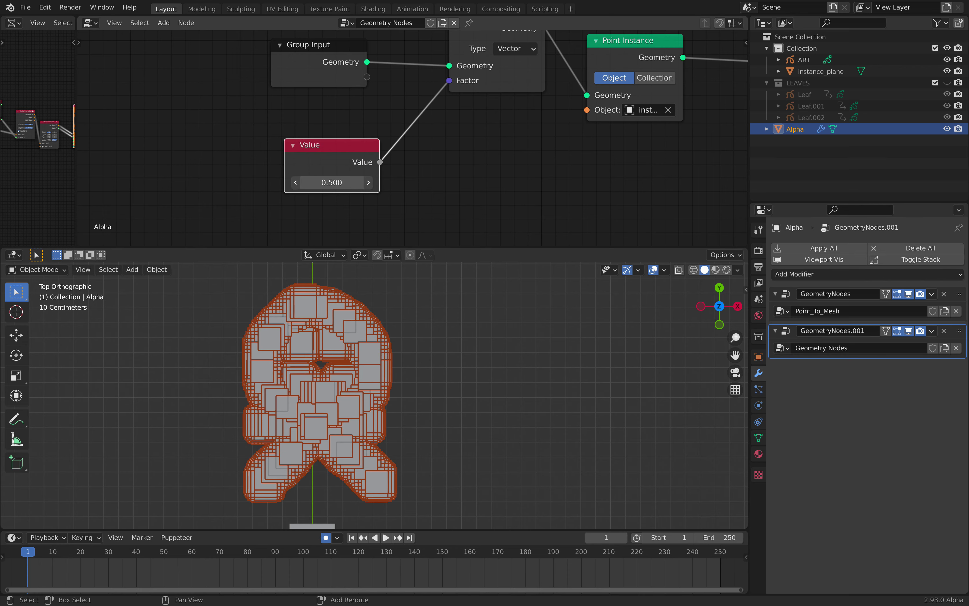
pyautogui.moveTo(340, 183); pyautogui.dragTo(296, 182)
pyautogui.moveTo(347, 164); pyautogui.dragTo(368, 185)
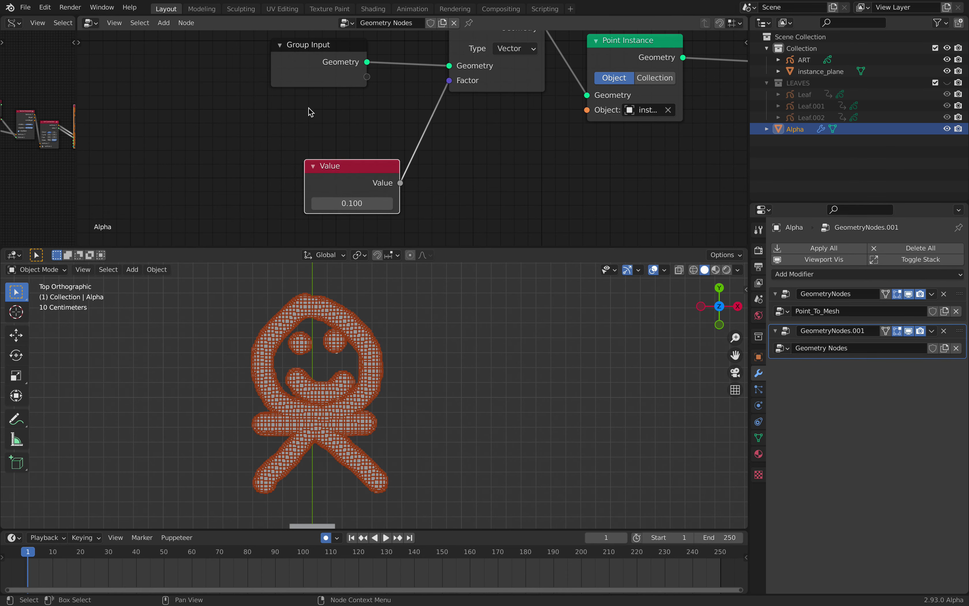
# Add an Align Rotation to Vector node on the link between Group Input and Point Scale
pyautogui.scroll(-1, 309, 108)
pyautogui.moveTo(319, 45); pyautogui.dragTo(252, 105)
pyautogui.hotkey('shift', 'a')
pyautogui.click(395, 121)
pyautogui.moveTo(595, 62); pyautogui.dragTo(594, 87)
pyautogui.moveTo(748, 193); pyautogui.dragTo(778, 193)
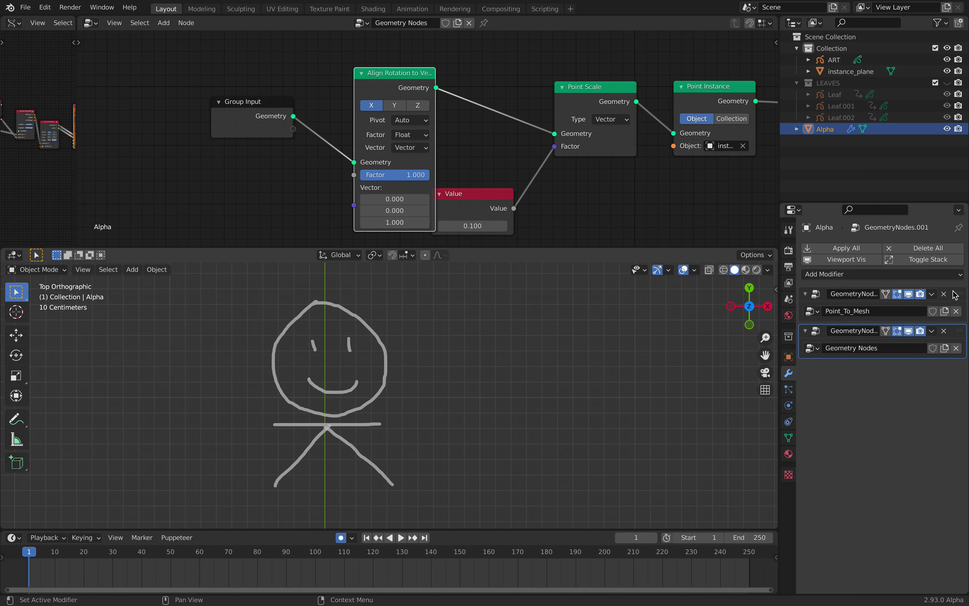
# Set the Align Rotation to Vector node to align the Z axis to the normal attribute
pyautogui.moveTo(353, 176); pyautogui.dragTo(365, 157, button='middle')
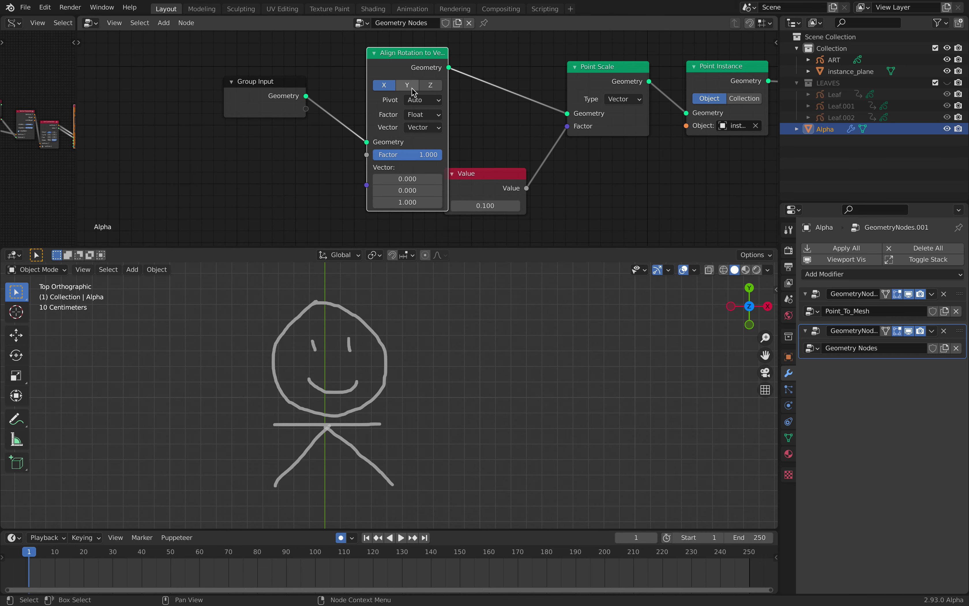
pyautogui.click(417, 126)
pyautogui.click(422, 141)
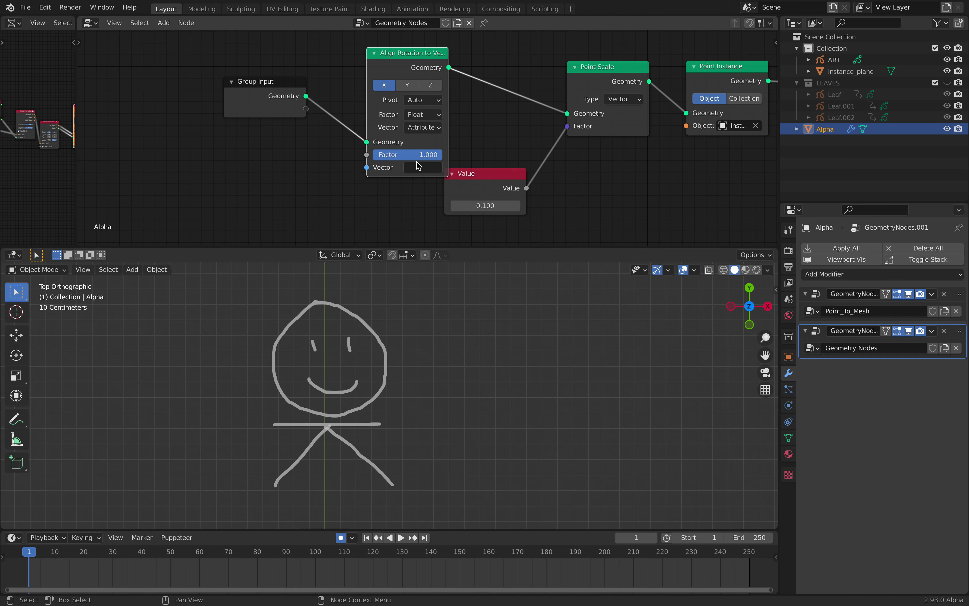
pyautogui.click(416, 167)
pyautogui.click(427, 231)
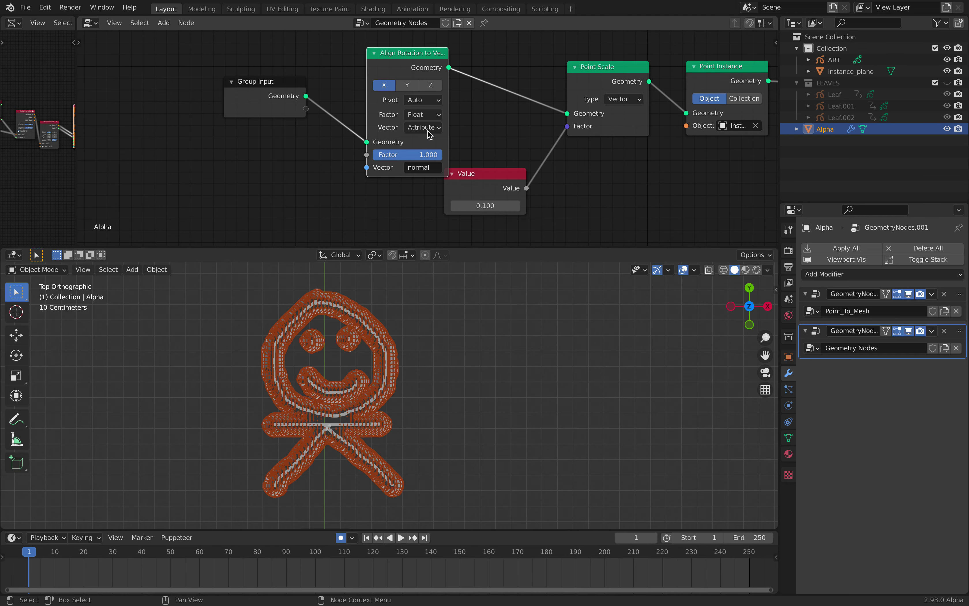
pyautogui.click(430, 84)
# Space out the Align Rotation to Vector, Value and Point Instance nodes in the node tree
pyautogui.moveTo(396, 55); pyautogui.dragTo(380, 57)
pyautogui.scroll(4, 401, 356)
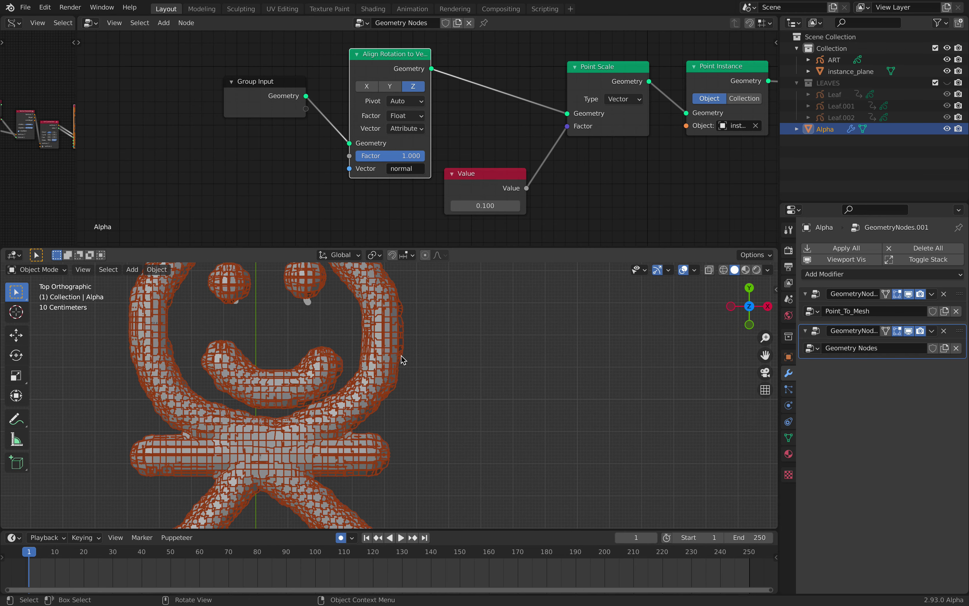
pyautogui.keyDown('shift'); pyautogui.moveTo(411, 359); pyautogui.dragTo(440, 362, button='middle'); pyautogui.keyUp('shift')
pyautogui.moveTo(478, 179); pyautogui.dragTo(488, 184, button='middle')
pyautogui.moveTo(488, 185); pyautogui.dragTo(495, 178)
pyautogui.scroll(-1, 506, 166)
pyautogui.moveTo(506, 167); pyautogui.dragTo(430, 176, button='middle')
pyautogui.moveTo(650, 92); pyautogui.dragTo(671, 97)
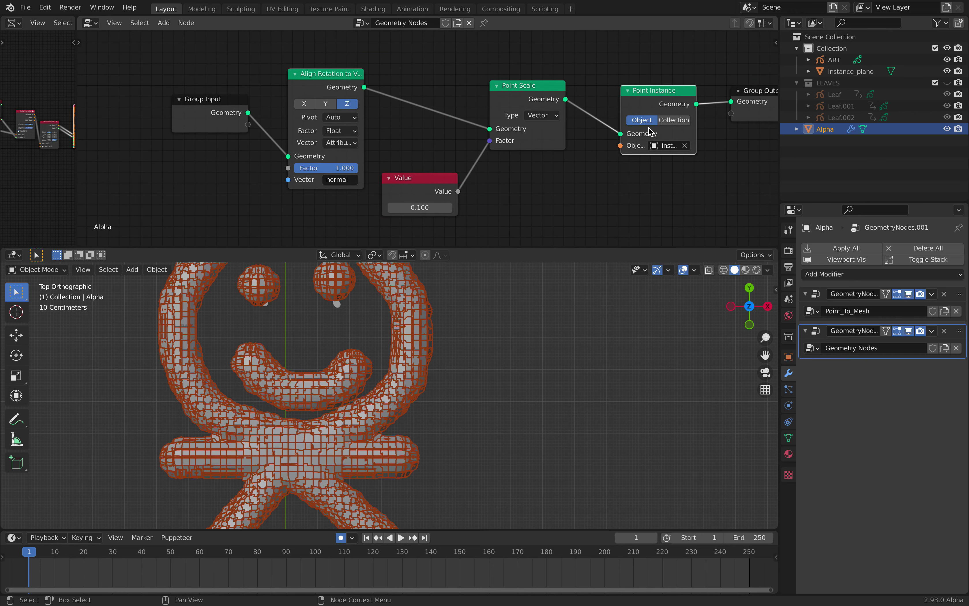
# Try the Point Instance node with the LEAVES collection on the aligned points and switch it back to Object
pyautogui.scroll(-2, 496, 379)
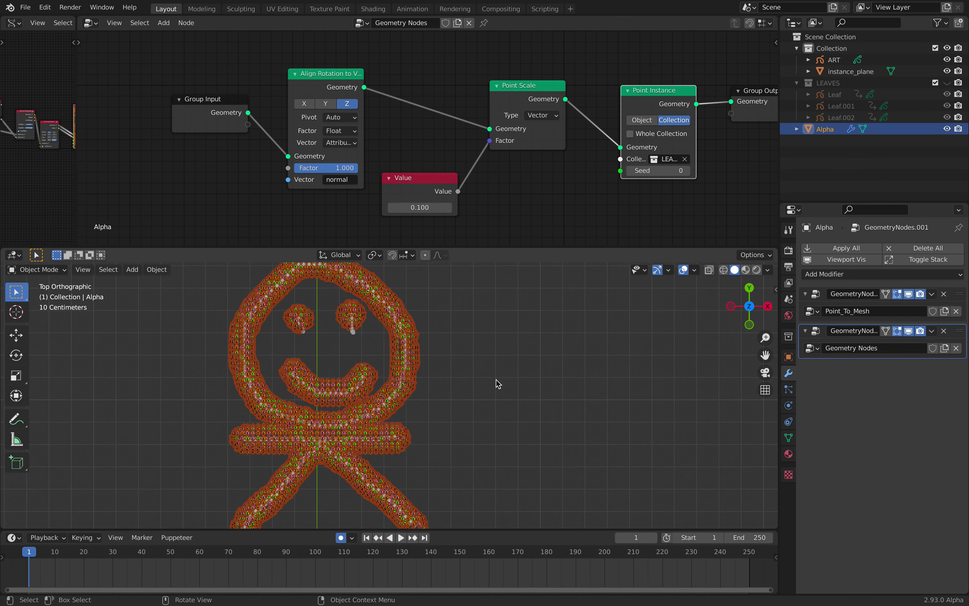
pyautogui.click(461, 389)
pyautogui.keyDown('shift'); pyautogui.moveTo(491, 371); pyautogui.dragTo(531, 353, button='middle'); pyautogui.keyUp('shift')
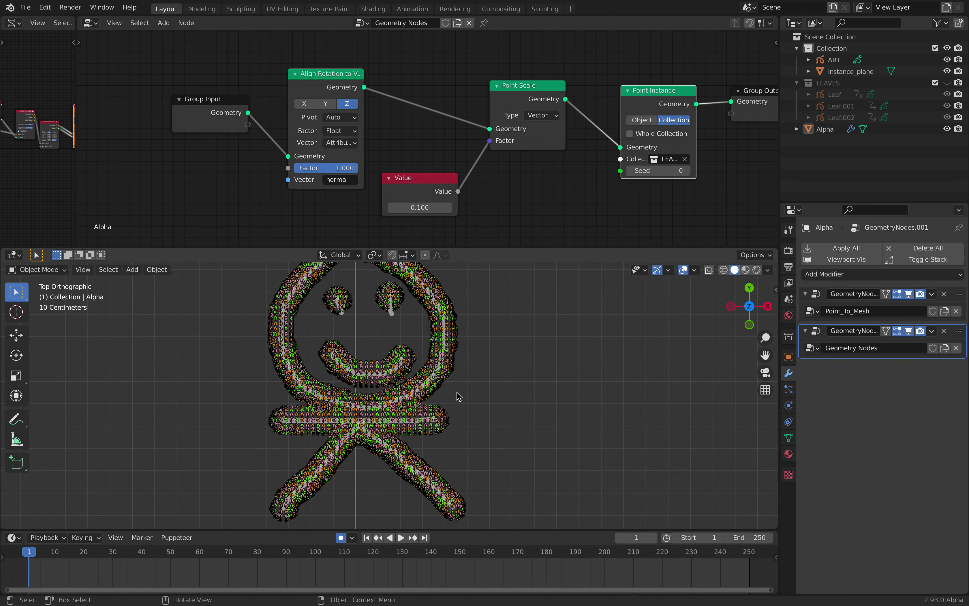
pyautogui.scroll(3, 459, 396)
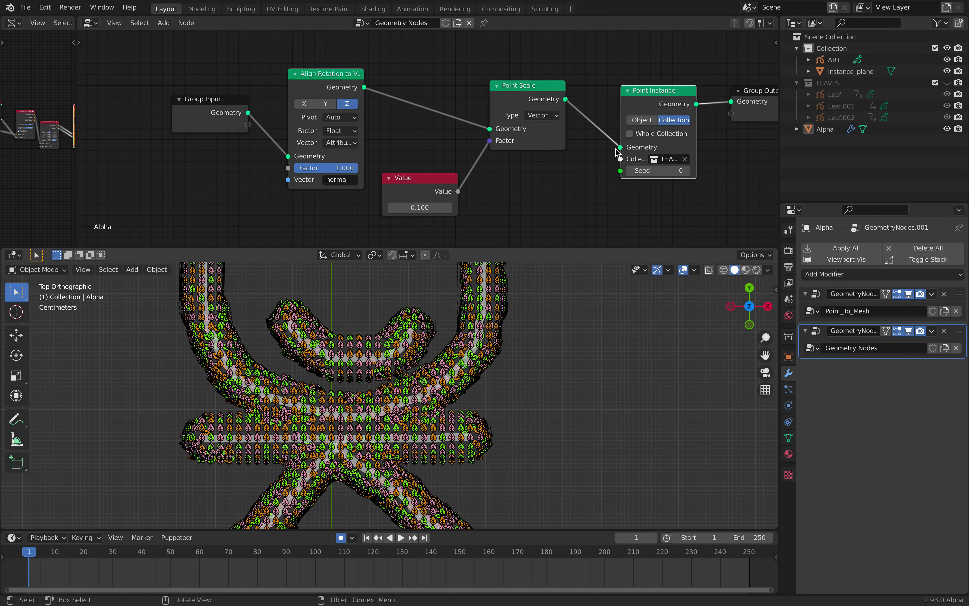
pyautogui.click(637, 120)
# Set the Value node driving the point scale to 0.25 and save the file
pyautogui.doubleClick(427, 205)
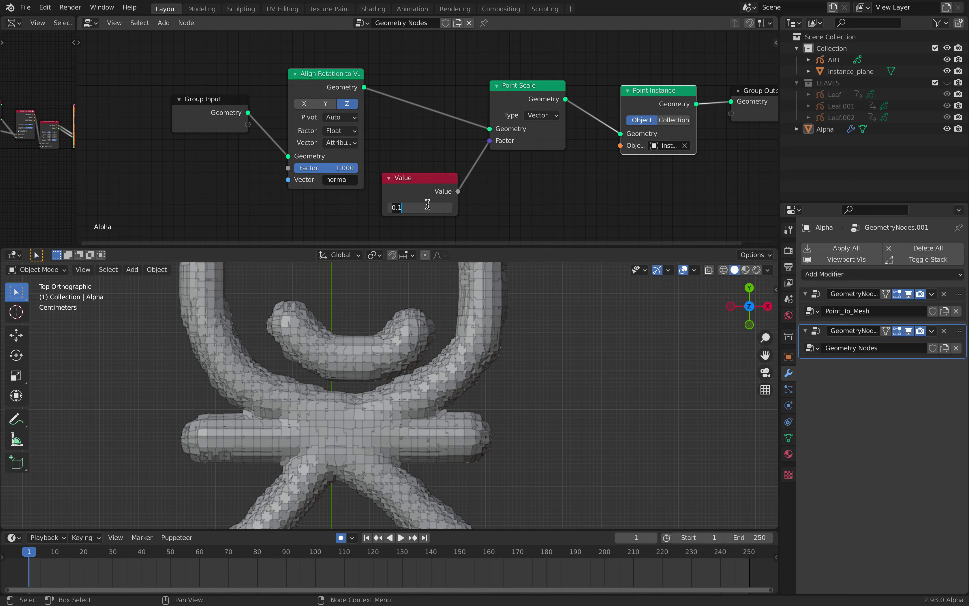
pyautogui.write('0.25')
pyautogui.press('Return')
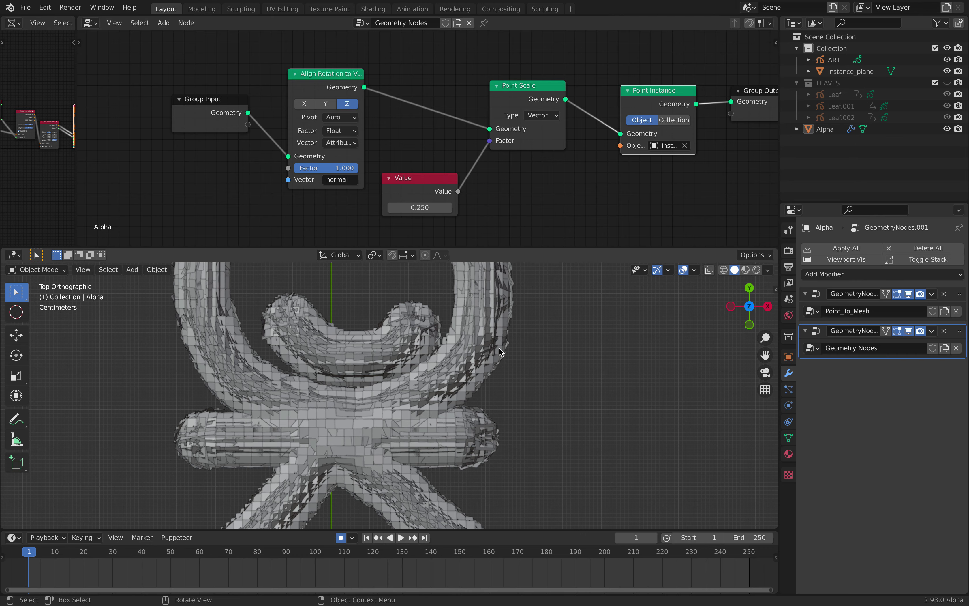
pyautogui.scroll(-2, 512, 352)
pyautogui.hotkey('ctrl', 's')
pyautogui.scroll(-2, 504, 351)
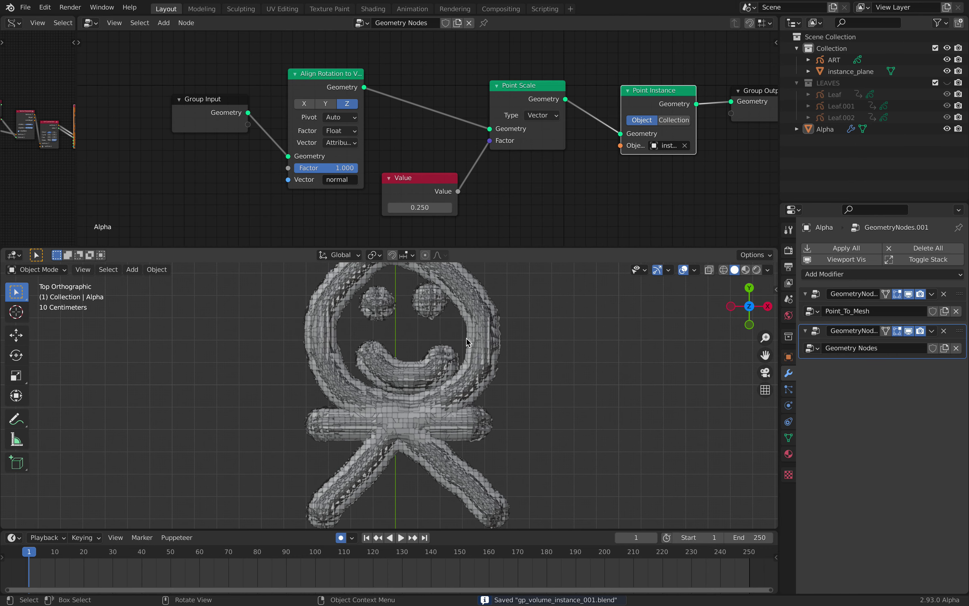
# Make room before Group Output and add a Transform node on its link from Point Instance
pyautogui.moveTo(503, 349); pyautogui.dragTo(399, 342, button='middle')
pyautogui.scroll(-2, 476, 321)
pyautogui.moveTo(571, 132); pyautogui.dragTo(442, 141, button='middle')
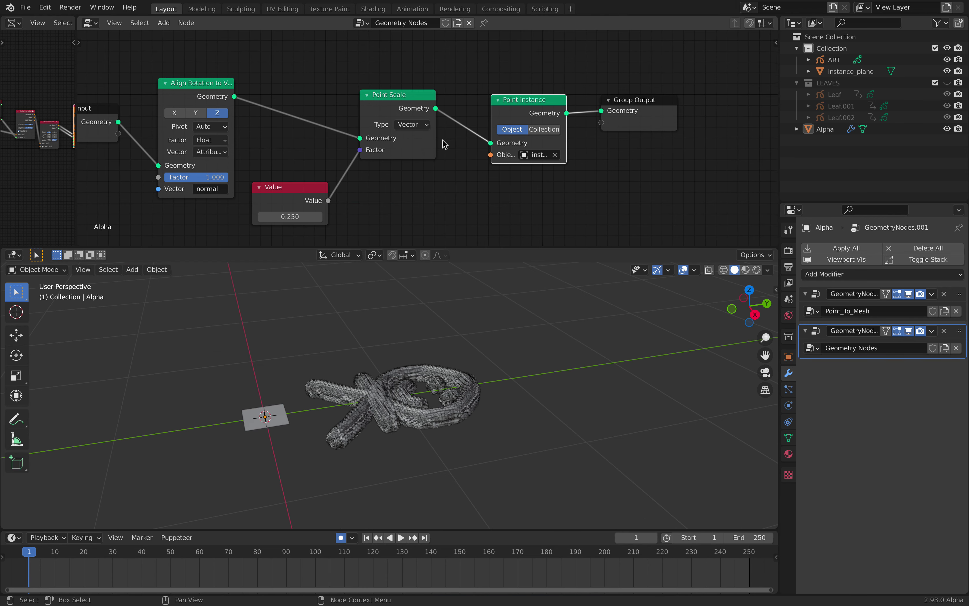
pyautogui.scroll(-1, 617, 114)
pyautogui.moveTo(619, 113); pyautogui.dragTo(535, 126, button='middle')
pyautogui.moveTo(536, 131); pyautogui.dragTo(611, 127)
pyautogui.hotkey('shift', 'a')
pyautogui.click(511, 100)
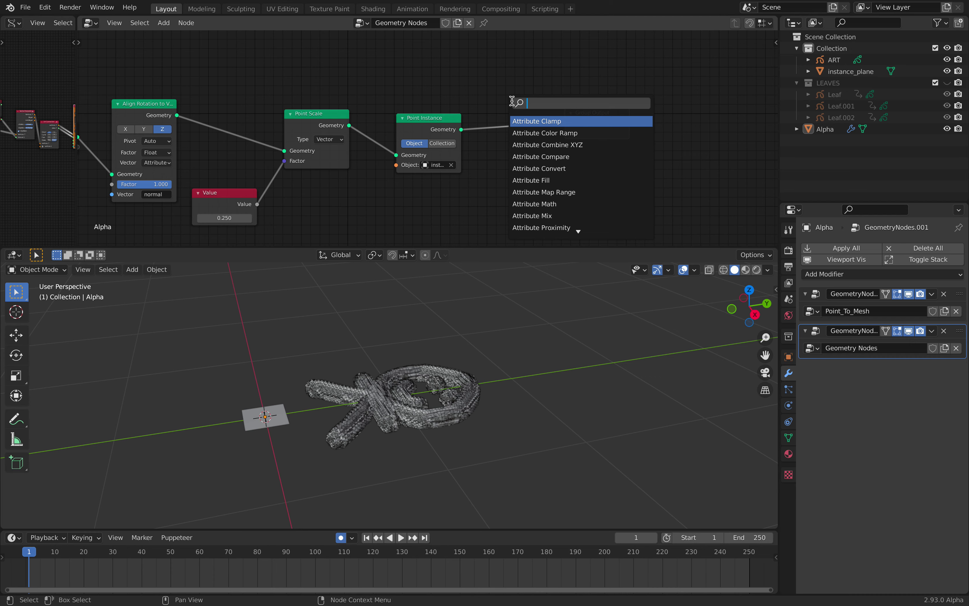
pyautogui.write('tran')
pyautogui.press('Return')
pyautogui.click(477, 82)
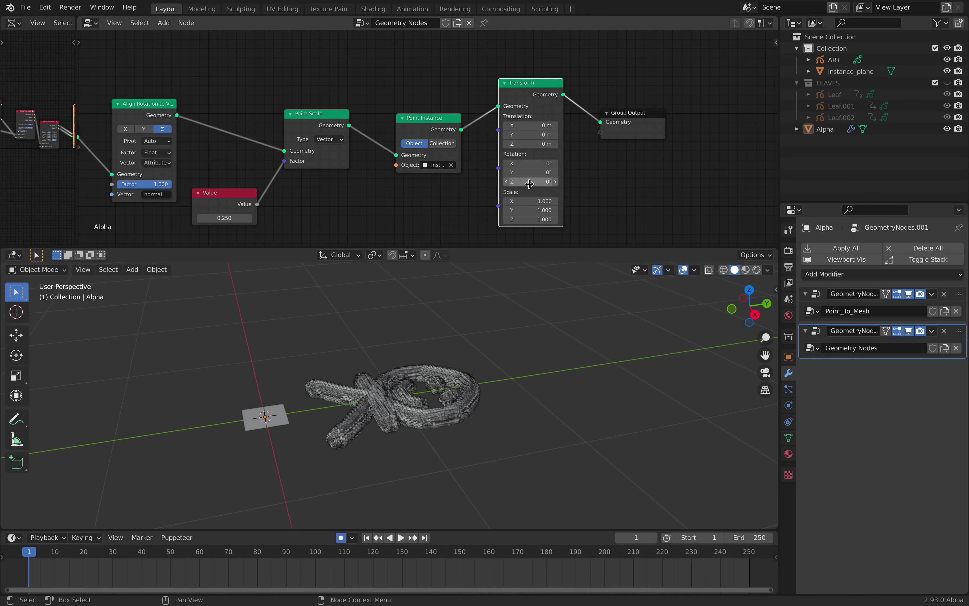
# Set the Transform node's X rotation to 90° to stand the figure upright
pyautogui.moveTo(528, 163); pyautogui.dragTo(561, 162)
pyautogui.click(527, 163)
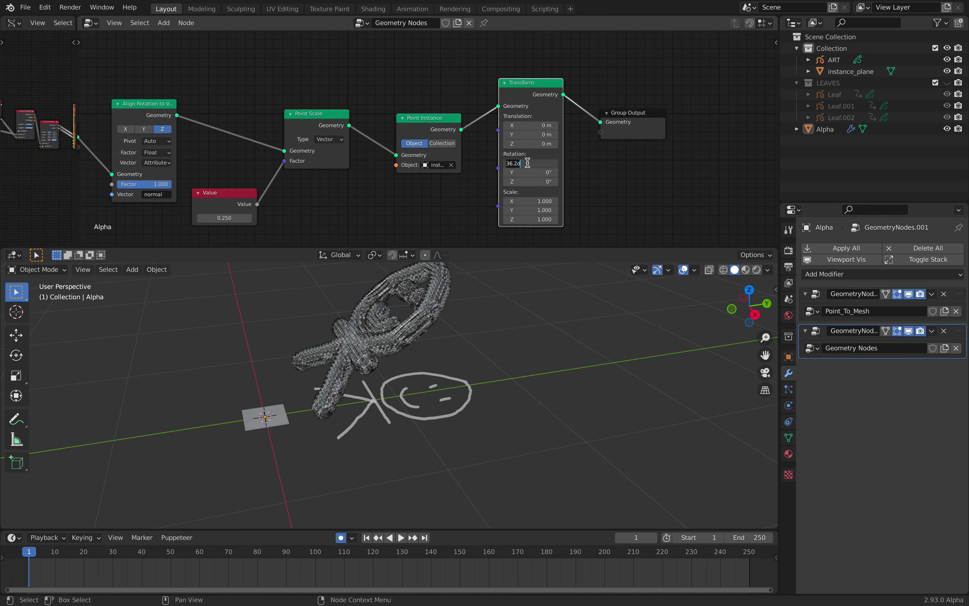
pyautogui.write('90')
pyautogui.press('Return')
pyautogui.moveTo(522, 288); pyautogui.dragTo(520, 316, button='middle')
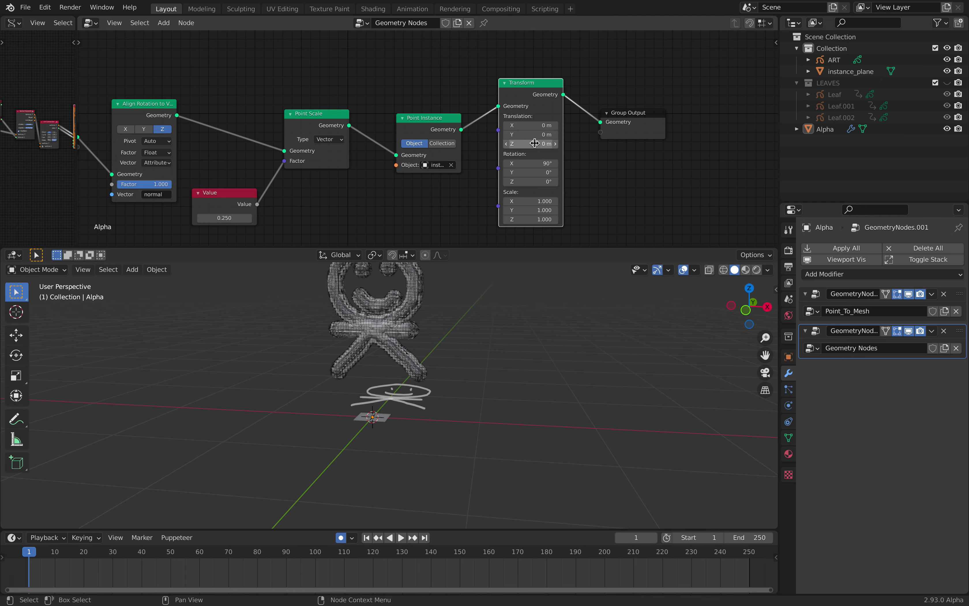
# Lower the figure with a Transform Z translation of about -0.38 m and save the file
pyautogui.moveTo(535, 143); pyautogui.dragTo(518, 143)
pyautogui.moveTo(510, 337); pyautogui.dragTo(440, 392, button='middle')
pyautogui.scroll(4, 479, 395)
pyautogui.hotkey('ctrl', 's')
# Move the Transform, Group Output and Point Instance nodes further apart
pyautogui.moveTo(491, 180); pyautogui.dragTo(493, 176, button='middle')
pyautogui.moveTo(537, 78); pyautogui.dragTo(582, 75)
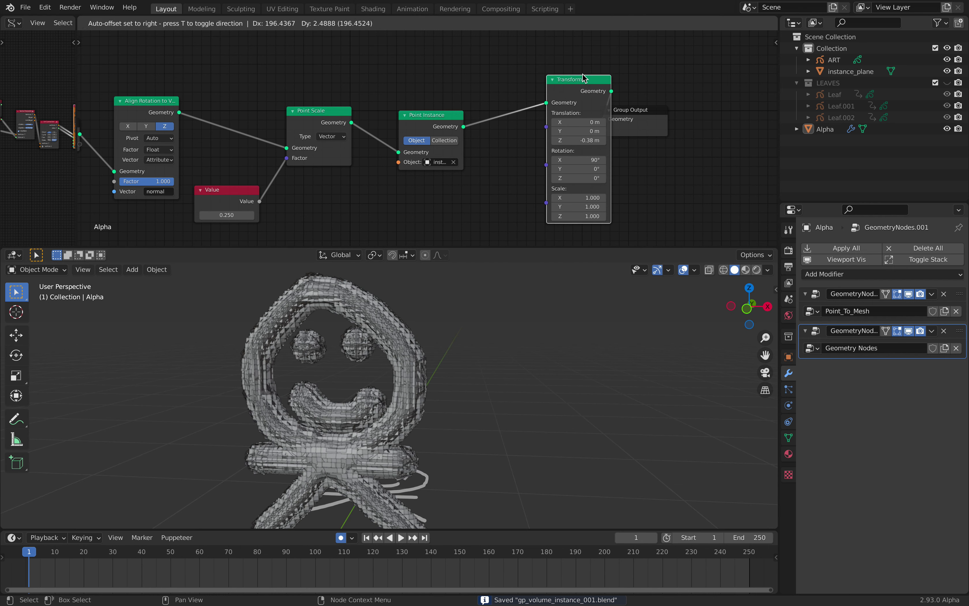
pyautogui.moveTo(654, 111); pyautogui.dragTo(707, 116)
pyautogui.moveTo(564, 86); pyautogui.dragTo(576, 89)
pyautogui.moveTo(421, 118); pyautogui.dragTo(459, 113)
pyautogui.moveTo(354, 119); pyautogui.dragTo(457, 115, button='middle')
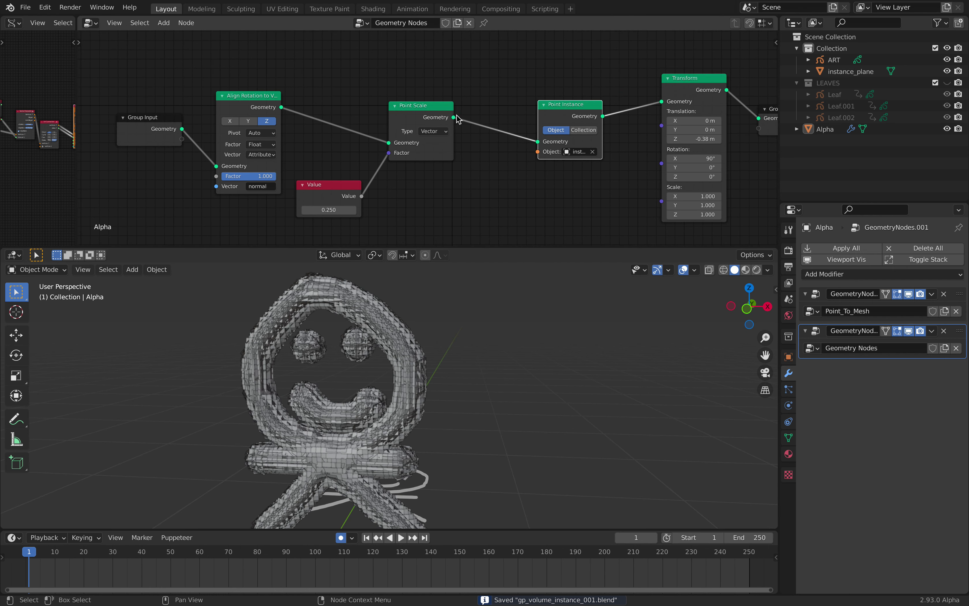
# Rearrange the Point Scale, Value, Align Rotation to Vector and Group Input nodes, leaving a wide gap before Point Scale
pyautogui.moveTo(425, 117); pyautogui.dragTo(446, 119)
pyautogui.moveTo(378, 129); pyautogui.dragTo(452, 120, button='middle')
pyautogui.moveTo(402, 186); pyautogui.dragTo(434, 194)
pyautogui.moveTo(321, 107); pyautogui.dragTo(394, 108, button='middle')
pyautogui.moveTo(394, 108); pyautogui.dragTo(365, 102)
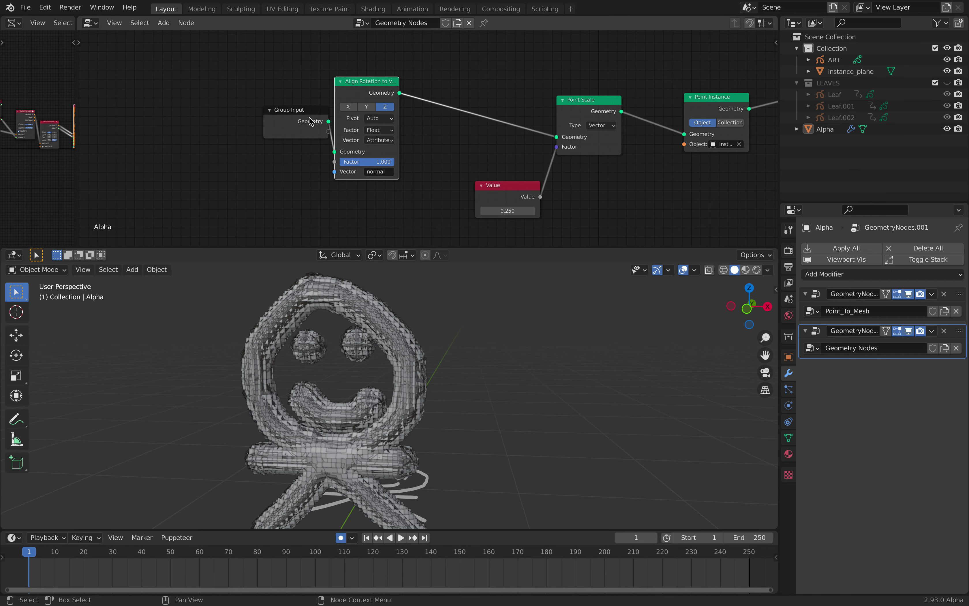
pyautogui.moveTo(308, 117); pyautogui.dragTo(274, 113)
pyautogui.scroll(3, 401, 417)
pyautogui.moveTo(401, 417); pyautogui.dragTo(395, 415, button='middle')
pyautogui.scroll(-3, 395, 404)
pyautogui.keyDown('shift'); pyautogui.moveTo(400, 375); pyautogui.dragTo(392, 383, button='middle'); pyautogui.keyUp('shift')
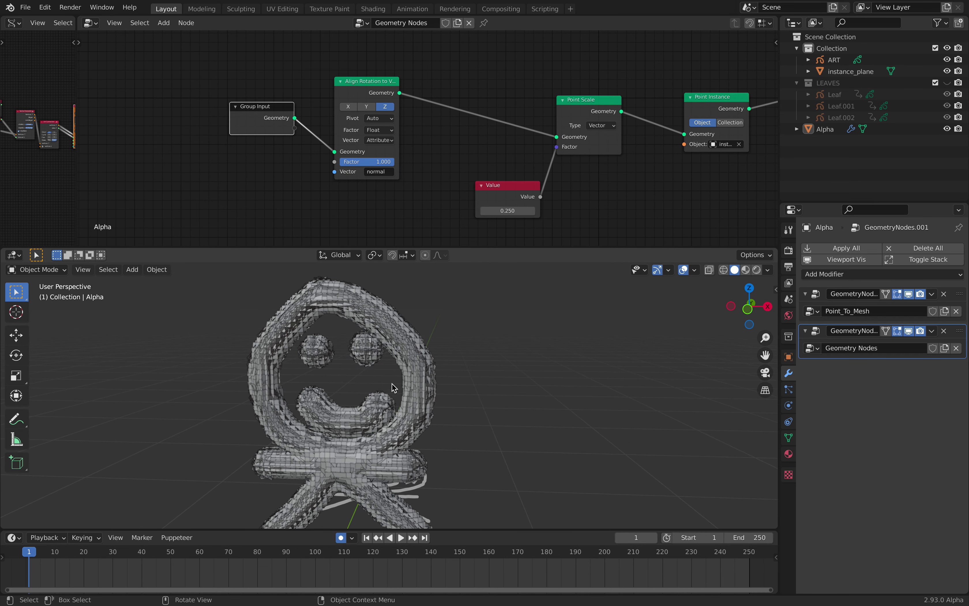
pyautogui.scroll(1, 405, 156)
pyautogui.moveTo(365, 74); pyautogui.dragTo(348, 73)
pyautogui.scroll(1, 376, 148)
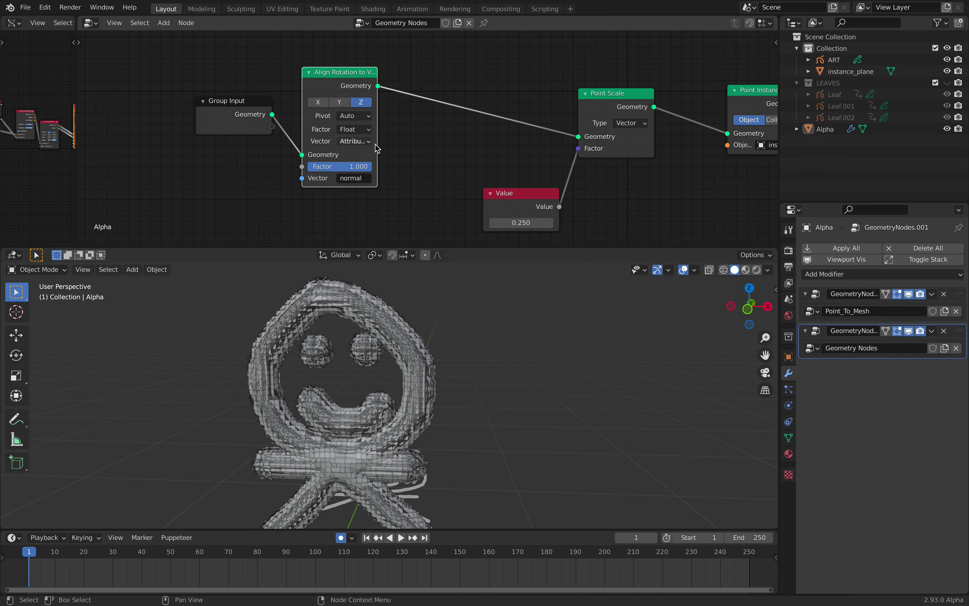
# Add an Attribute Randomize node on the link between Align Rotation to Vector and Point Scale
pyautogui.moveTo(376, 149); pyautogui.dragTo(385, 160, button='middle')
pyautogui.scroll(1, 414, 143)
pyautogui.hotkey('shift', 'a')
pyautogui.write('ran')
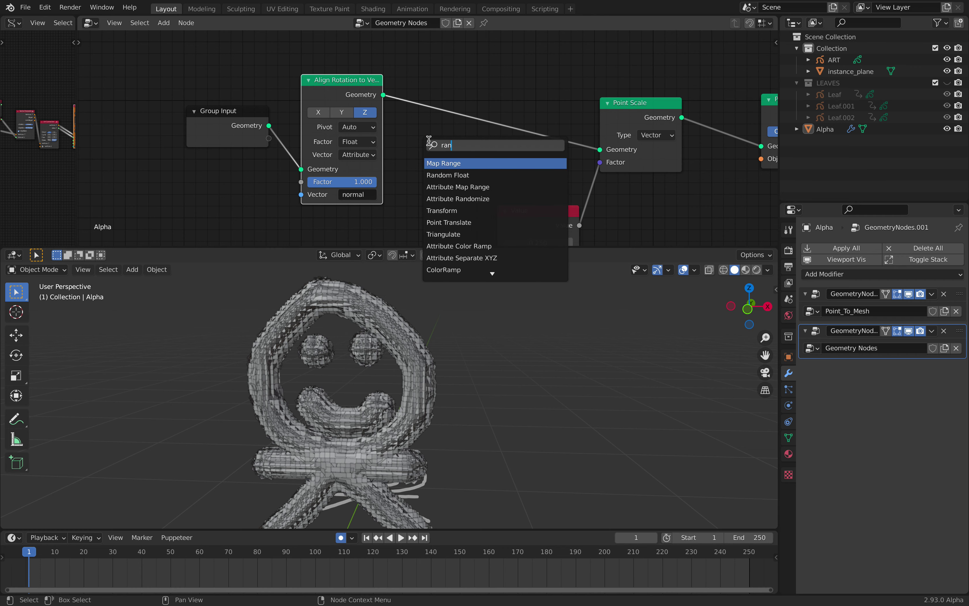
pyautogui.write('domize')
pyautogui.press('Return')
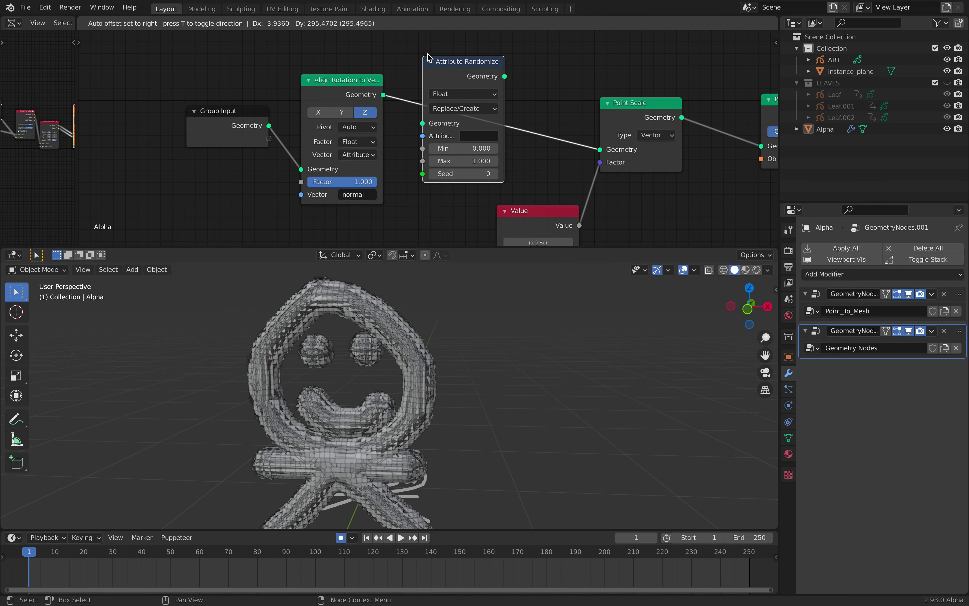
pyautogui.click(434, 54)
pyautogui.scroll(3, 477, 112)
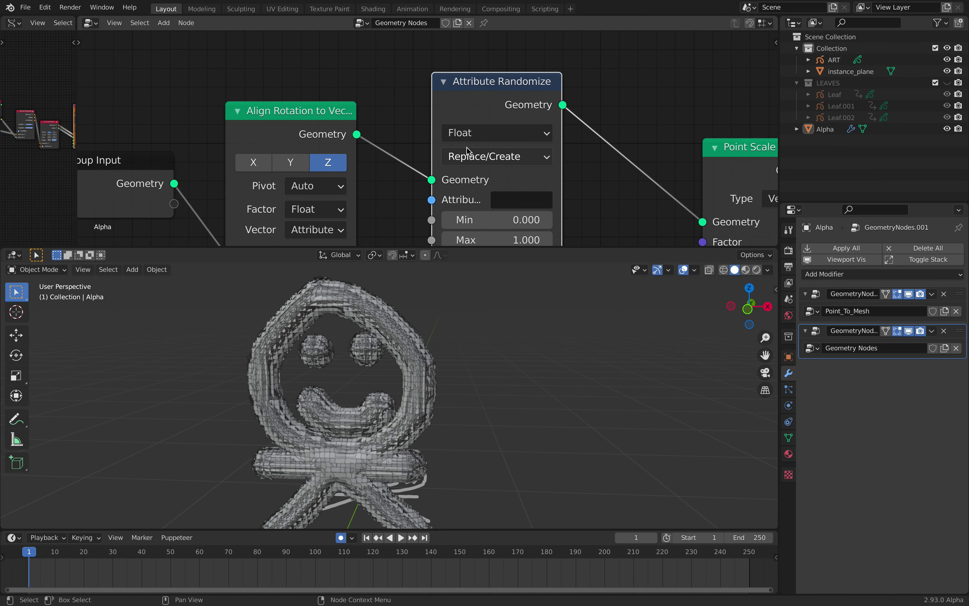
# Set the Attribute Randomize node's operation to Add and its attribute to rotation
pyautogui.moveTo(597, 164); pyautogui.dragTo(575, 130, button='middle')
pyautogui.click(500, 123)
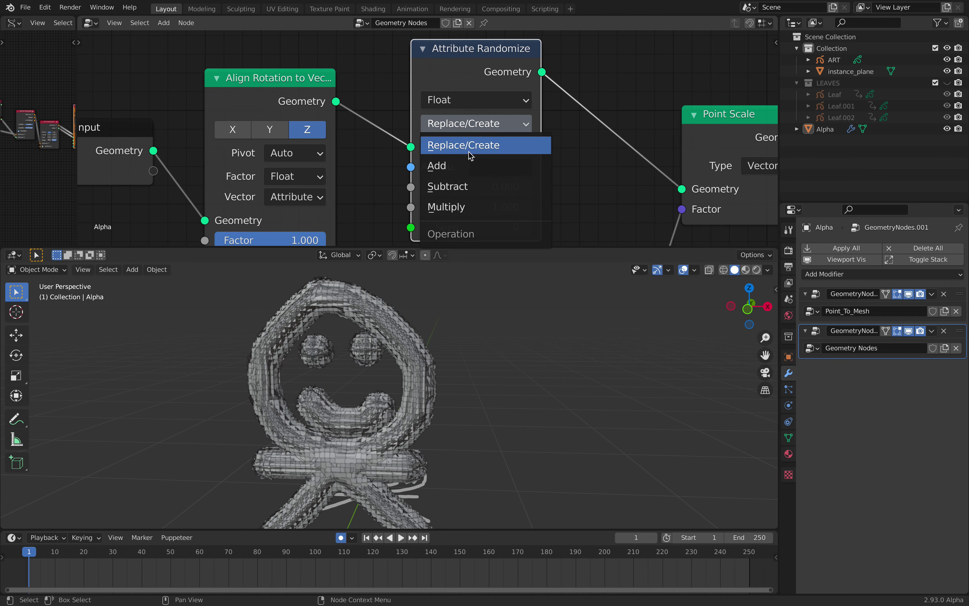
pyautogui.click(526, 164)
pyautogui.click(519, 161)
pyautogui.write('rota')
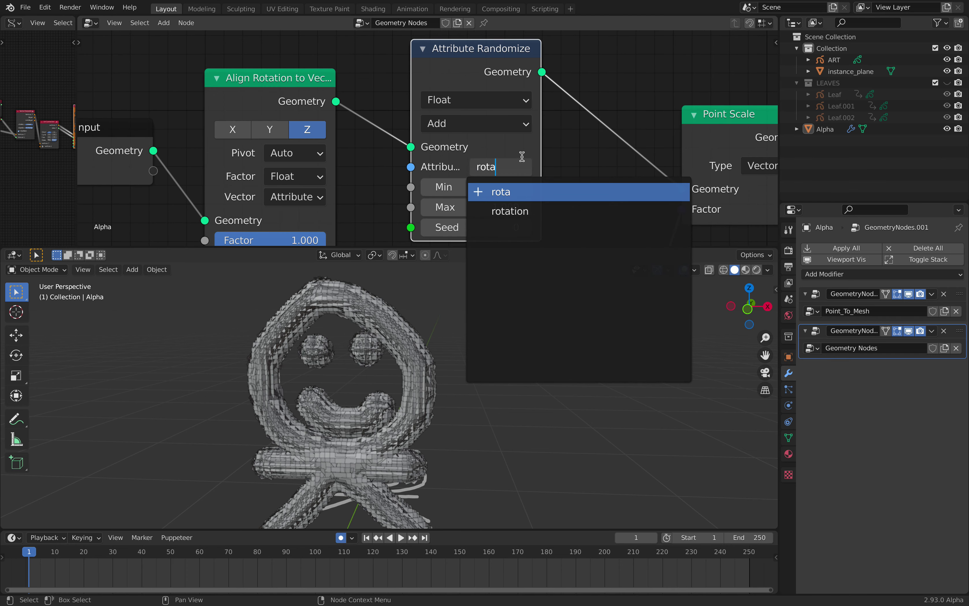
pyautogui.write('tion')
pyautogui.press('Return')
# Switch the Attribute Randomize node's data type to Vector
pyautogui.moveTo(494, 187)
pyautogui.mouseDown()
pyautogui.moveTo(444, 187)
pyautogui.moveTo(500, 206)
pyautogui.mouseUp()
pyautogui.moveTo(597, 151); pyautogui.dragTo(593, 129, button='middle')
pyautogui.click(519, 82)
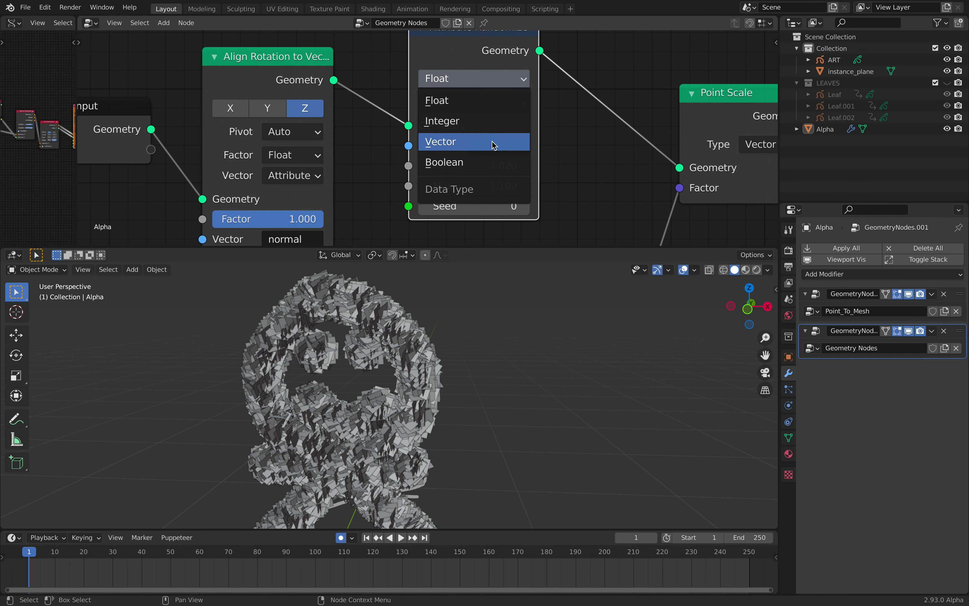
pyautogui.click(493, 142)
# Set the randomized rotation's Min to -0.120 and Max to 0.560 on all axes with seed 30, and save the file
pyautogui.keyDown('shift'); pyautogui.scroll(-2, 578, 186); pyautogui.keyUp('shift')
pyautogui.moveTo(529, 157); pyautogui.dragTo(529, 131, button='middle')
pyautogui.scroll(-3, 513, 136)
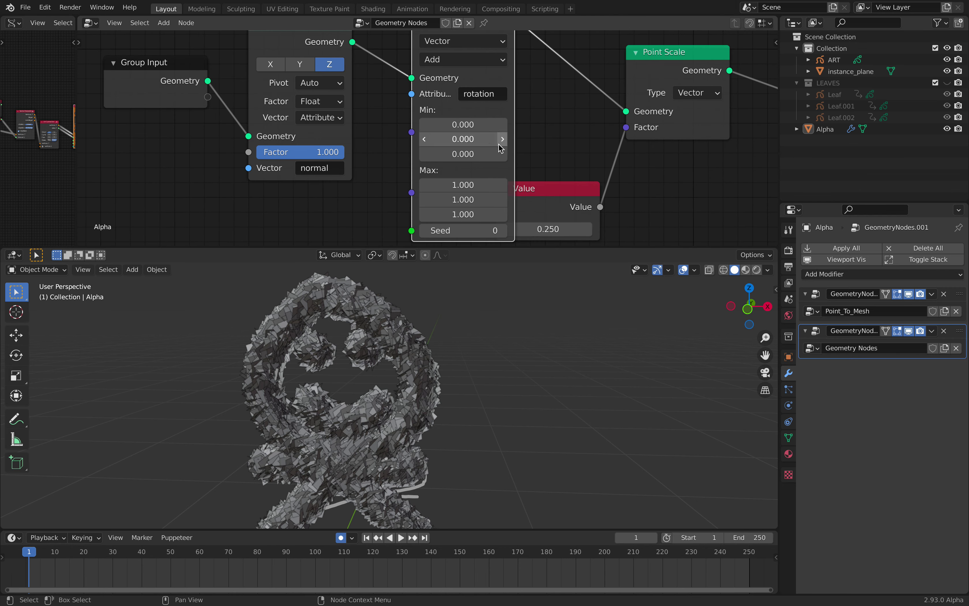
pyautogui.moveTo(468, 125); pyautogui.dragTo(476, 230)
pyautogui.scroll(-1, 697, 107)
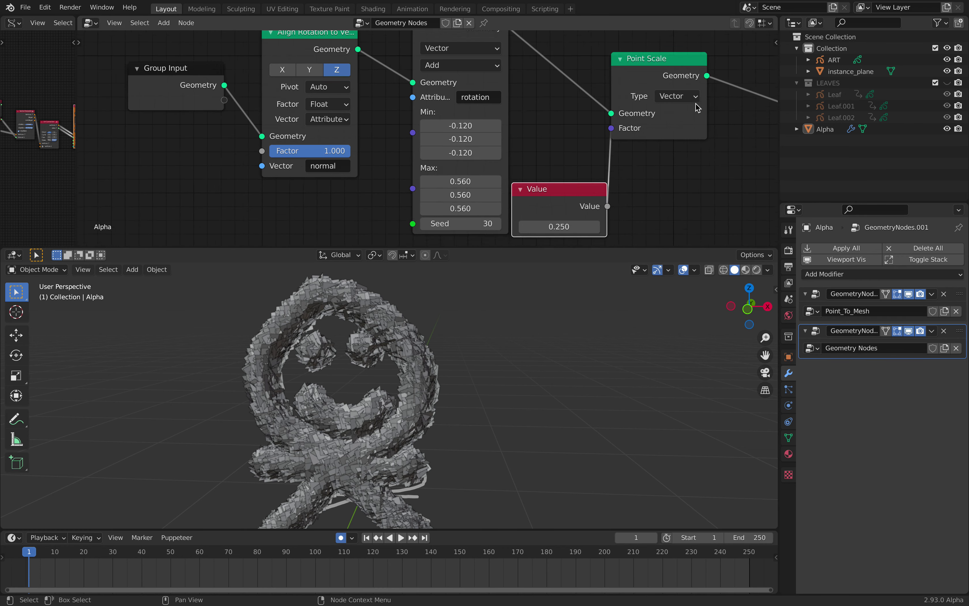
pyautogui.hotkey('ctrl', 's')
# Scale the instance_plane mesh down to about 0.421 in Edit Mode, return to Object Mode and save the file
pyautogui.moveTo(480, 384); pyautogui.dragTo(480, 399, button='middle')
pyautogui.keyDown('shift'); pyautogui.moveTo(440, 441); pyautogui.dragTo(511, 312, button='middle'); pyautogui.keyUp('shift')
pyautogui.scroll(2, 440, 401)
pyautogui.click(412, 425)
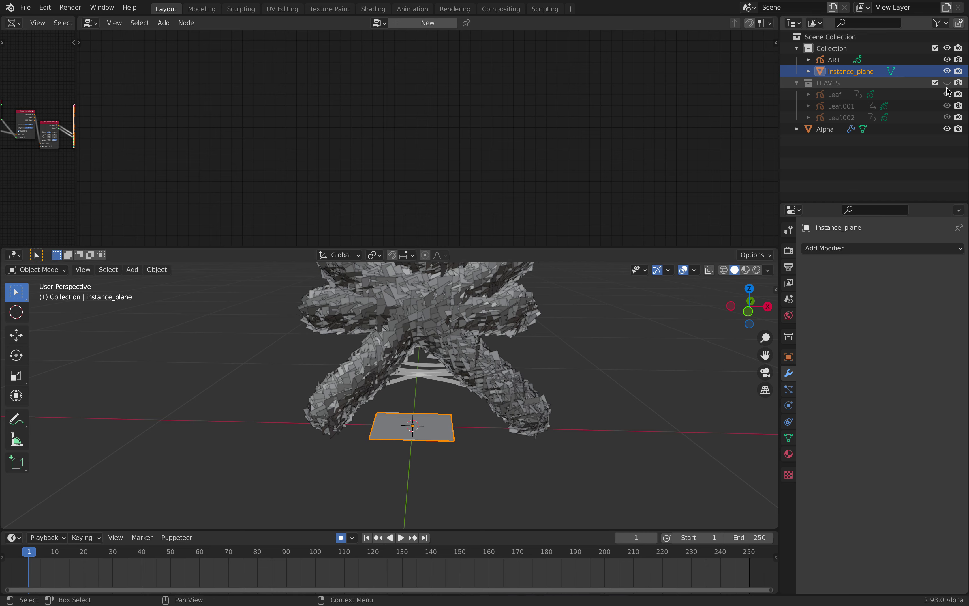
pyautogui.press('Tab')
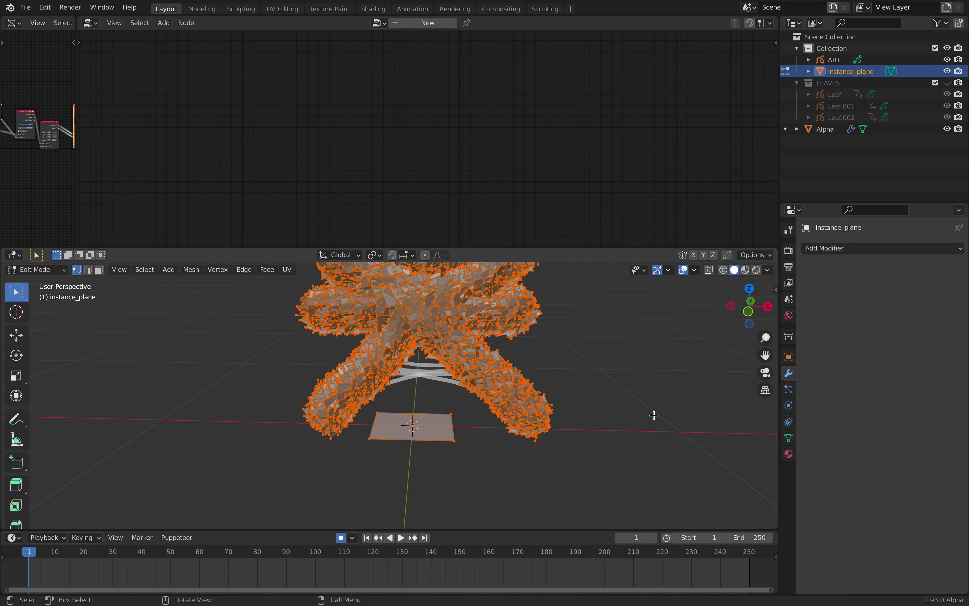
pyautogui.press('s')
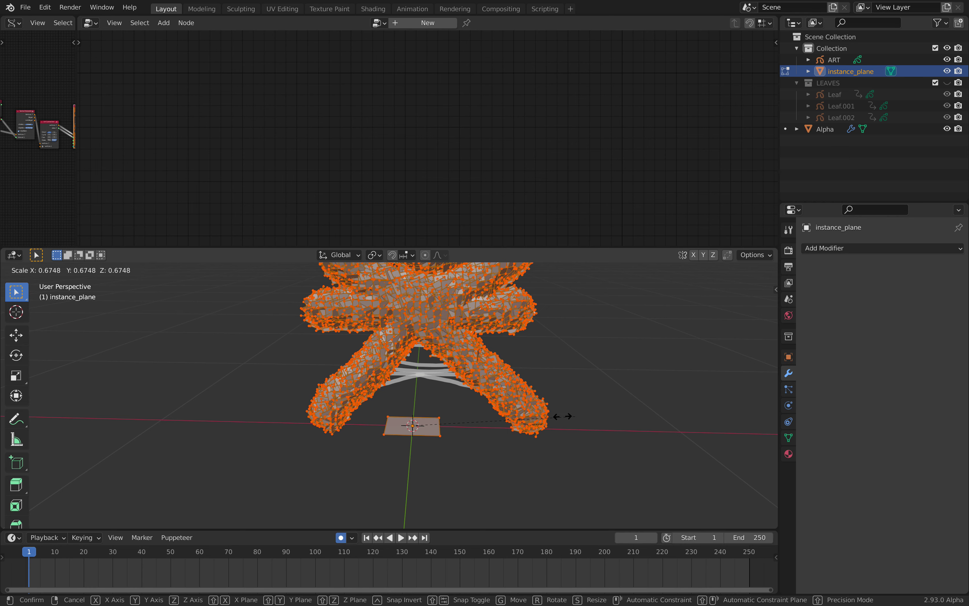
pyautogui.click(517, 419)
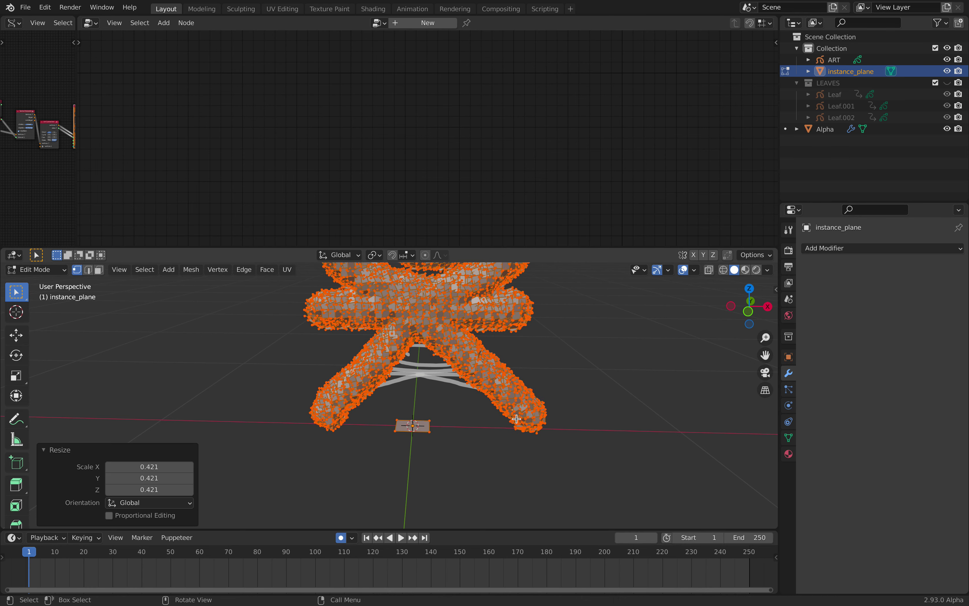
pyautogui.press('Tab')
pyautogui.click(534, 380)
pyautogui.hotkey('ctrl', 's')
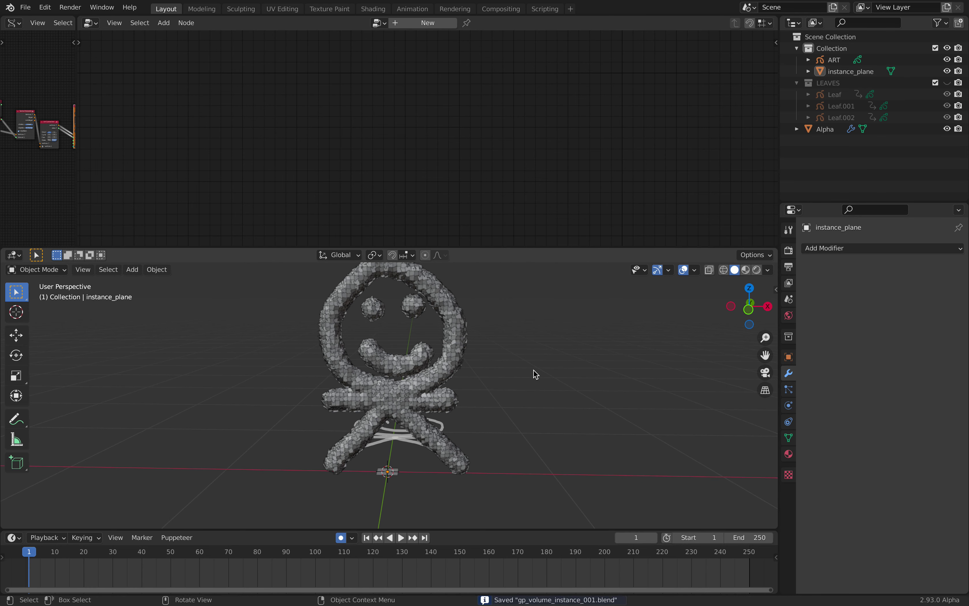
# Select the Alpha figure and line up its Point Instance, Transform and Group Output nodes closely after Point Scale
pyautogui.click(462, 330)
pyautogui.scroll(2, 515, 352)
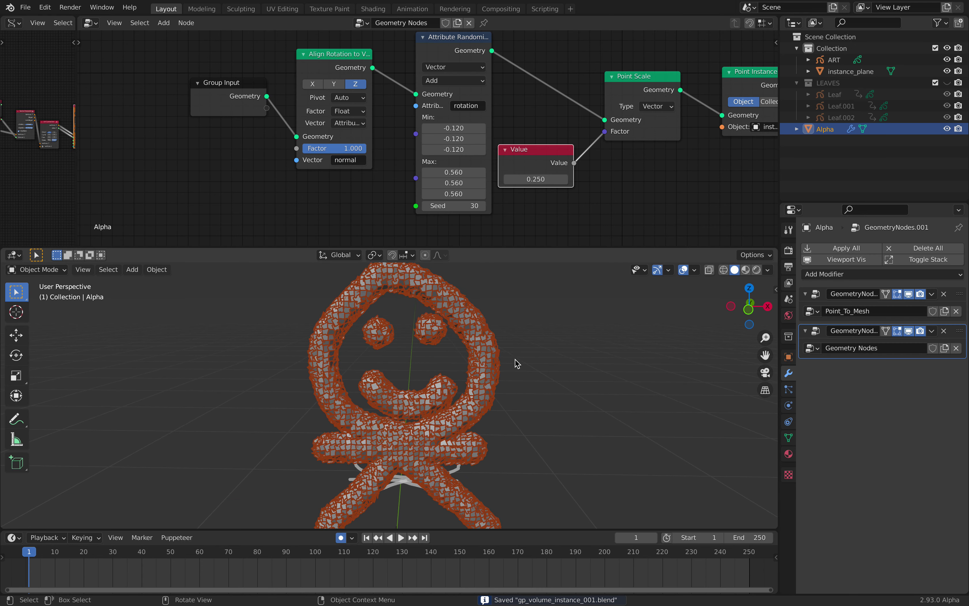
pyautogui.moveTo(569, 99); pyautogui.dragTo(398, 134, button='middle')
pyautogui.click(589, 120)
pyautogui.moveTo(589, 120); pyautogui.dragTo(577, 126)
pyautogui.moveTo(712, 101); pyautogui.dragTo(683, 106, button='middle')
pyautogui.moveTo(683, 107); pyautogui.dragTo(618, 111)
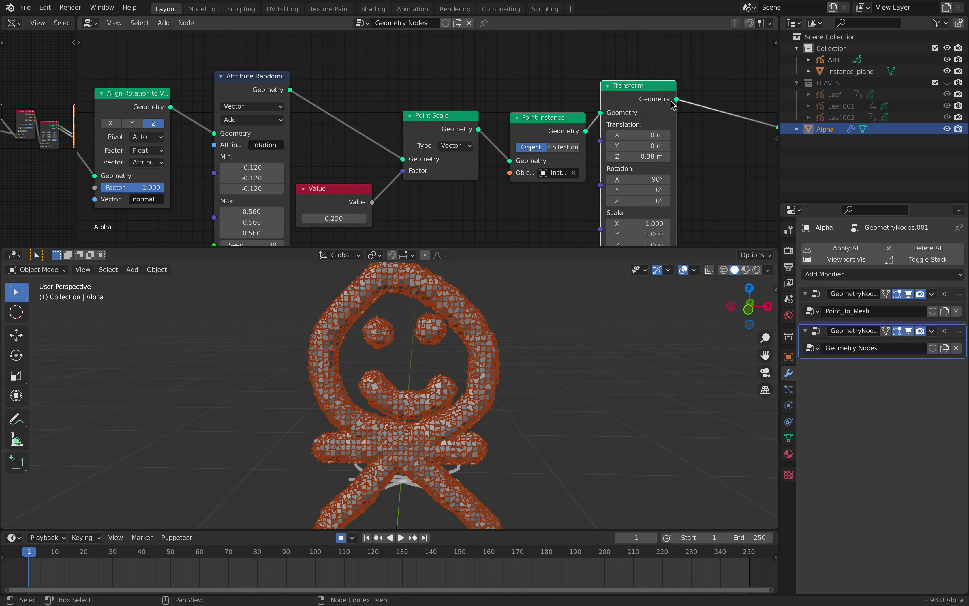
pyautogui.moveTo(712, 109); pyautogui.dragTo(580, 89, button='middle')
pyautogui.moveTo(696, 97); pyautogui.dragTo(621, 81)
pyautogui.hscroll(-4, 580, 104)
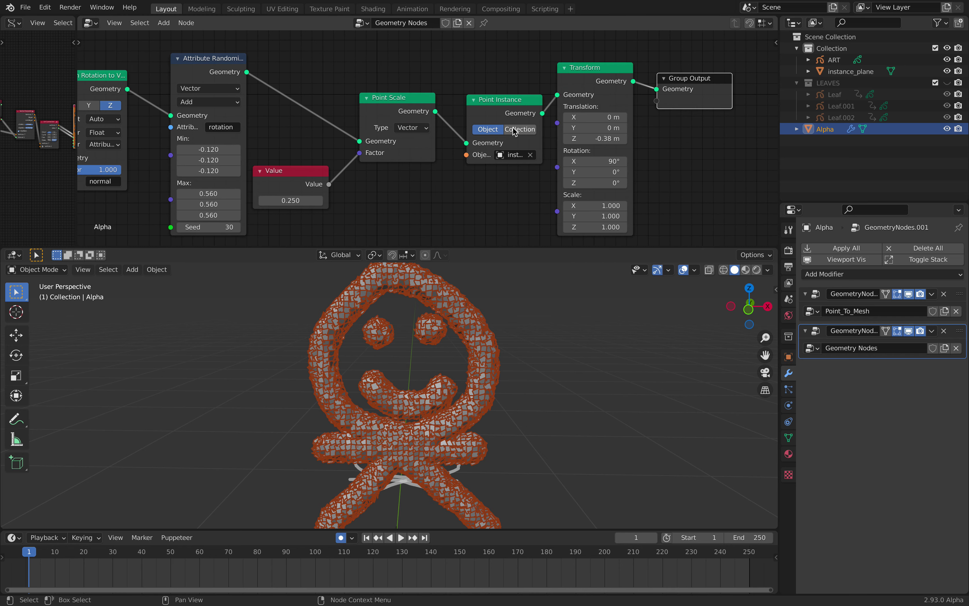
# Make Point Instance use the LEAVES collection with Whole Collection off, enlarge the 3D viewport and save the file
pyautogui.click(553, 343)
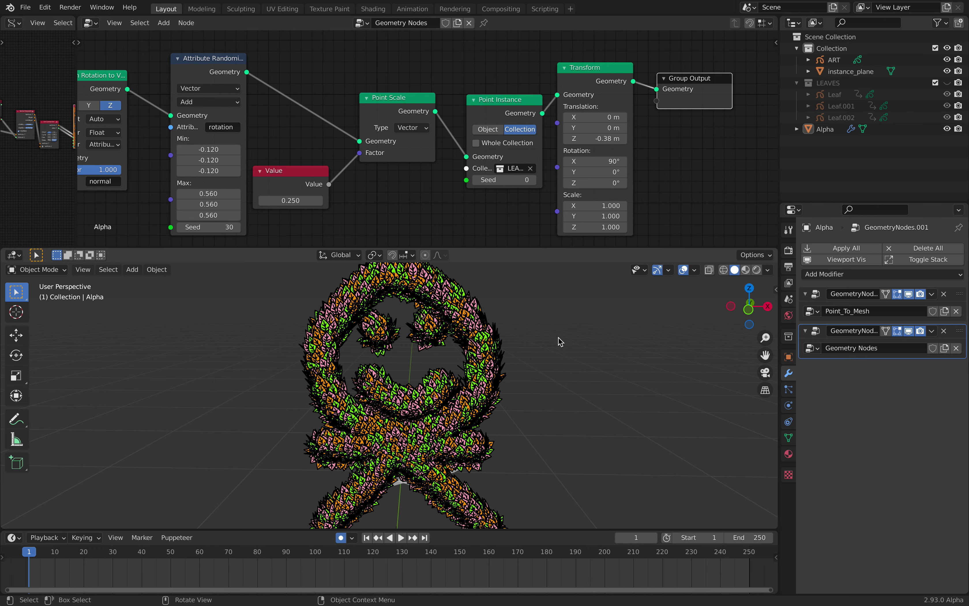
pyautogui.moveTo(612, 347); pyautogui.dragTo(659, 245, button='middle')
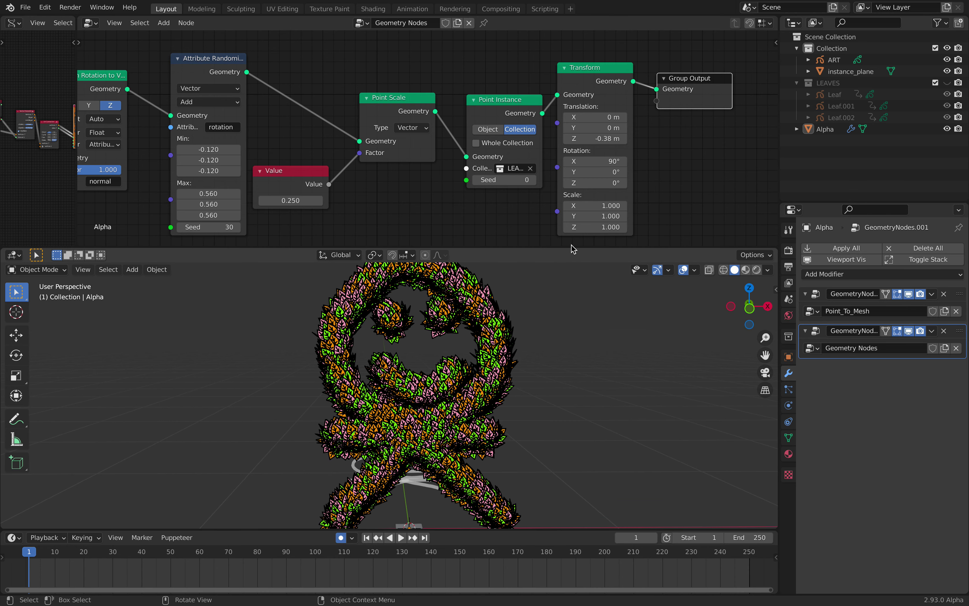
pyautogui.moveTo(575, 250)
pyautogui.mouseDown()
pyautogui.moveTo(575, 181)
pyautogui.moveTo(575, 240)
pyautogui.mouseUp()
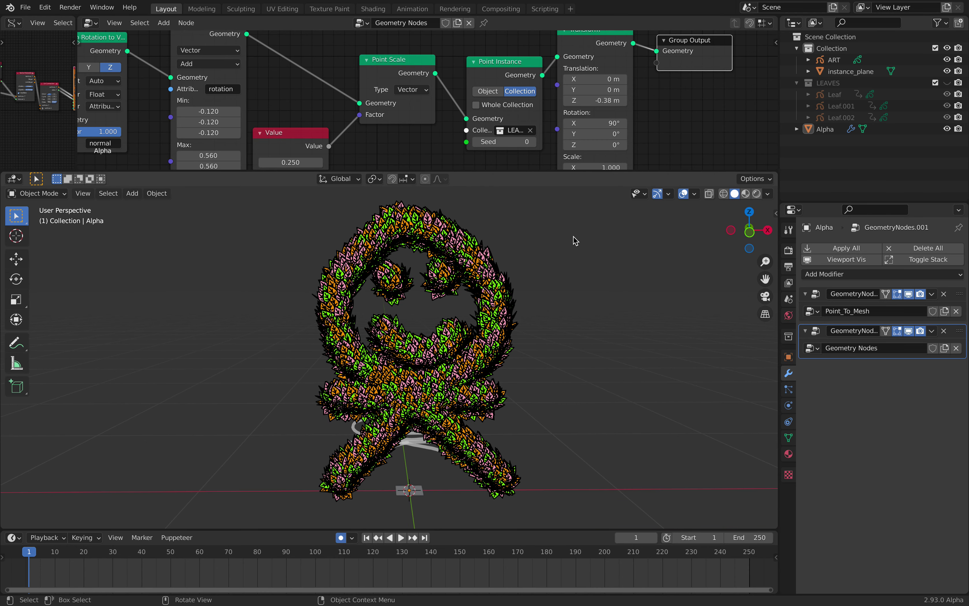
pyautogui.hotkey('ctrl', 's')
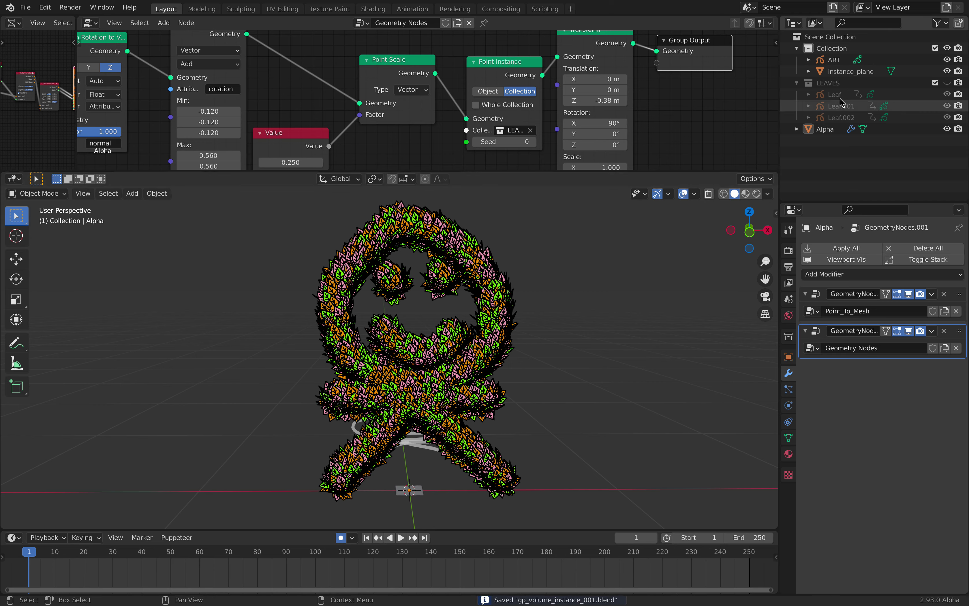
# Change the stroke base color of the Leaf object's Material.001 to a dark olive green and inspect the leaves
pyautogui.click(838, 96)
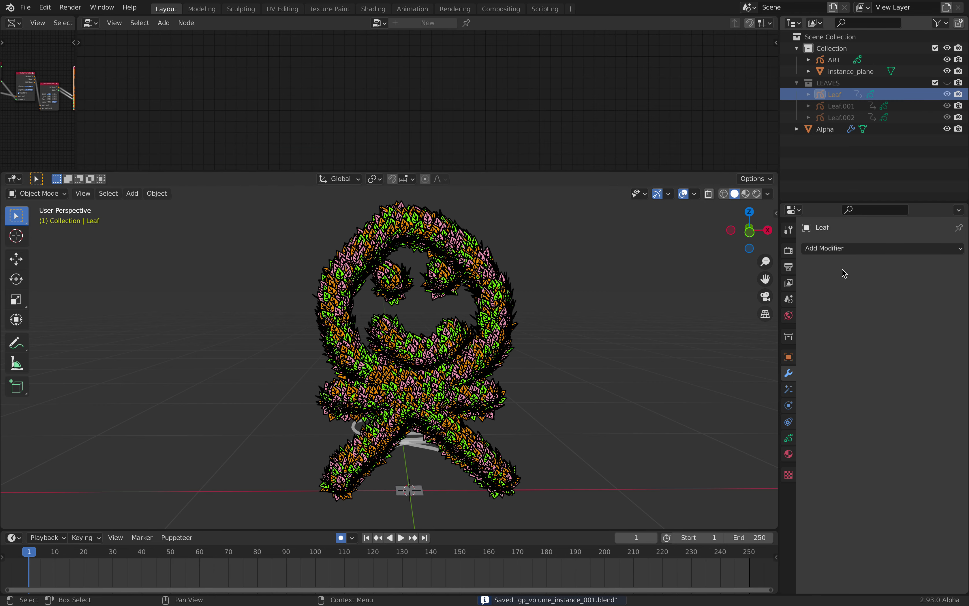
pyautogui.click(788, 455)
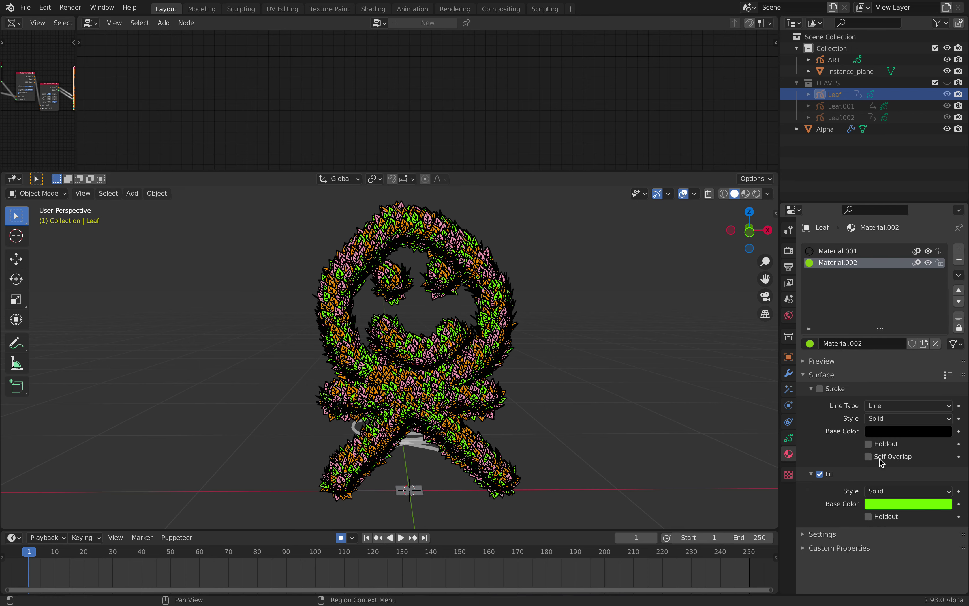
pyautogui.click(838, 251)
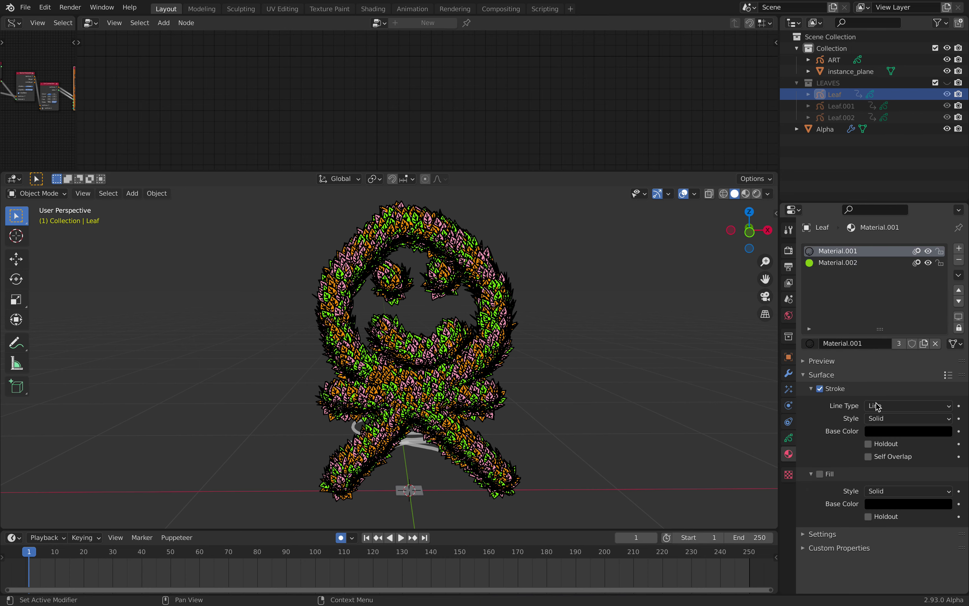
pyautogui.click(886, 432)
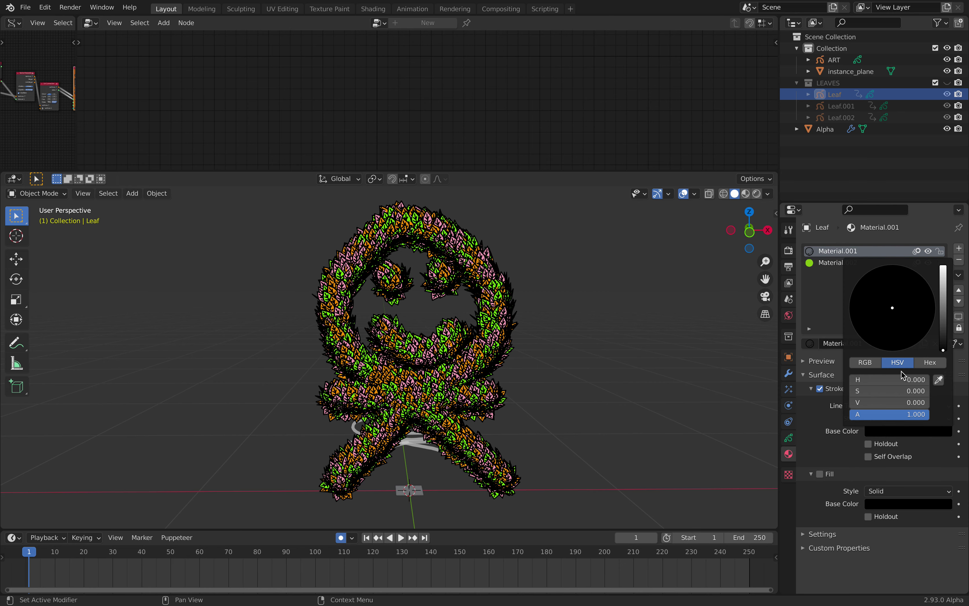
pyautogui.moveTo(942, 349); pyautogui.dragTo(943, 297)
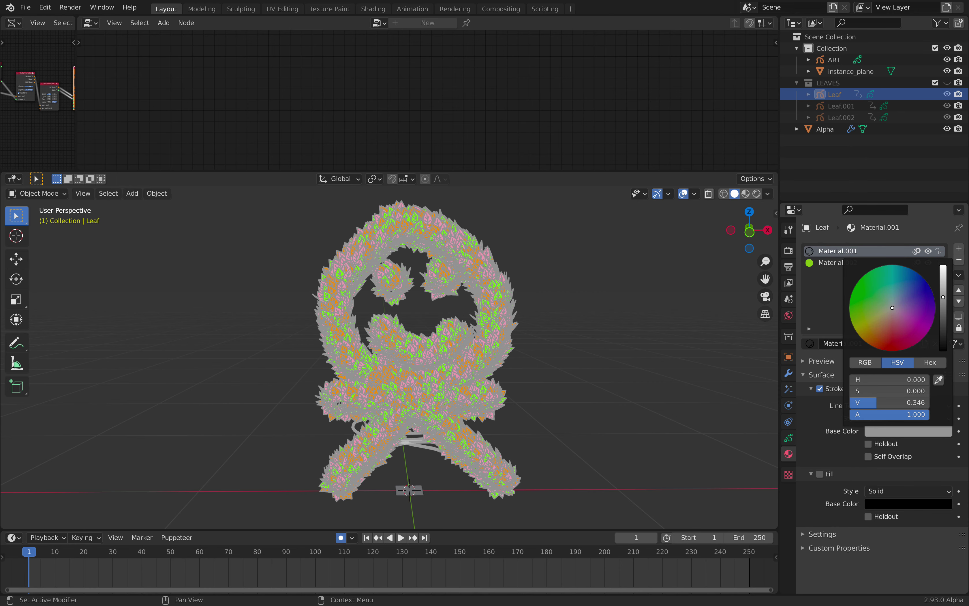
pyautogui.moveTo(892, 308); pyautogui.dragTo(871, 317)
pyautogui.moveTo(943, 297); pyautogui.dragTo(943, 327)
pyautogui.scroll(8, 593, 305)
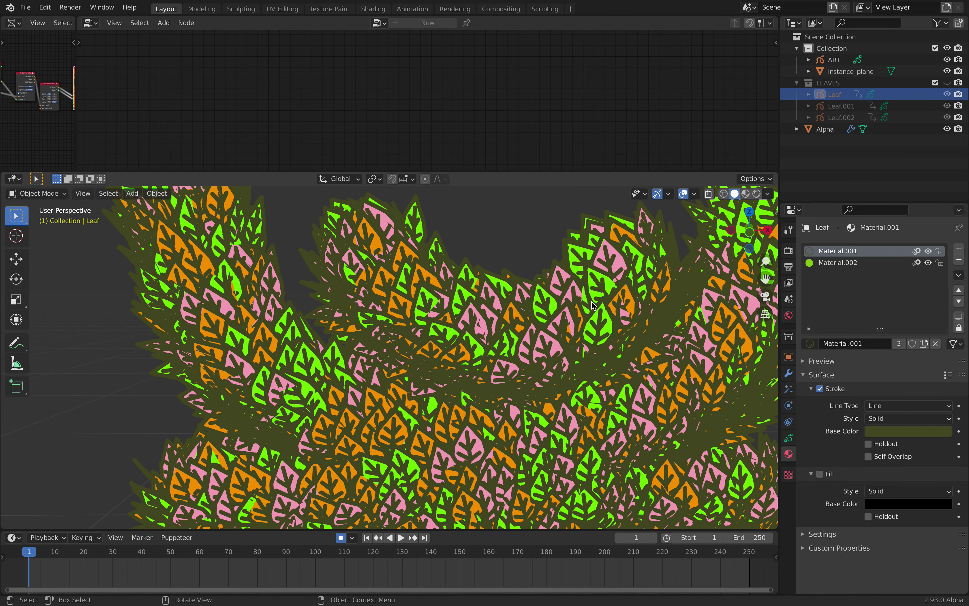
pyautogui.scroll(-10, 593, 307)
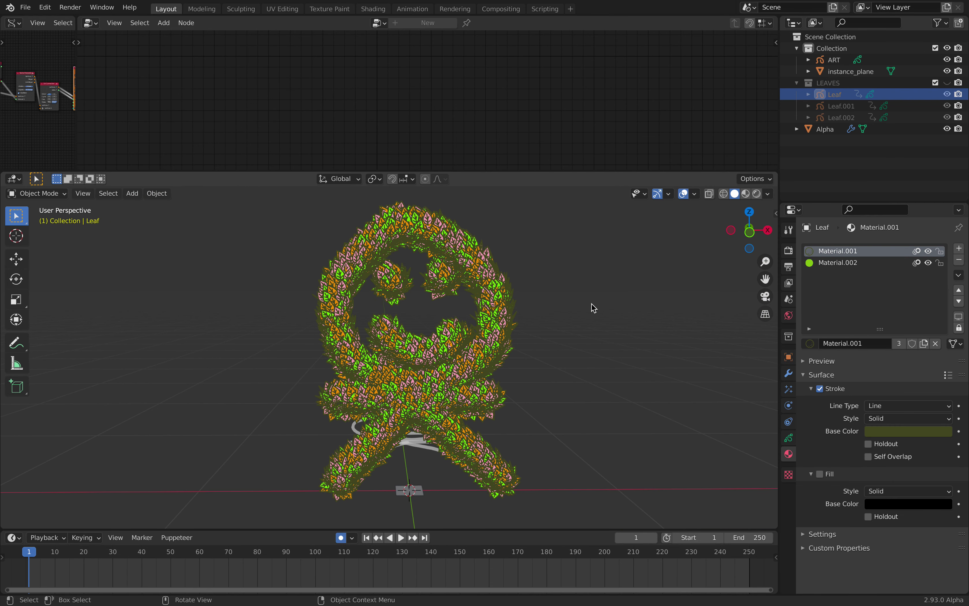
pyautogui.scroll(1, 689, 413)
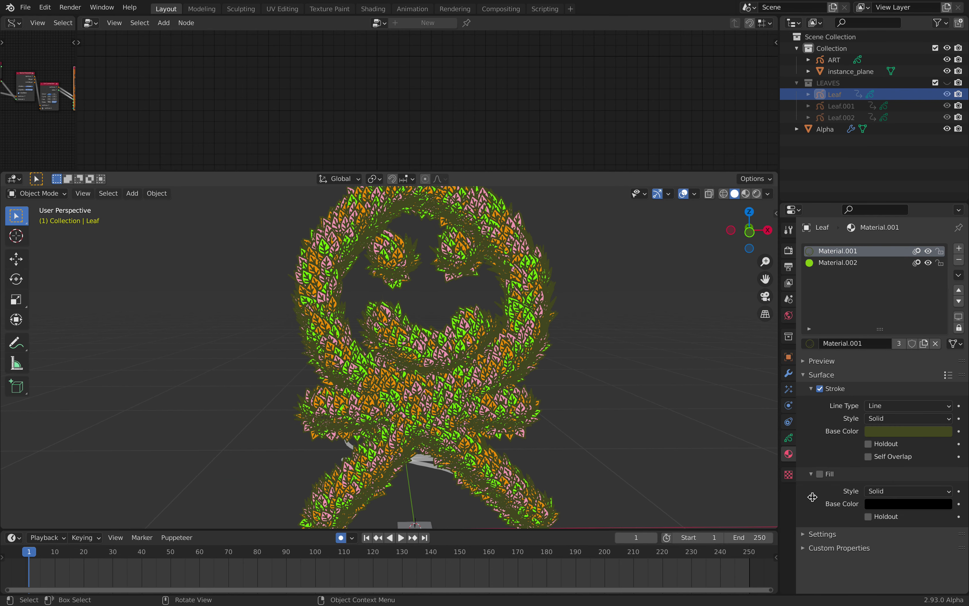
# Set the Leaf object's stroke Thickness Scale to 0.50 and give the 3D viewport more height
pyautogui.click(788, 438)
pyautogui.scroll(-5, 908, 440)
pyautogui.click(912, 542)
pyautogui.write('.5')
pyautogui.press('Return')
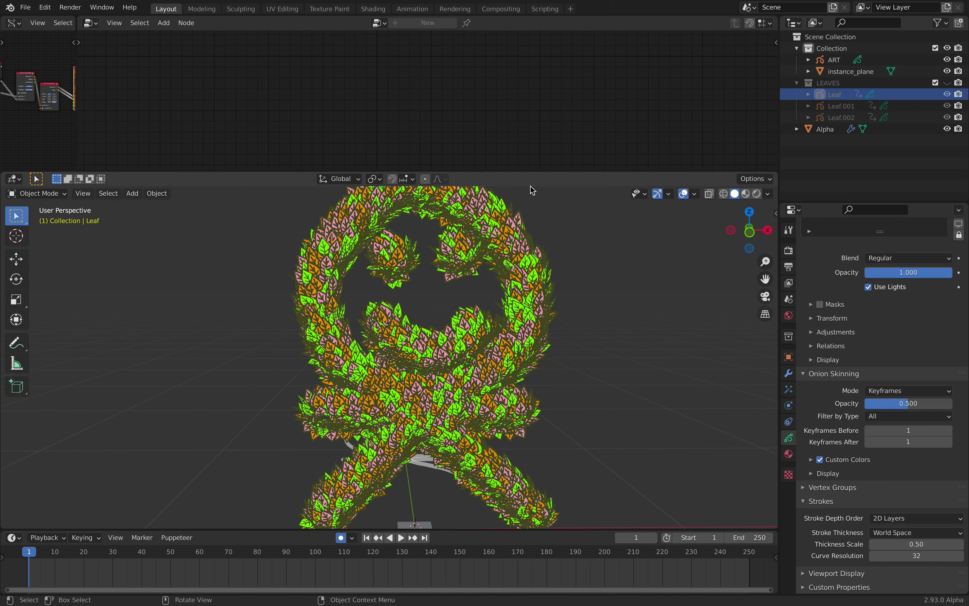
pyautogui.moveTo(538, 172); pyautogui.dragTo(536, 150)
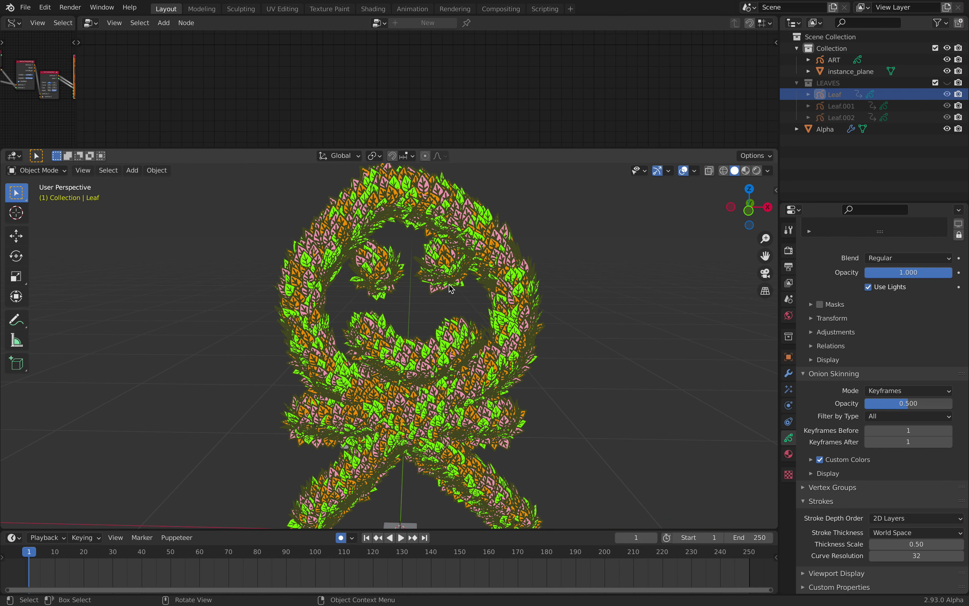
pyautogui.scroll(-2, 520, 284)
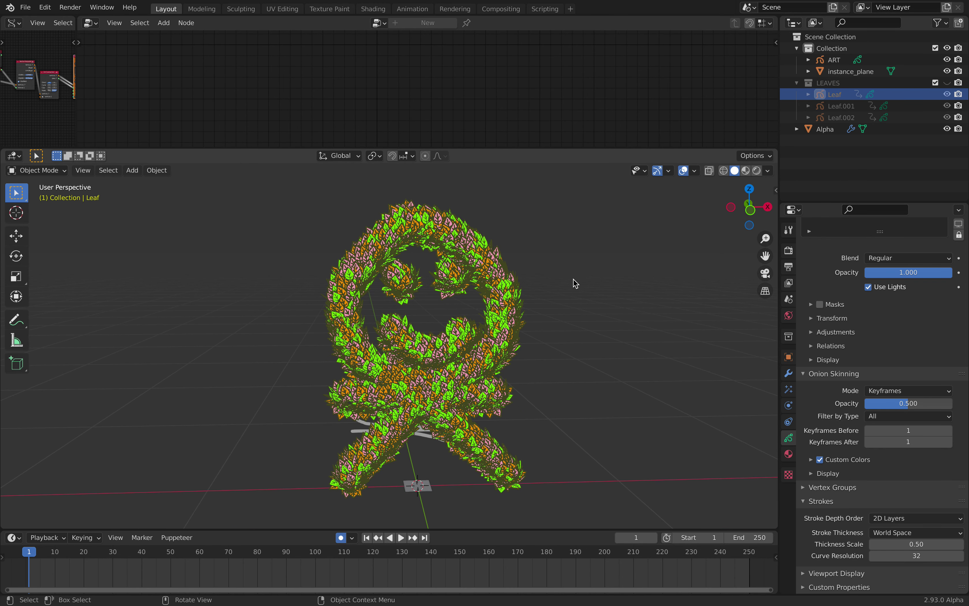
pyautogui.moveTo(573, 279); pyautogui.dragTo(563, 288, button='middle')
# Select the ART drawing, play the animation up to frame 4 and save the file
pyautogui.click(834, 60)
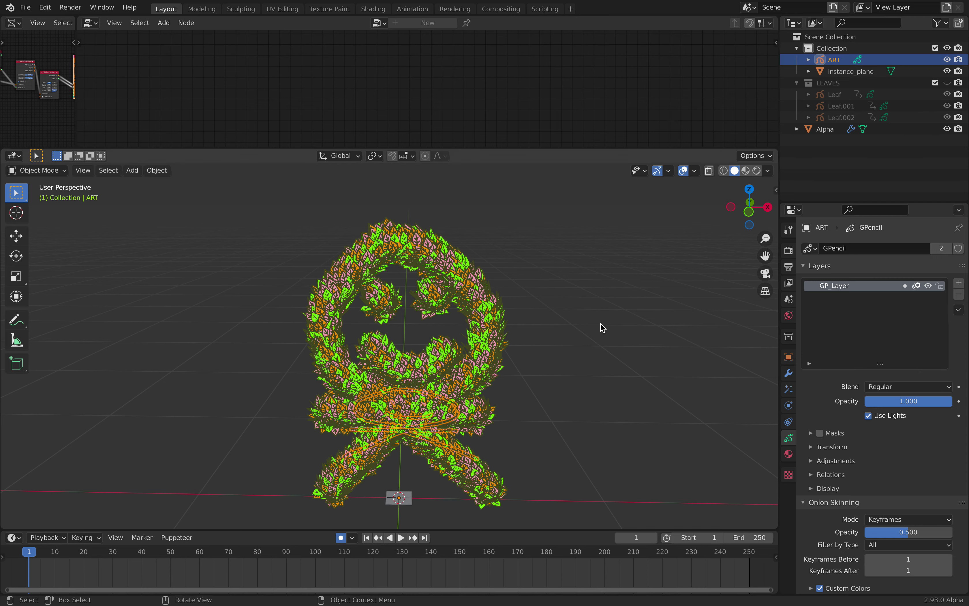
pyautogui.press('space')
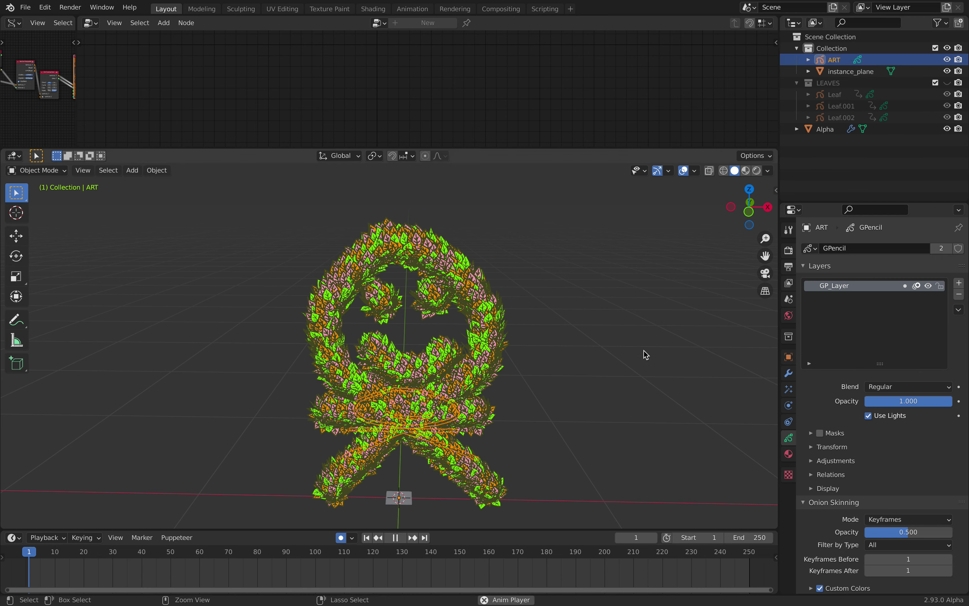
pyautogui.hotkey('ctrl', 's')
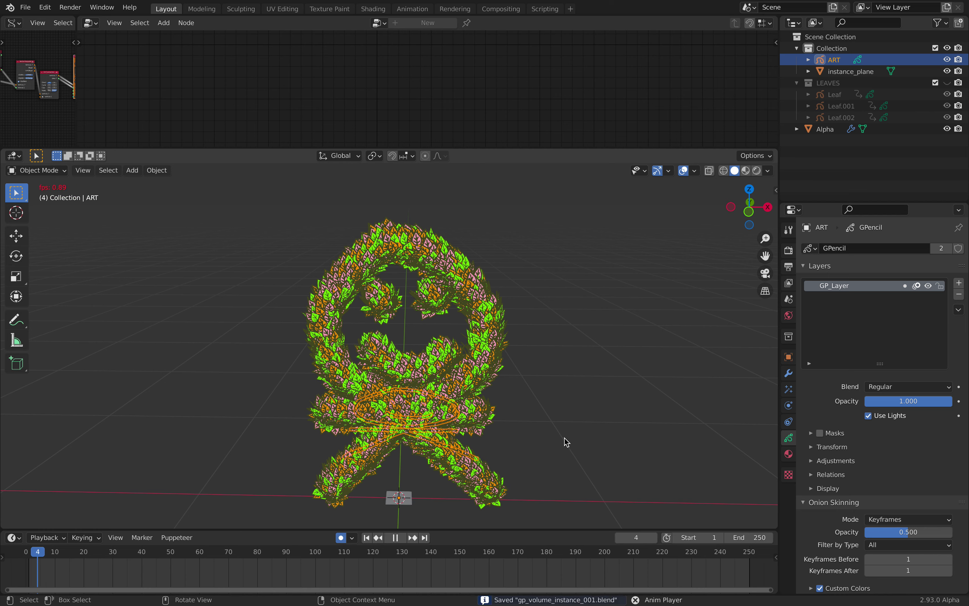
pyautogui.press('space')
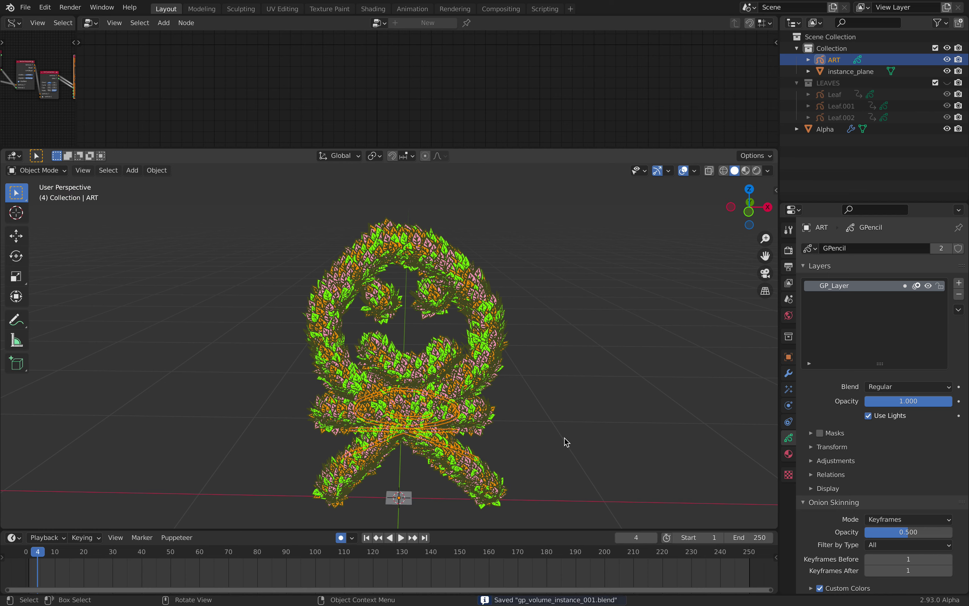
# In top view and Draw mode, draw a sunglasses outline on the ART object at frame 4
pyautogui.click(749, 193)
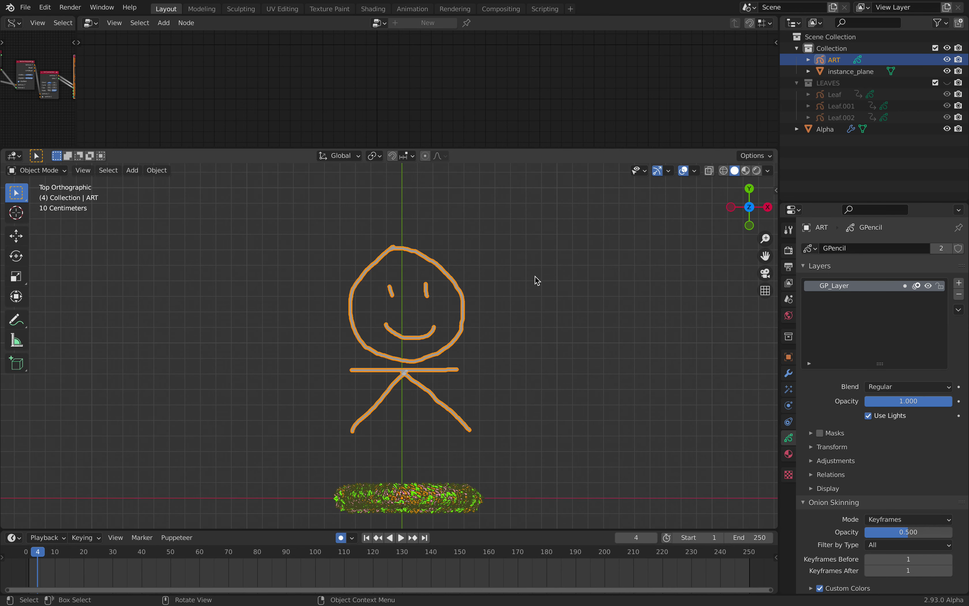
pyautogui.click(37, 173)
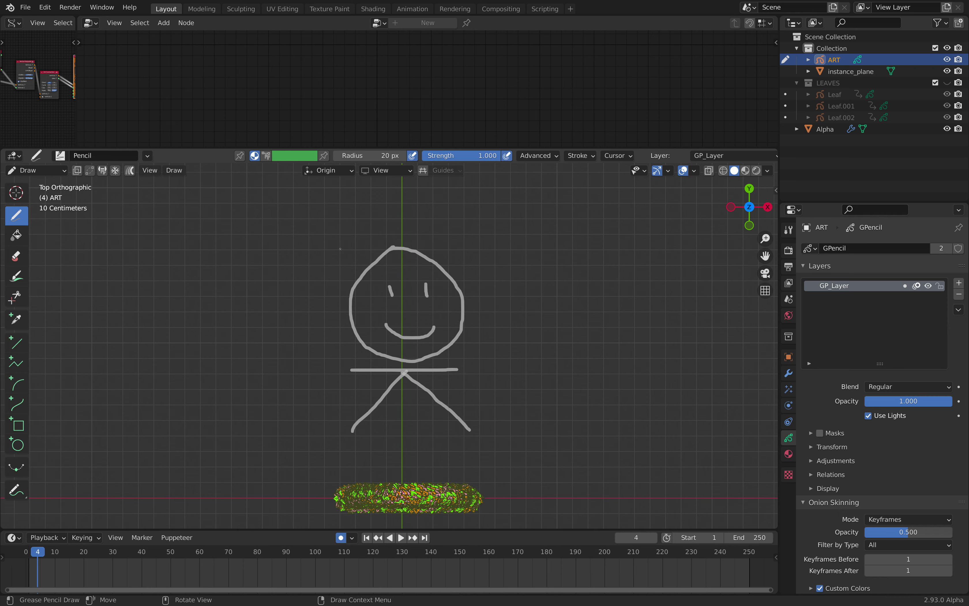
pyautogui.moveTo(340, 248)
pyautogui.mouseDown()
pyautogui.moveTo(460, 242)
pyautogui.moveTo(463, 271)
pyautogui.mouseUp()
pyautogui.moveTo(399, 248)
pyautogui.mouseDown()
pyautogui.moveTo(402, 265)
pyautogui.moveTo(368, 277)
pyautogui.moveTo(340, 252)
pyautogui.mouseUp()
pyautogui.press('space')
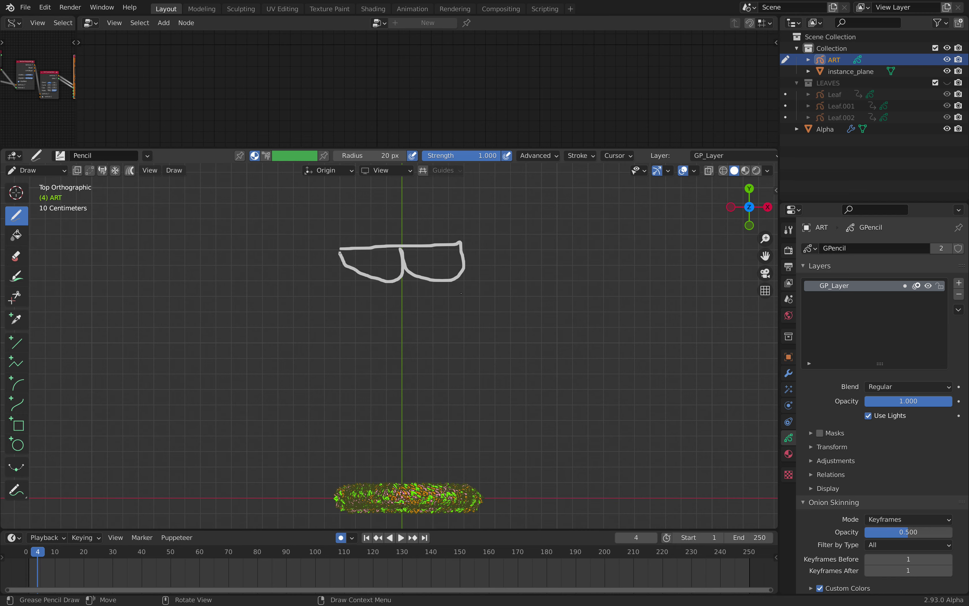
# Draw a horizontal stroke with one short descending line below the sunglasses outline, and beneath it a bar with three vertical legs
pyautogui.moveTo(462, 293); pyautogui.dragTo(423, 296)
pyautogui.moveTo(350, 301); pyautogui.dragTo(351, 325)
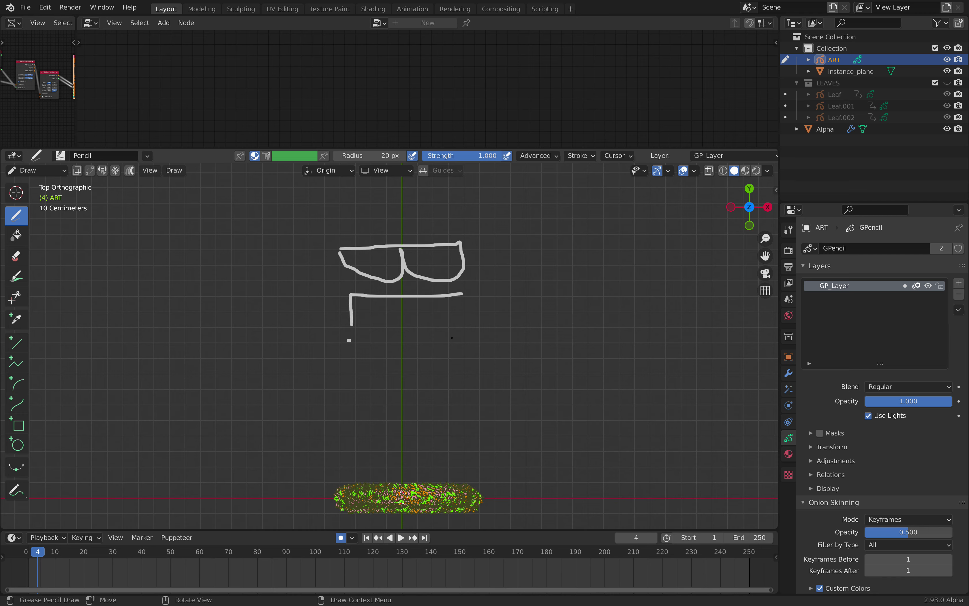
pyautogui.moveTo(452, 337)
pyautogui.mouseDown()
pyautogui.moveTo(466, 338)
pyautogui.moveTo(470, 379)
pyautogui.mouseUp()
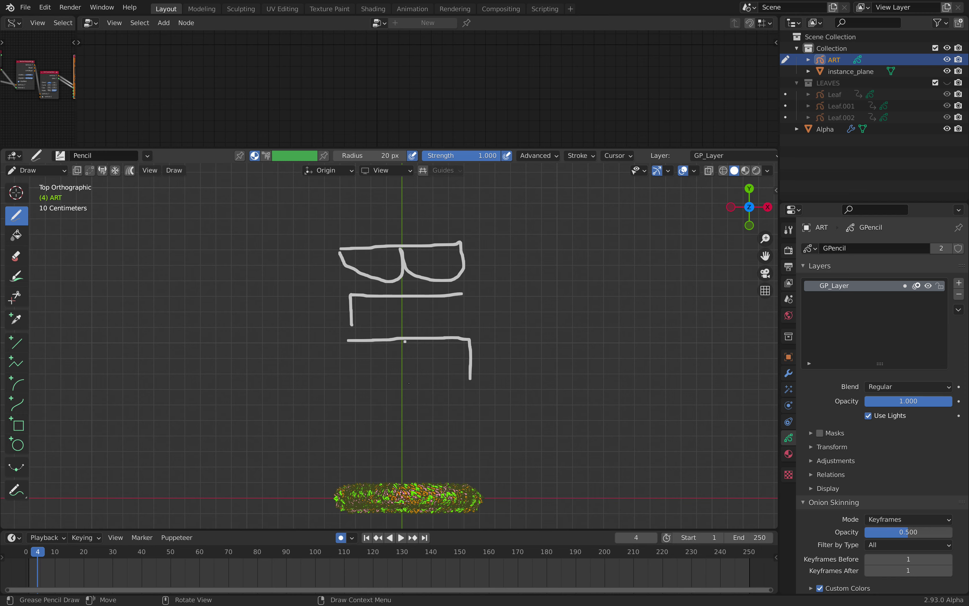
pyautogui.moveTo(408, 382); pyautogui.dragTo(410, 386)
pyautogui.moveTo(349, 375); pyautogui.dragTo(350, 384)
# Return to Object Mode, deselect the ART drawing, advance to frame 5 and inspect the leaf-covered shape from the front in perspective
pyautogui.click(36, 169)
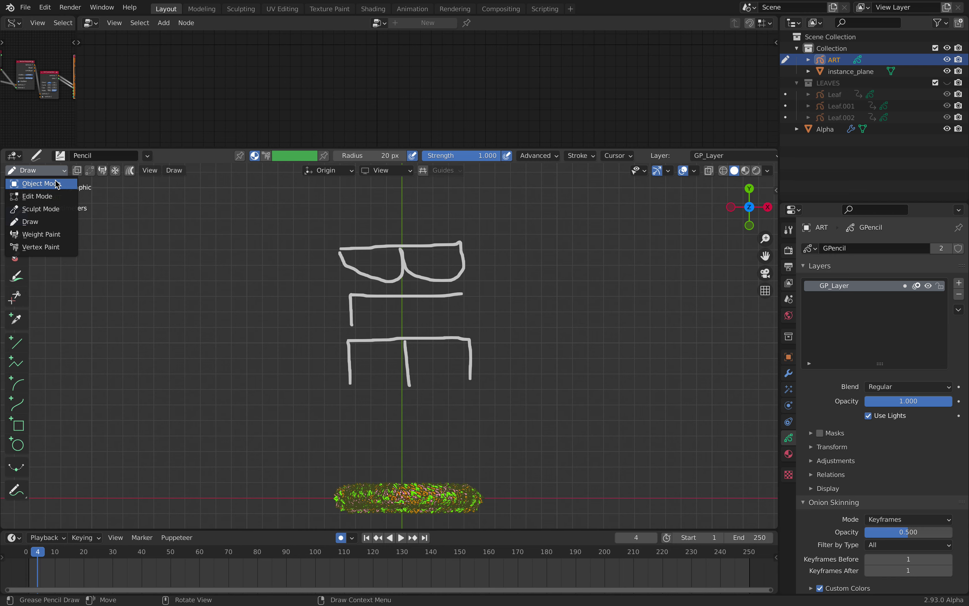
pyautogui.click(40, 182)
pyautogui.click(191, 247)
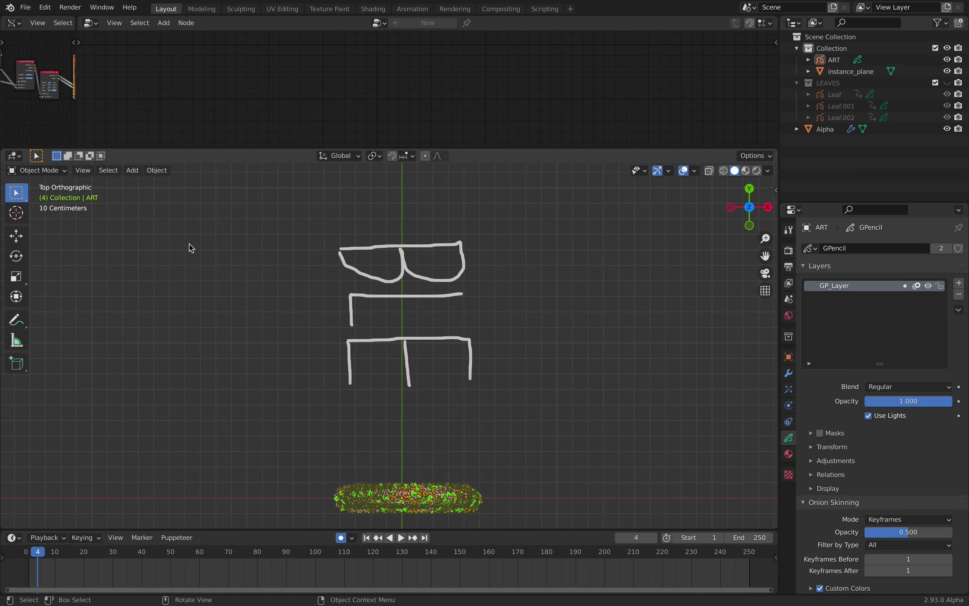
pyautogui.press('Right')
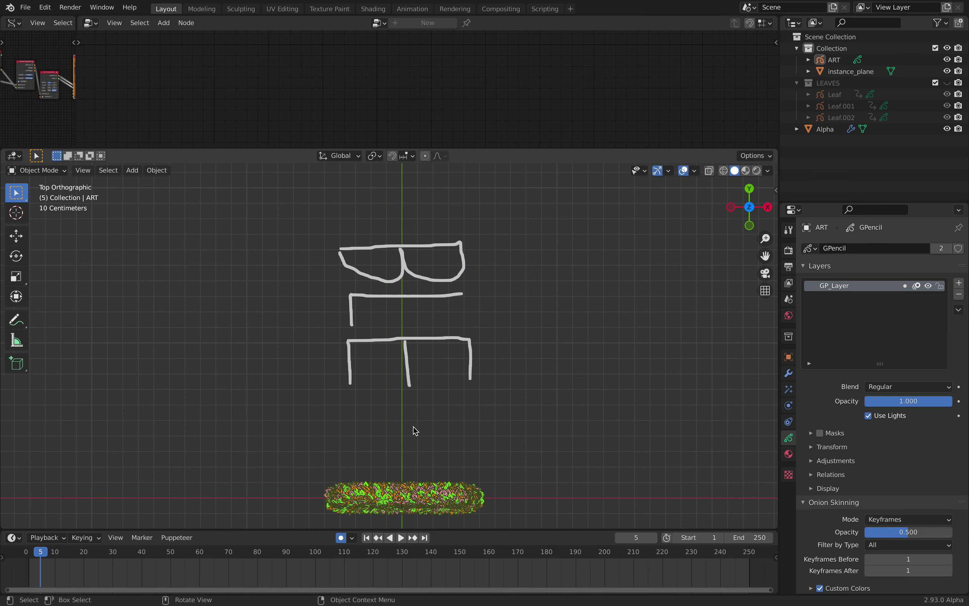
pyautogui.moveTo(412, 358)
pyautogui.mouseDown(button='middle')
pyautogui.moveTo(417, 320)
pyautogui.moveTo(459, 352)
pyautogui.moveTo(456, 246)
pyautogui.moveTo(512, 351)
pyautogui.mouseUp(button='middle')
pyautogui.scroll(-3, 425, 345)
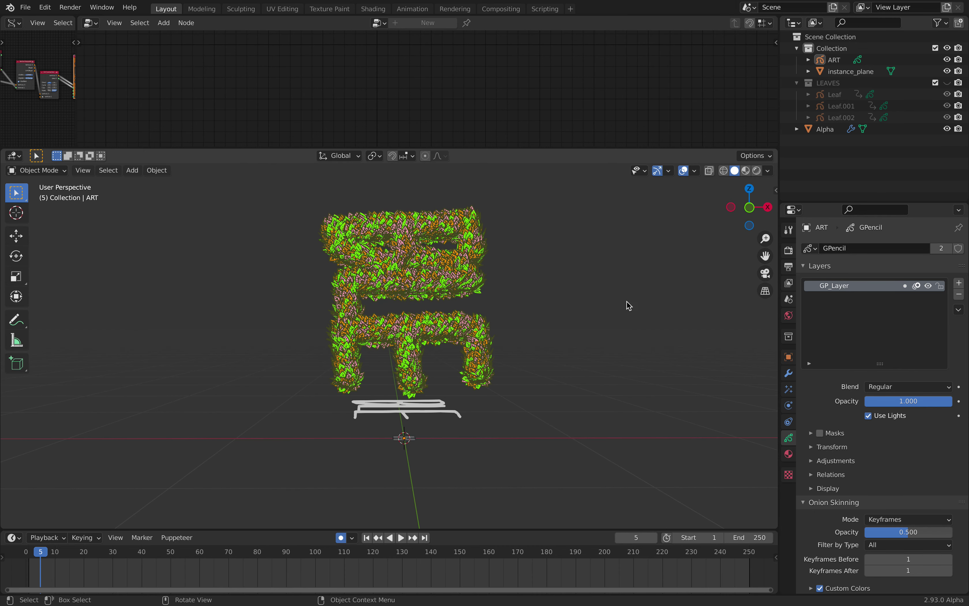